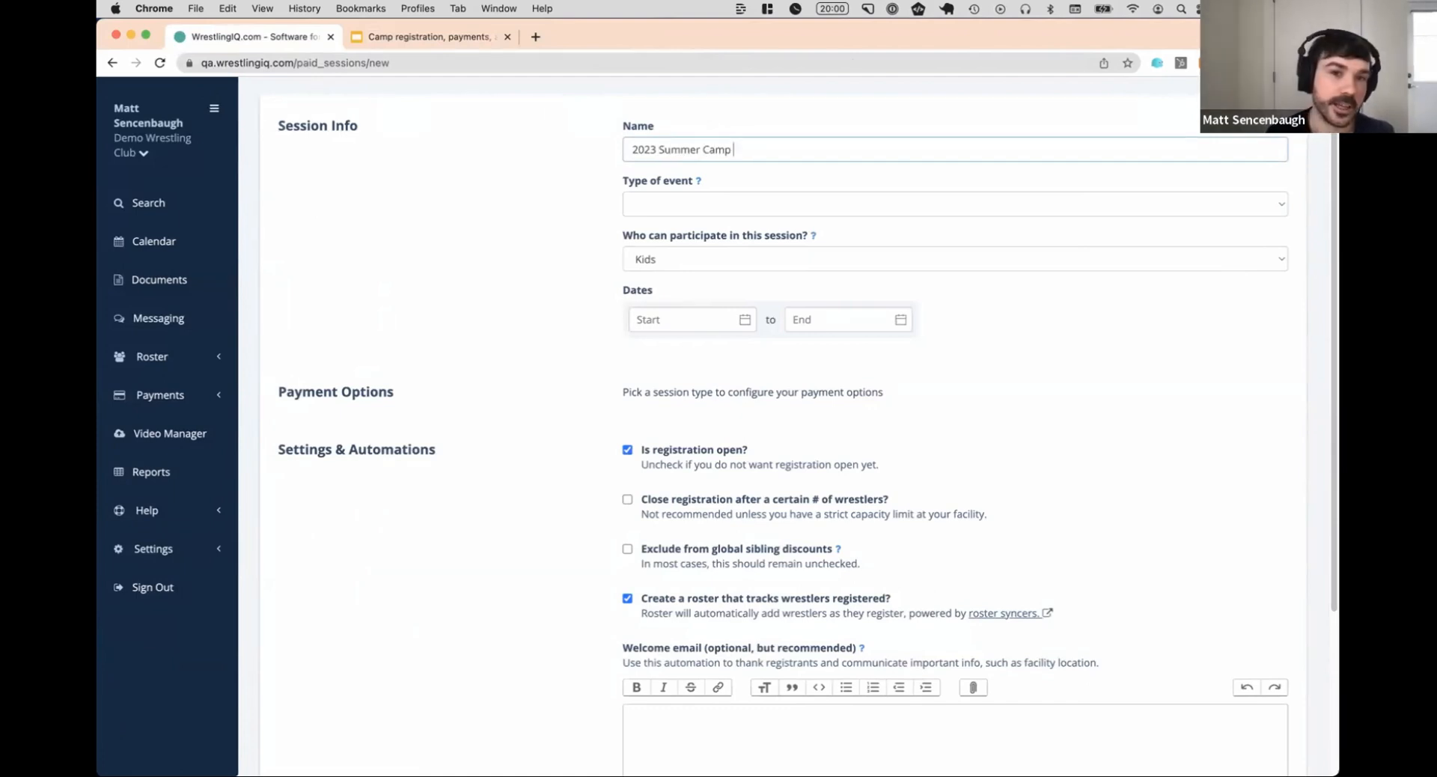
# Extend the session name with the week and month so it reads "2023 Summer Camp (Week 1 June"
pyautogui.write('(')
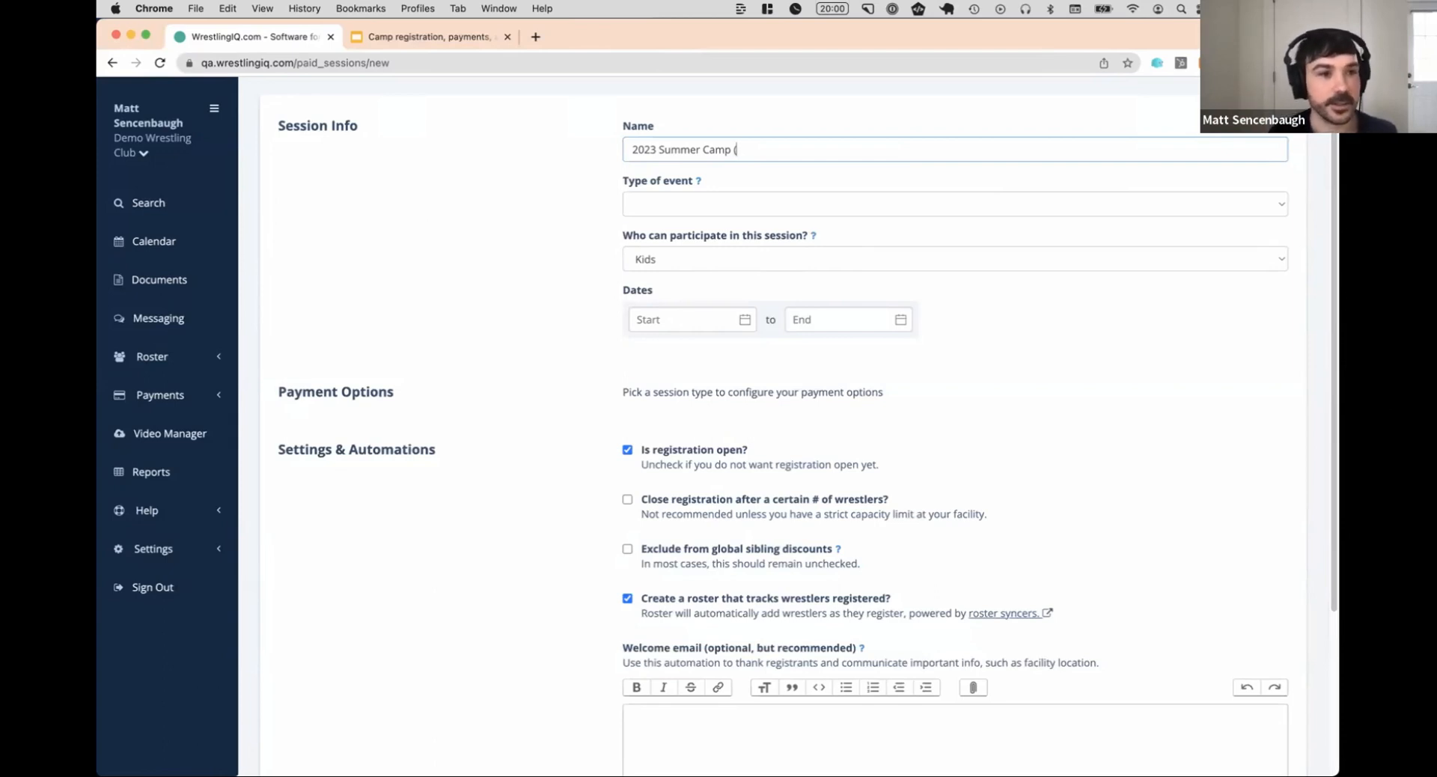
pyautogui.write('Week 1')
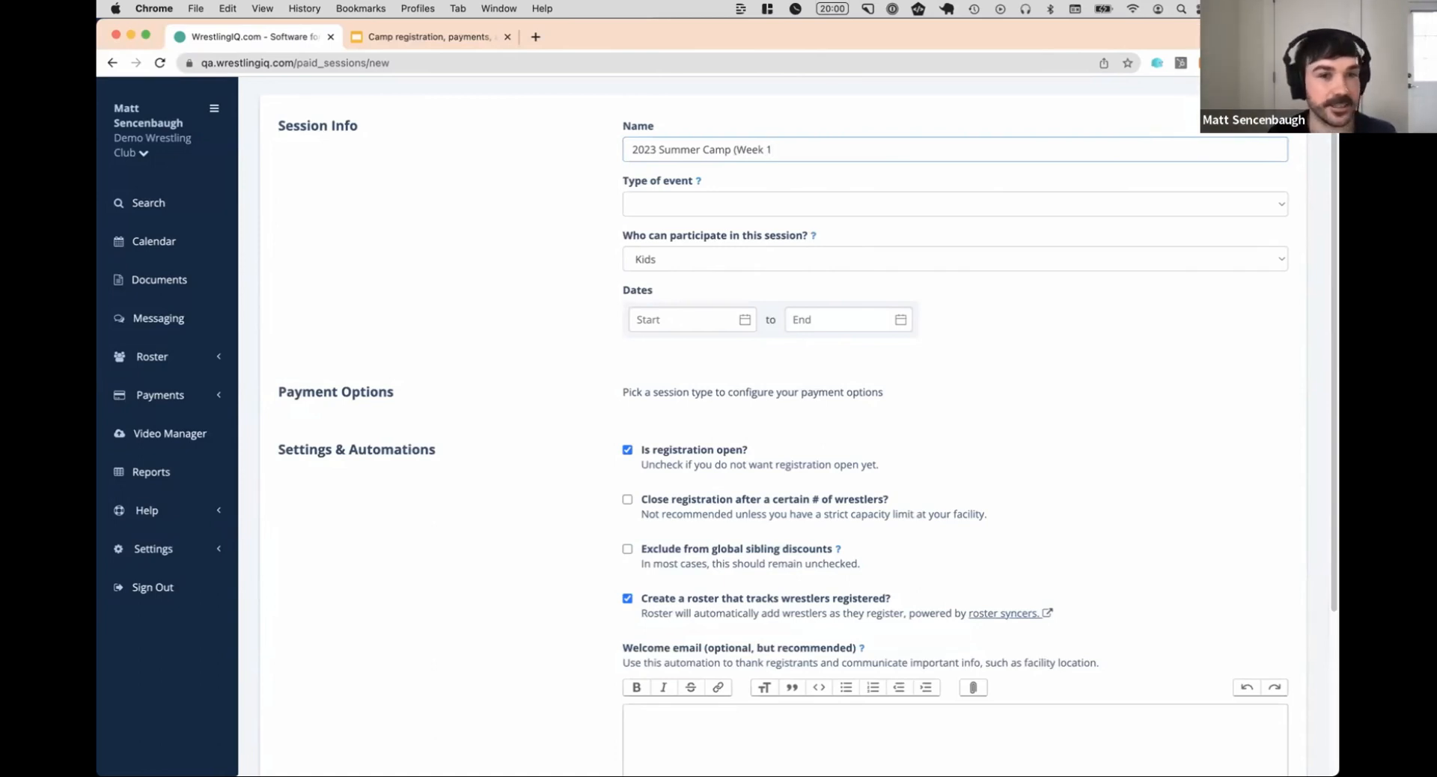
pyautogui.write(' June')
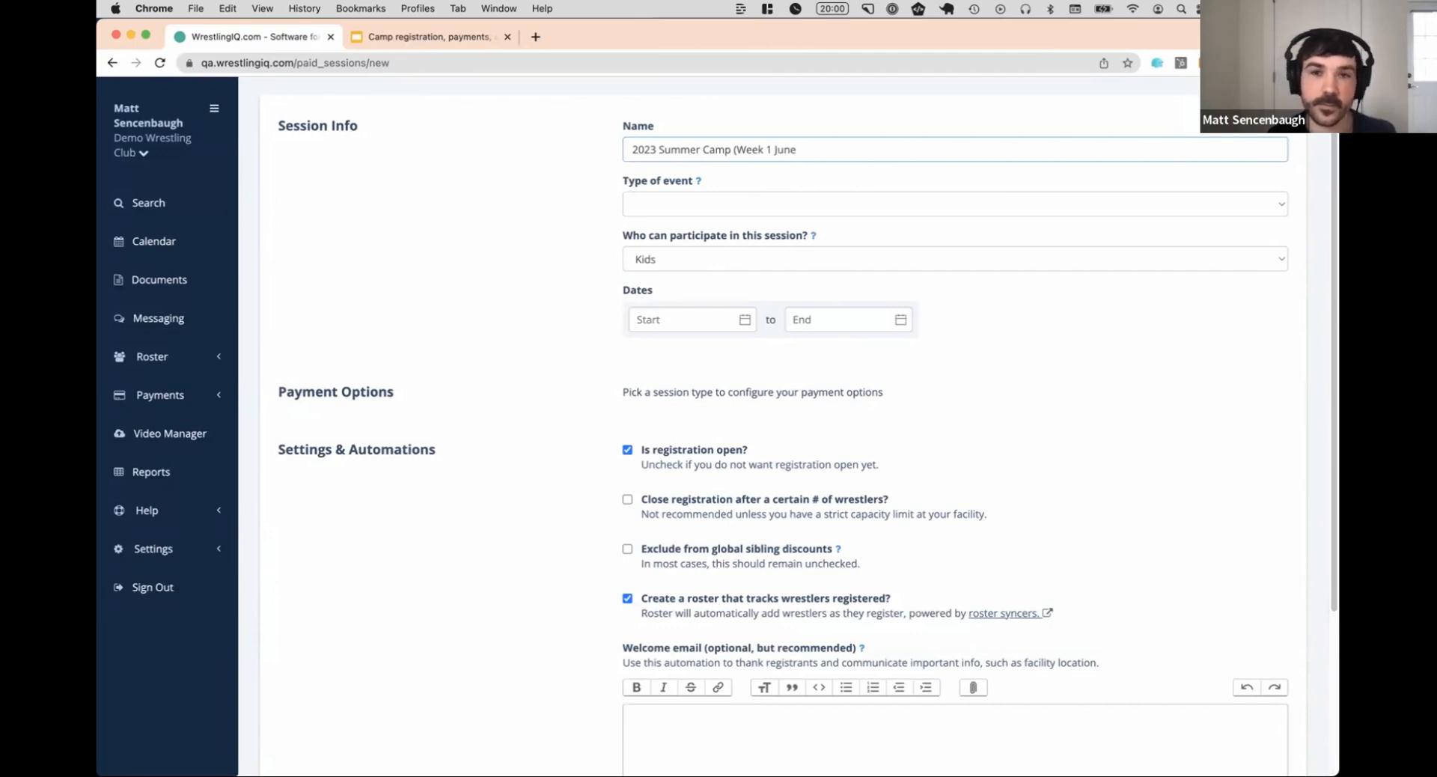
# Set the session dates to run from 6/5/2023 to 6/9/2023
pyautogui.click(677, 321)
pyautogui.click(804, 351)
pyautogui.click(804, 352)
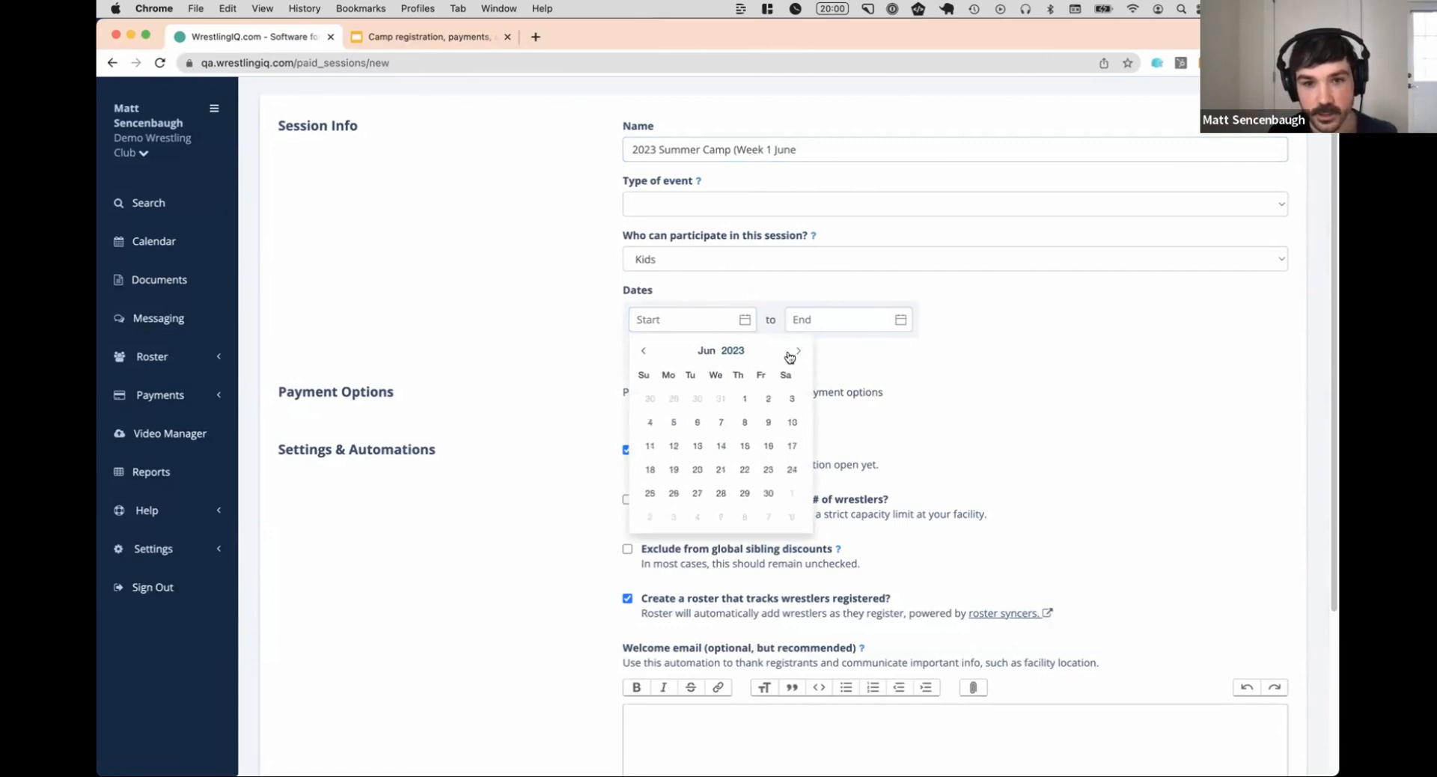
pyautogui.click(671, 427)
pyautogui.click(823, 320)
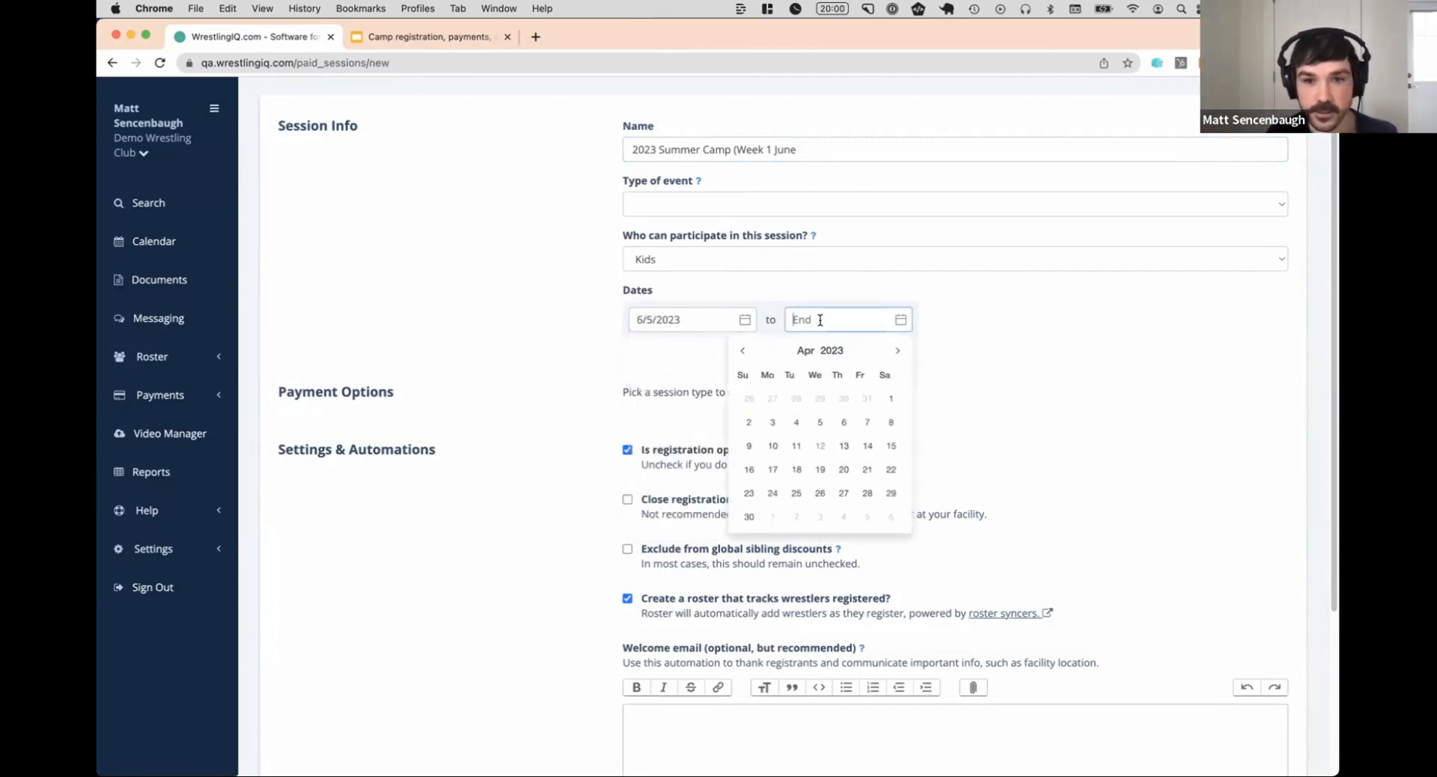
pyautogui.click(867, 422)
# Complete the session name as "2023 Summer Camp (Week 1 June 5th to 9th)" and set the event type to One time session
pyautogui.click(832, 149)
pyautogui.write('5th 6')
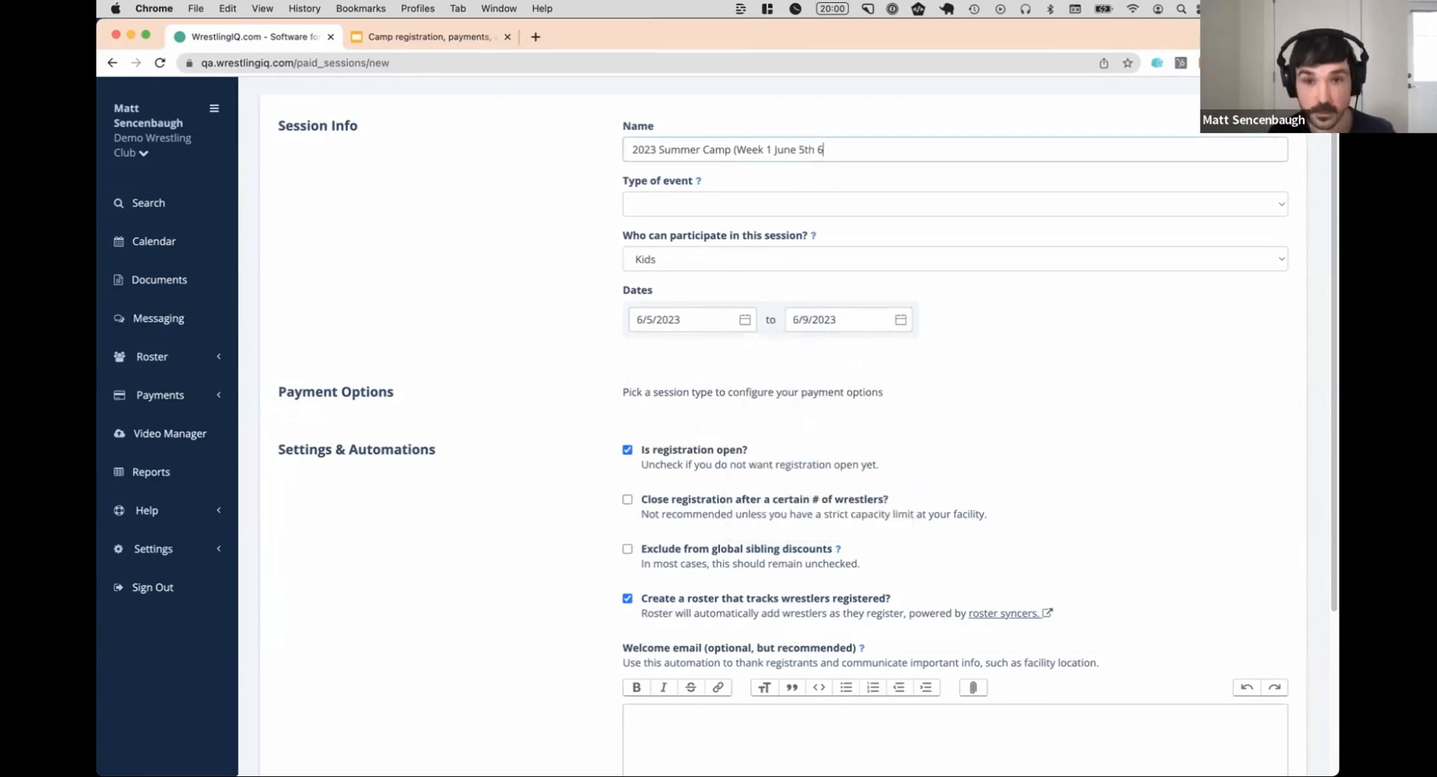
pyautogui.press('BackSpace')
pyautogui.write('to')
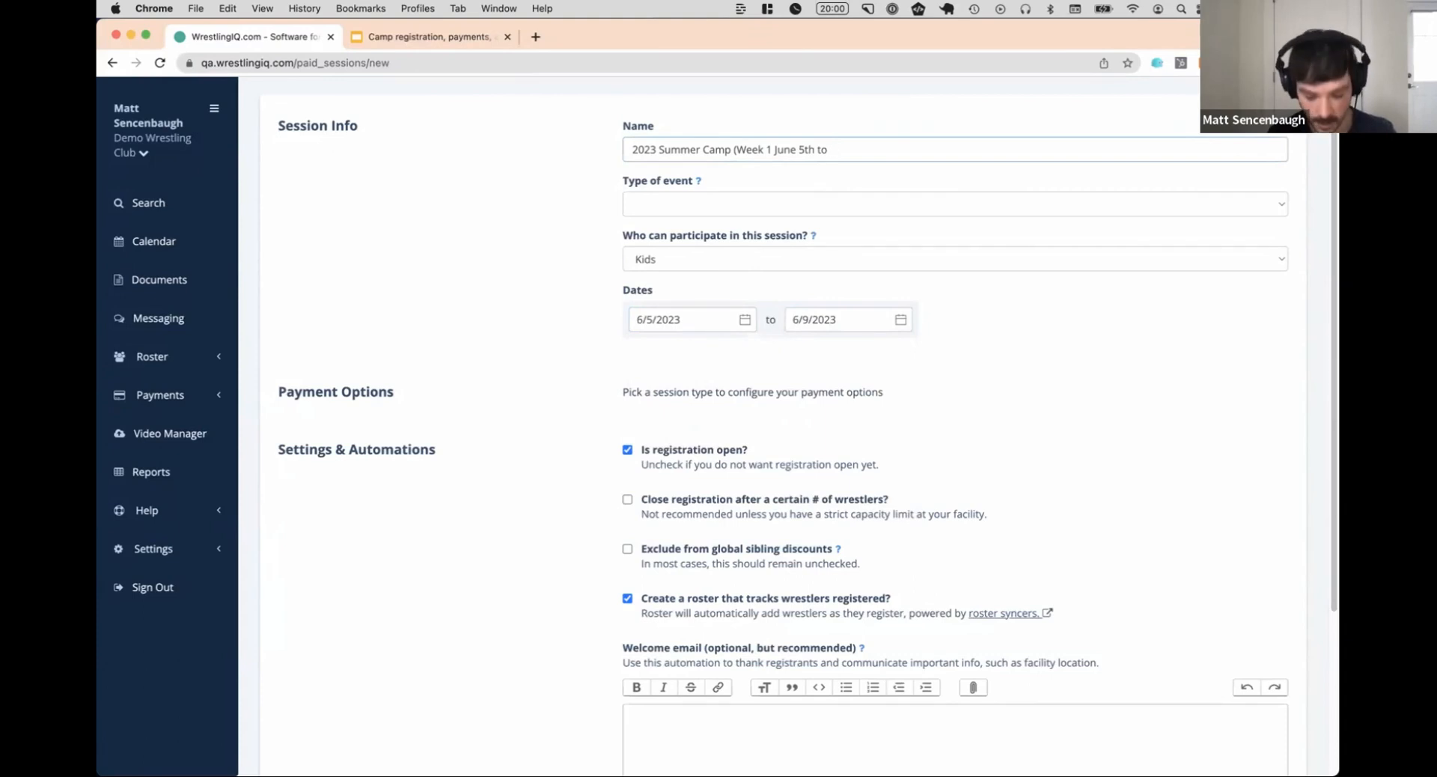
pyautogui.write(' 9th)')
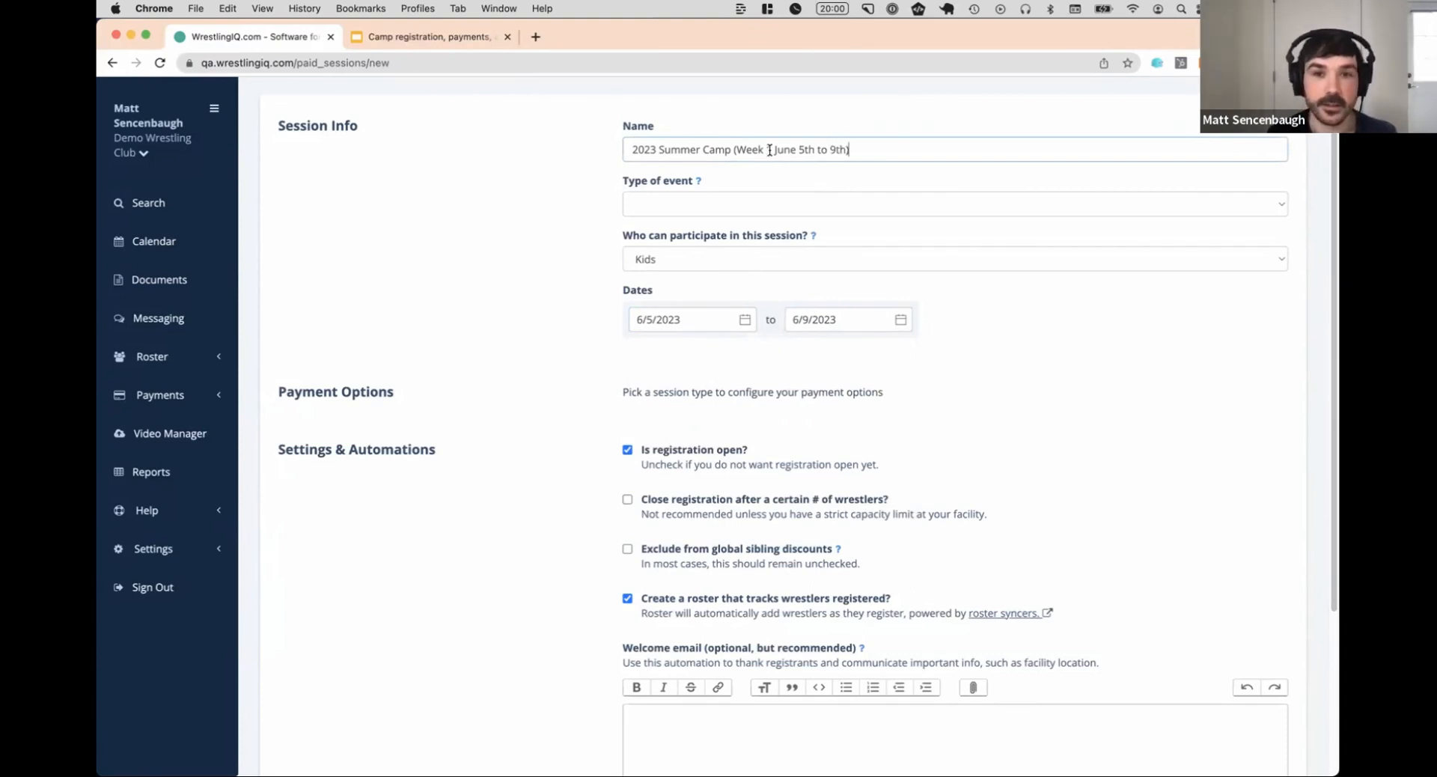
pyautogui.click(772, 205)
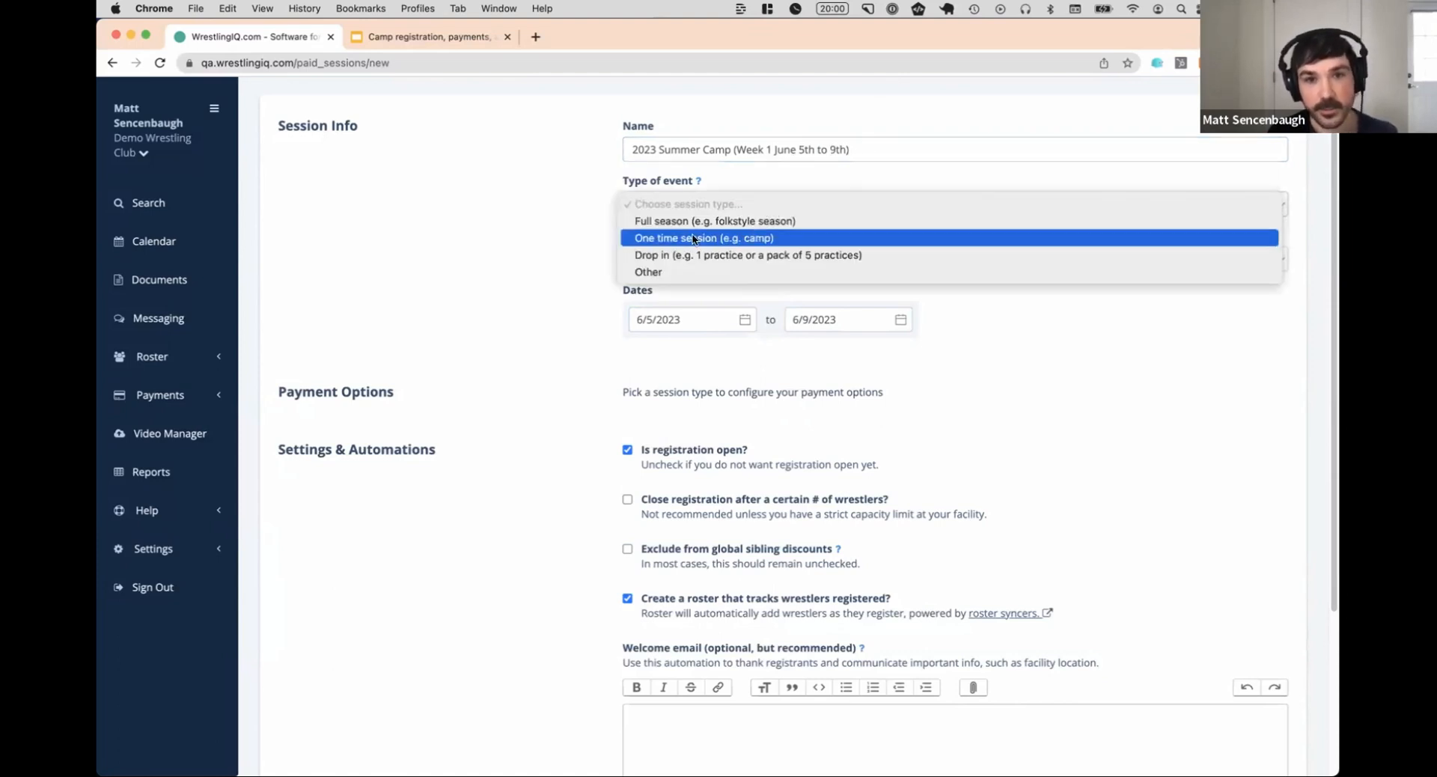
pyautogui.click(814, 238)
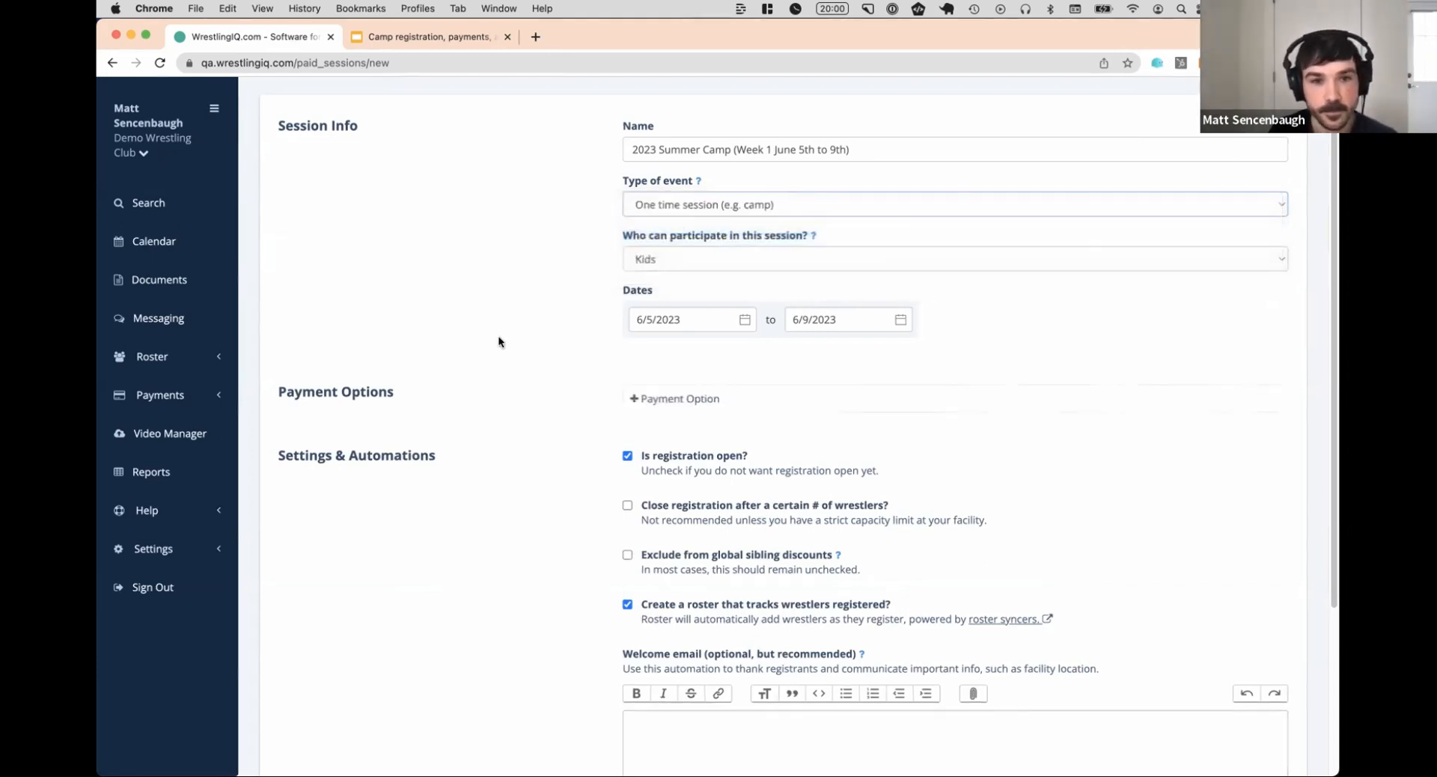
# Add a payment option named "Upfront" with a one time charge of $300.00
pyautogui.scroll(-2, 523, 315)
pyautogui.click(674, 335)
pyautogui.click(785, 357)
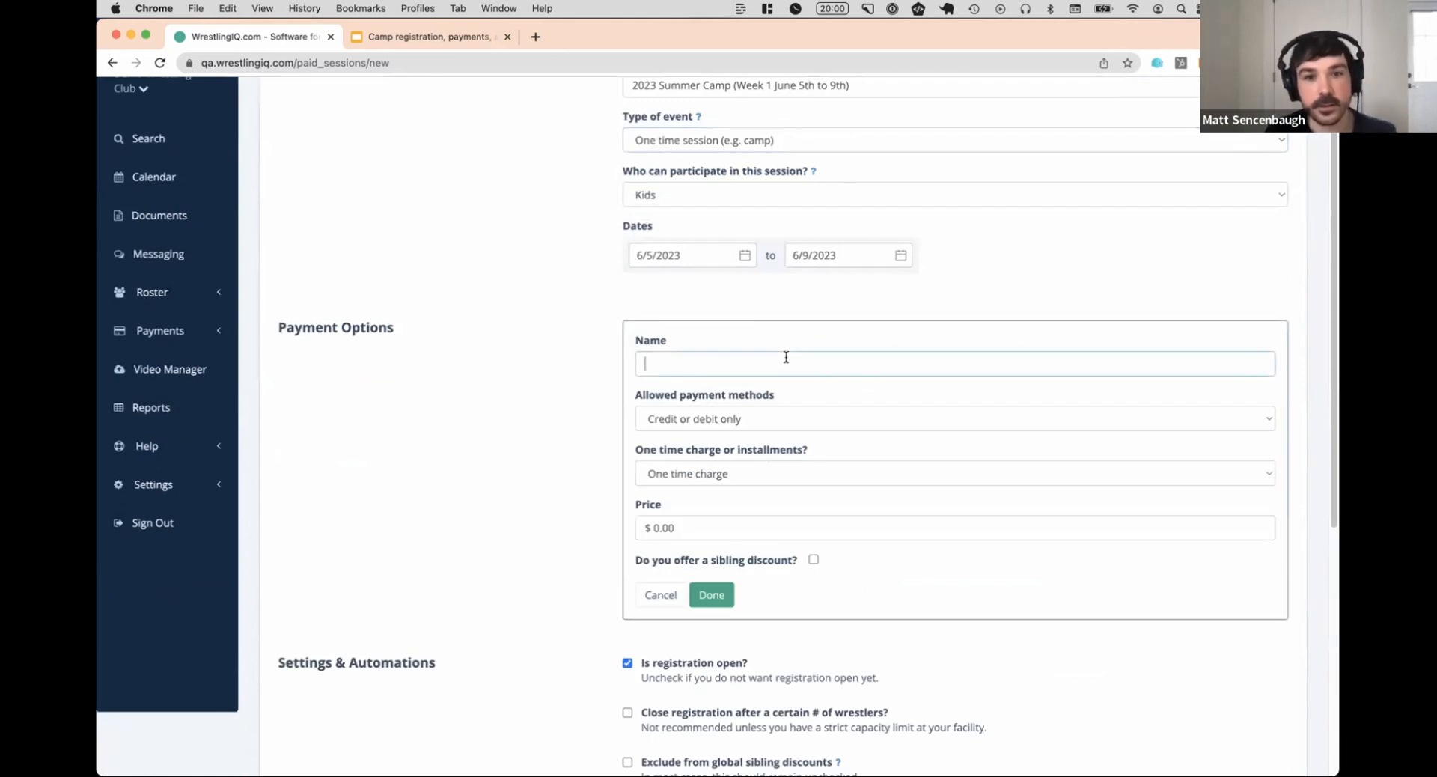
pyautogui.write('Upfr')
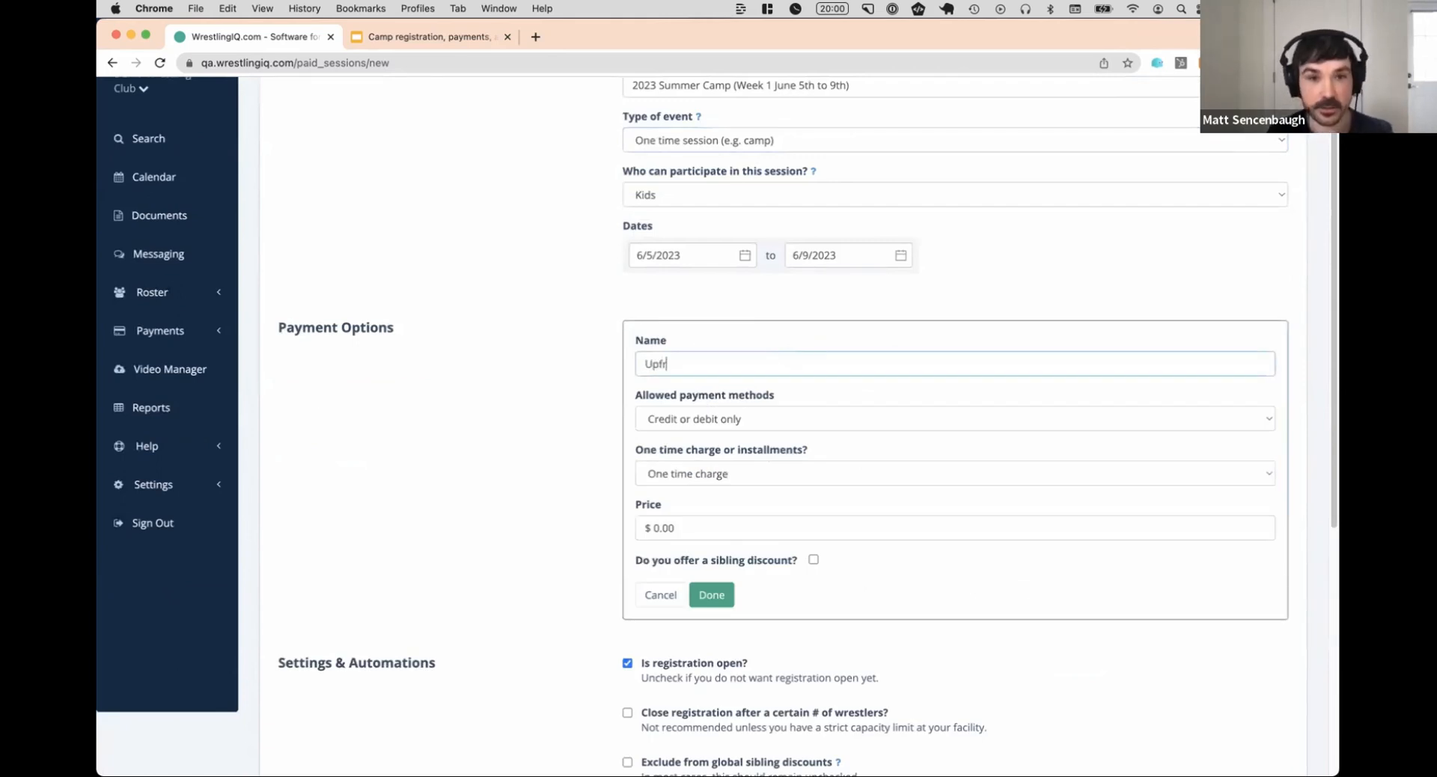
pyautogui.write('ont')
pyautogui.click(805, 528)
pyautogui.write('300')
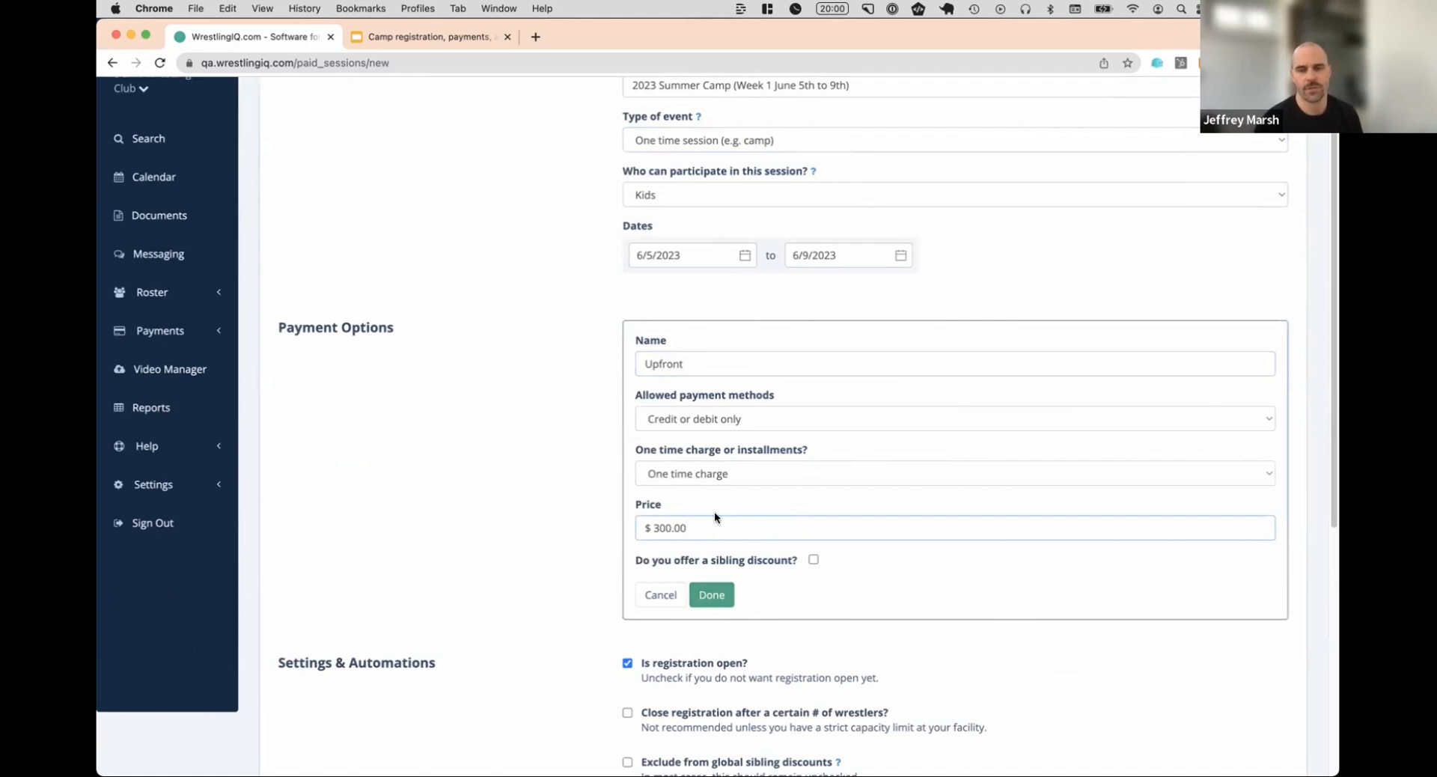
pyautogui.doubleClick(728, 362)
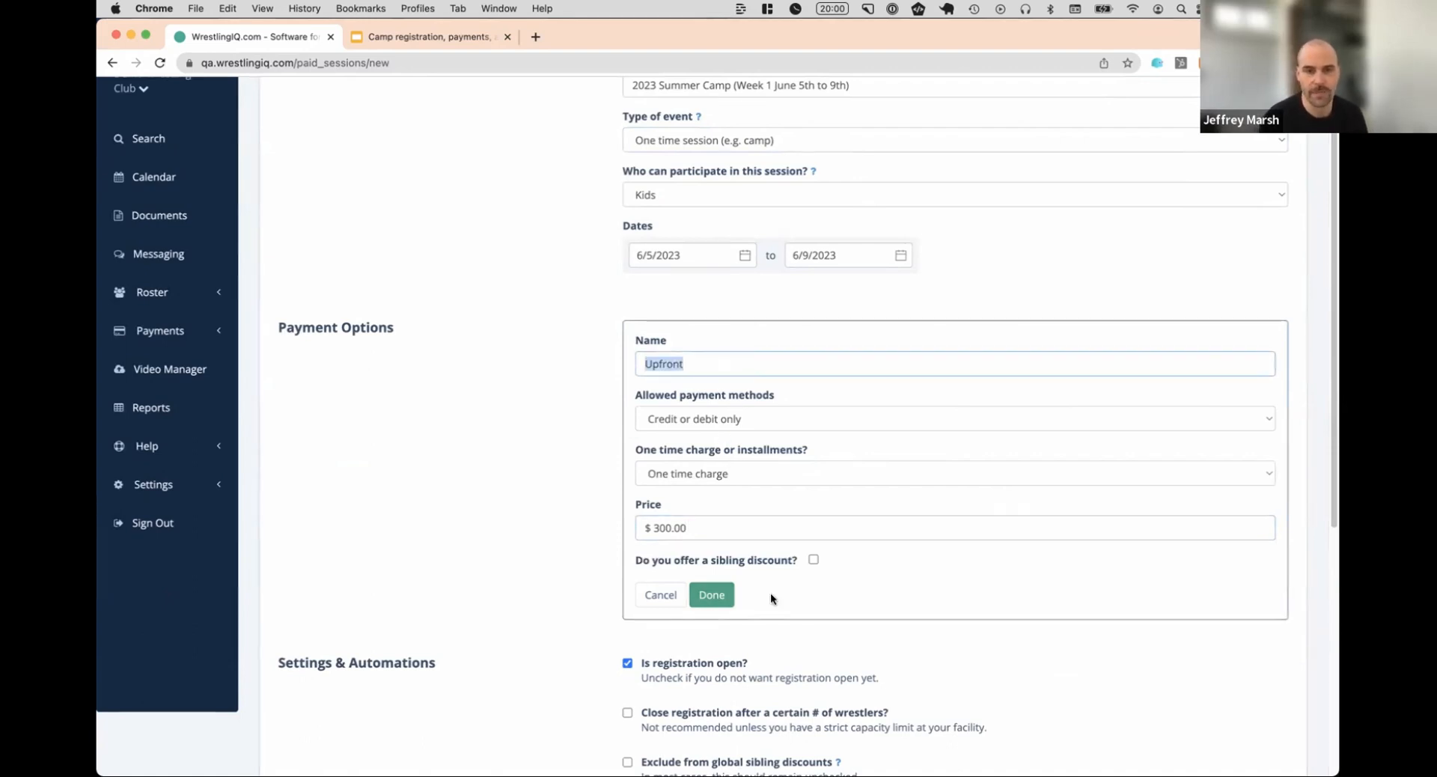
pyautogui.click(711, 595)
# Start a second payment option named "Installments" and switch its charge type to Installments
pyautogui.click(693, 381)
pyautogui.click(764, 408)
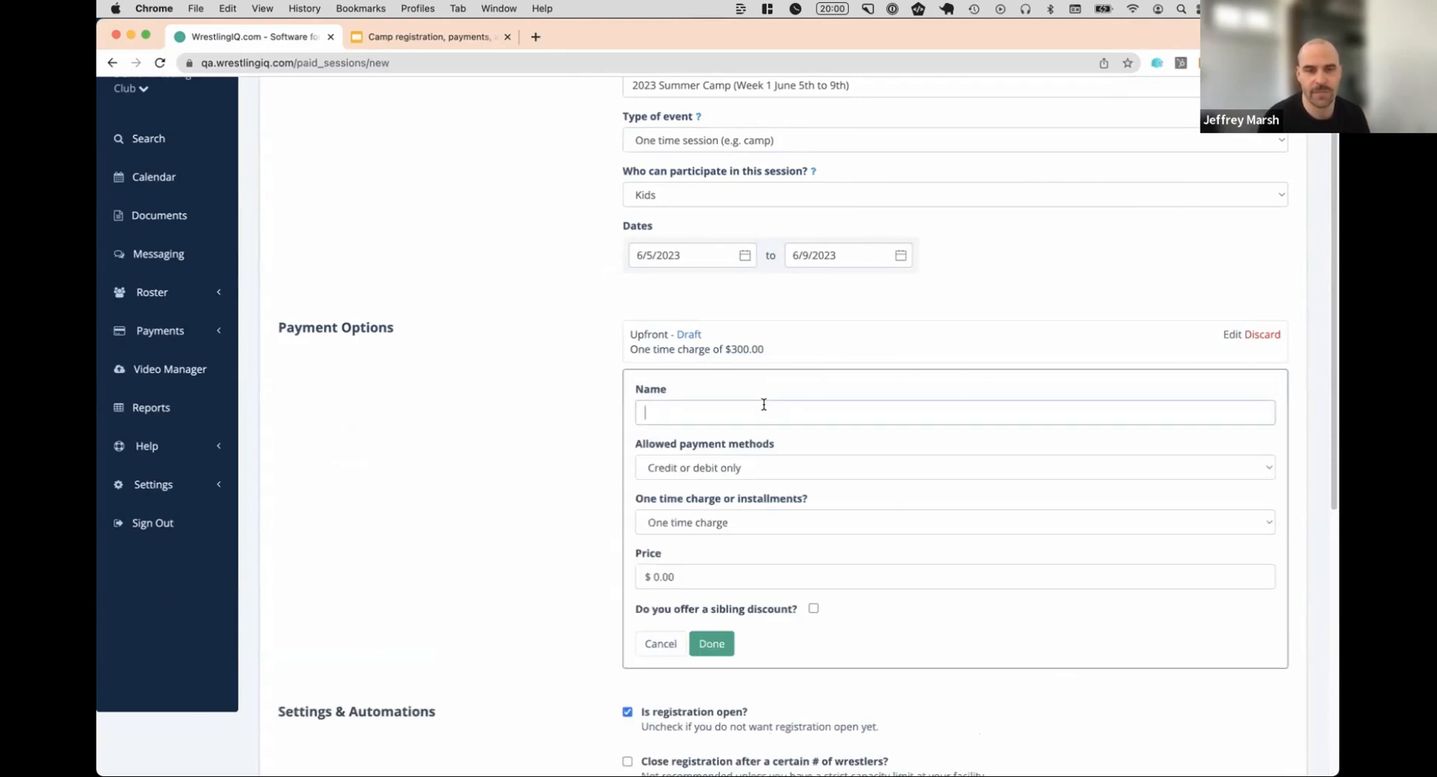
pyautogui.write('Installmen')
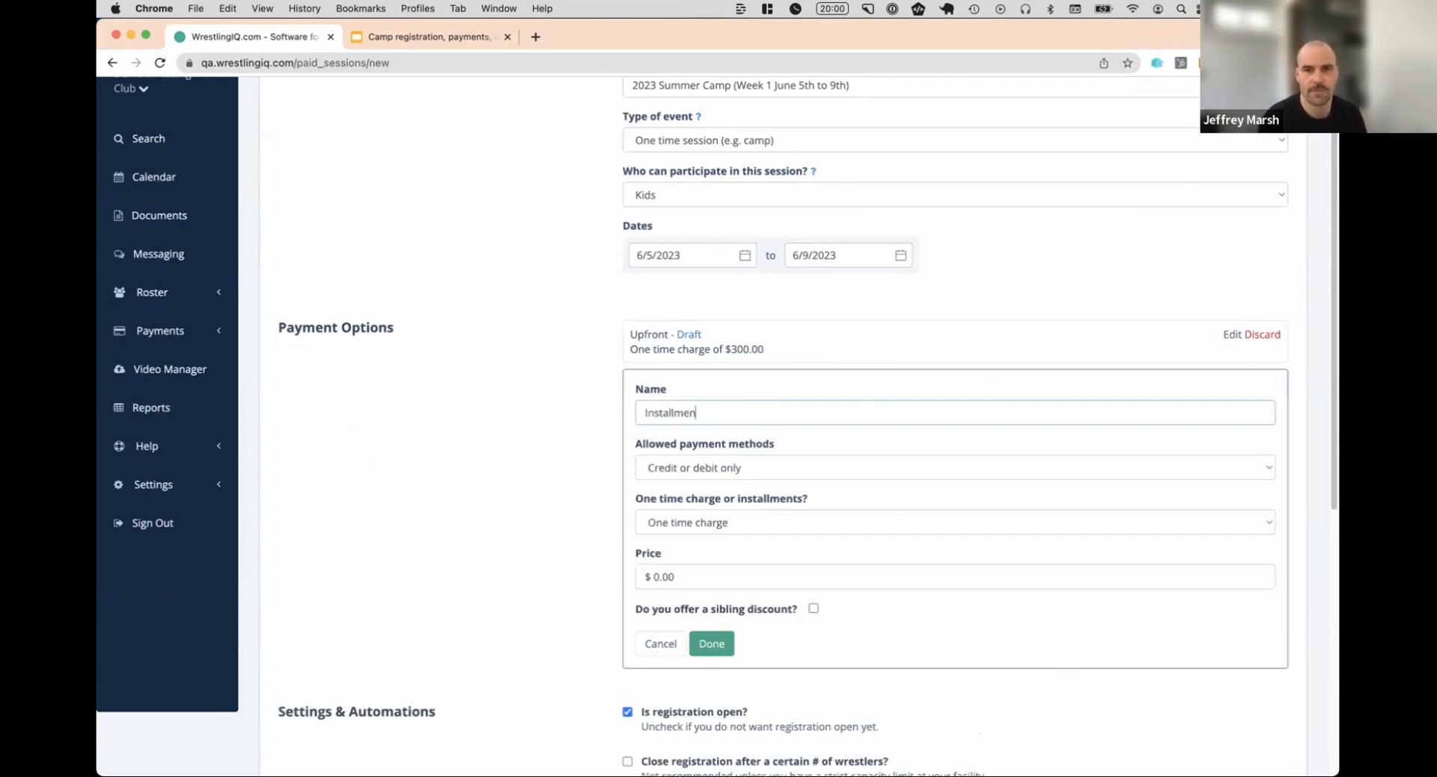
pyautogui.write('ts')
pyautogui.click(715, 522)
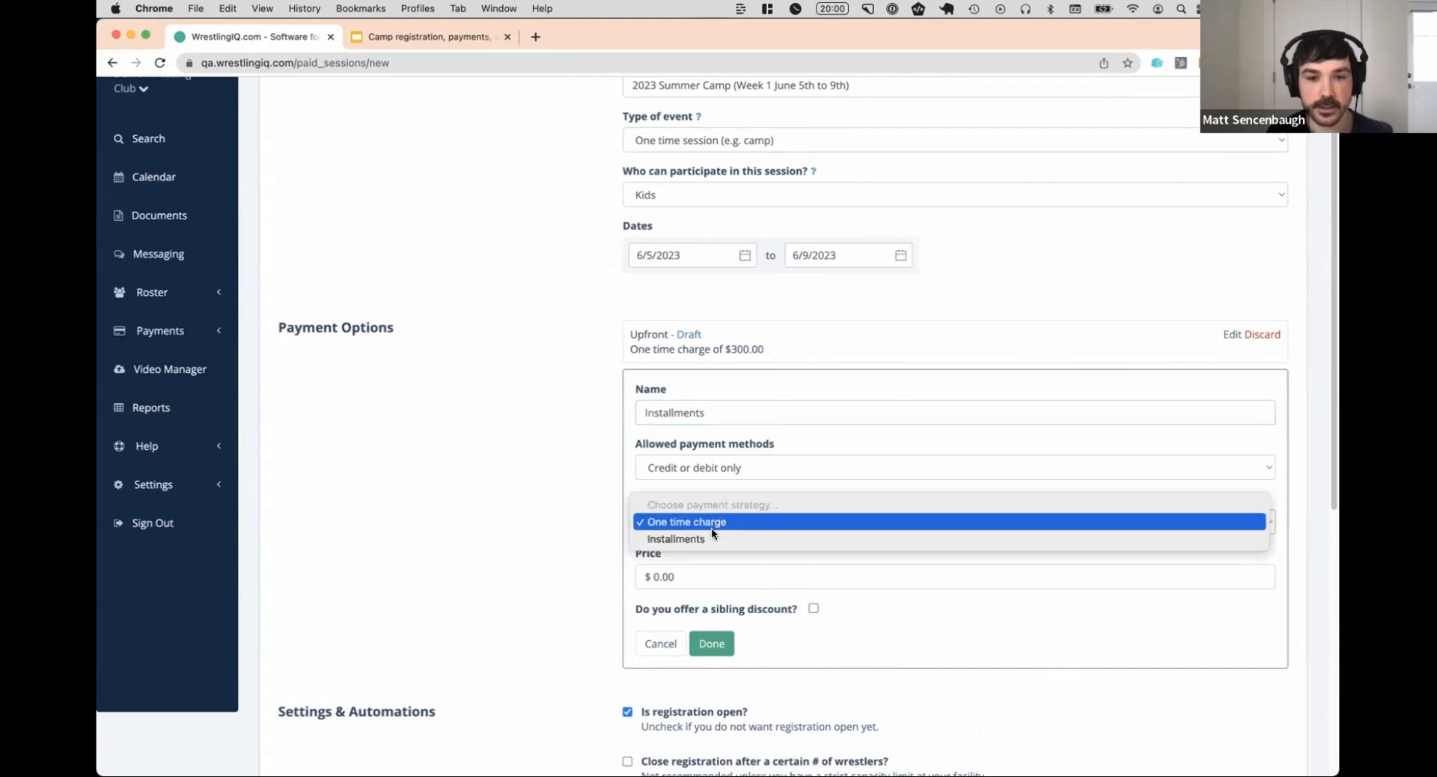
pyautogui.click(733, 533)
pyautogui.scroll(-2, 558, 369)
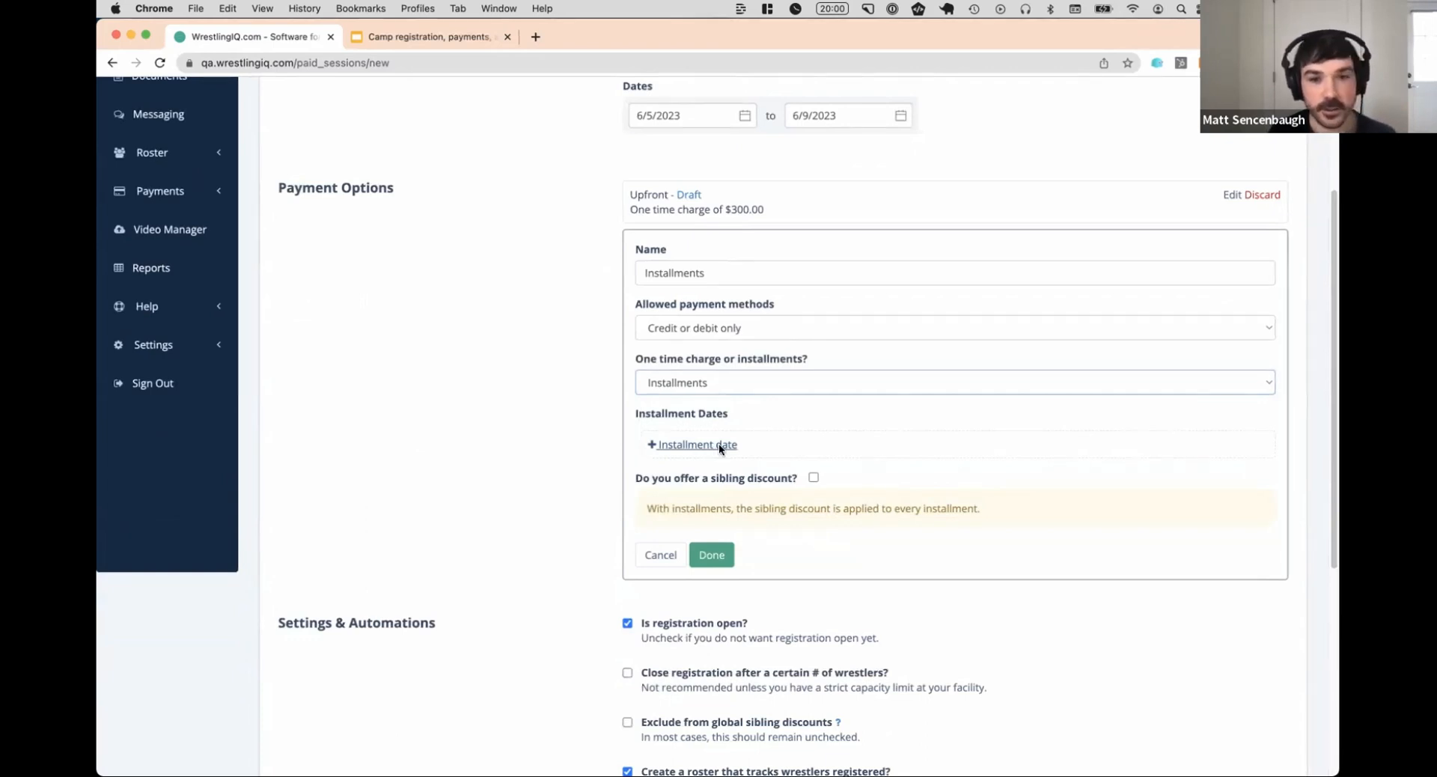
# Add the first installment of $150.00, dated 4/12/2023
pyautogui.click(719, 445)
pyautogui.click(719, 471)
pyautogui.write('15.00')
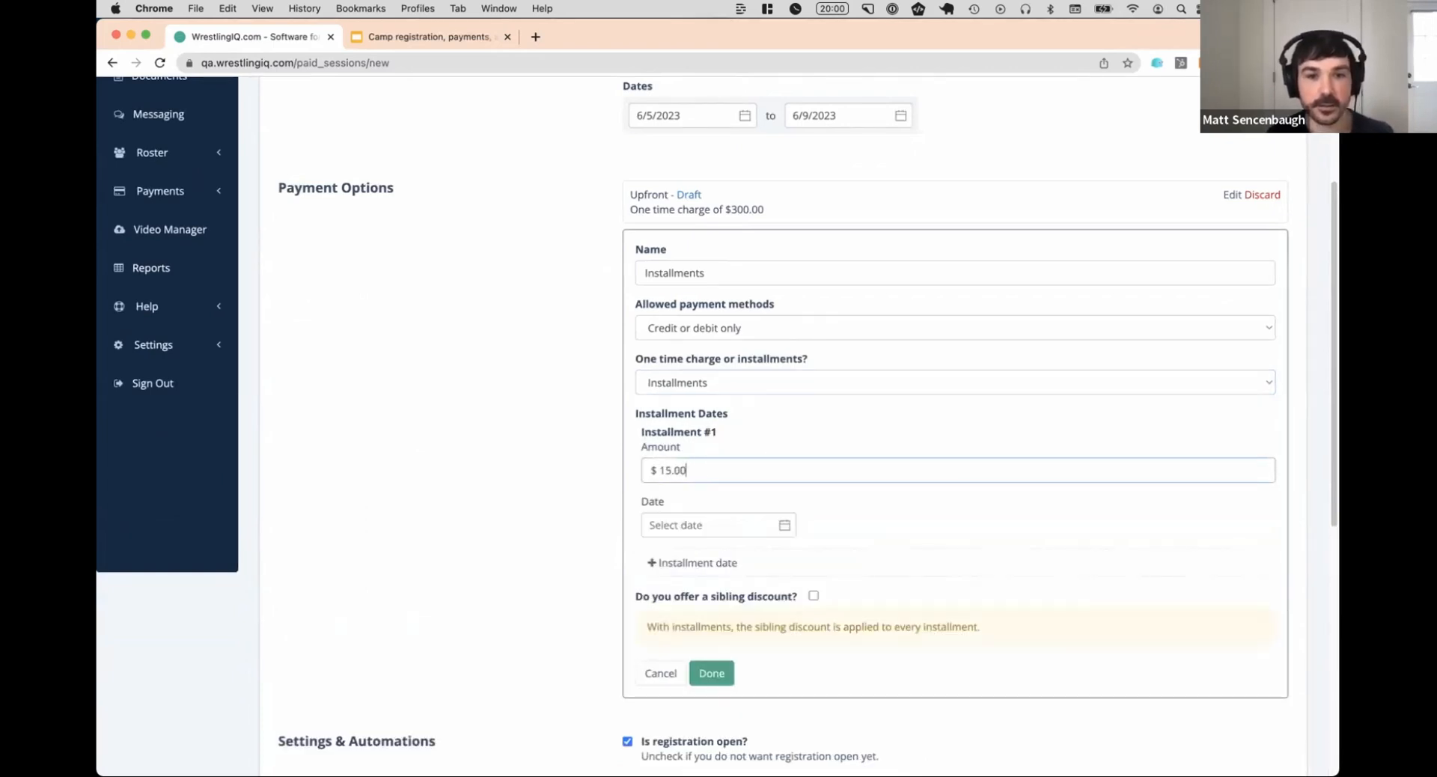
pyautogui.click(711, 523)
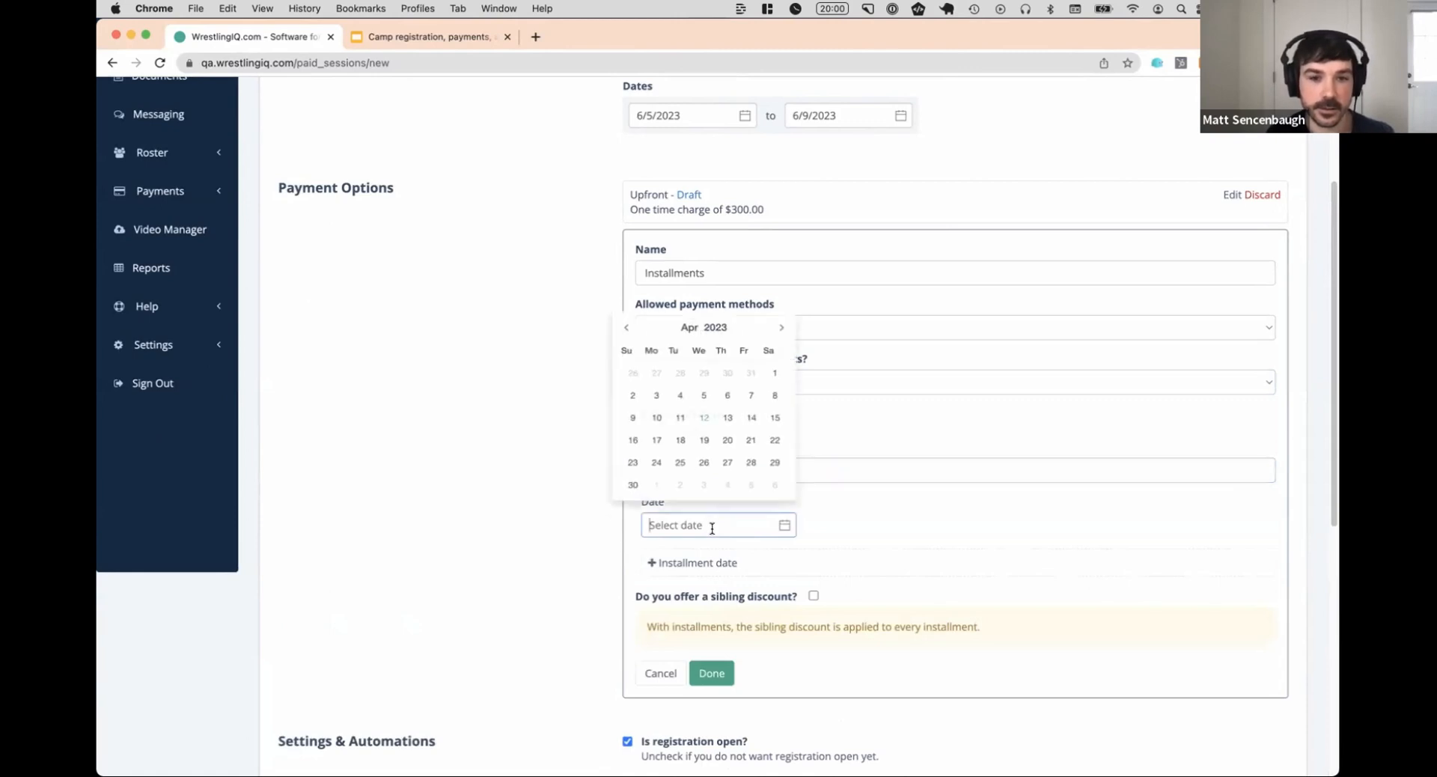
pyautogui.click(707, 423)
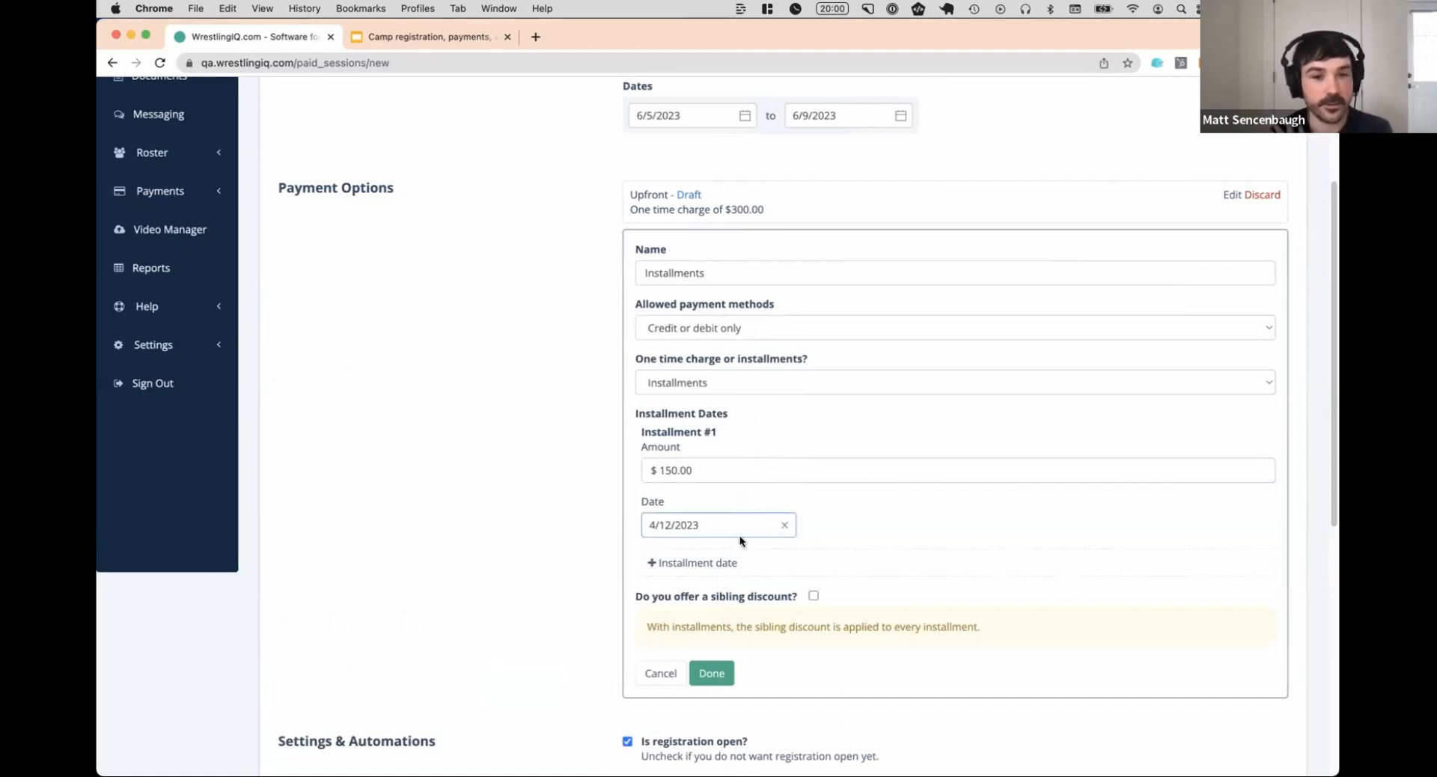
# Add a second installment of $150.00 dated 6/2/2023 and finish the Installments payment option
pyautogui.click(716, 564)
pyautogui.scroll(-3, 734, 486)
pyautogui.click(737, 446)
pyautogui.write('15000')
pyautogui.click(731, 499)
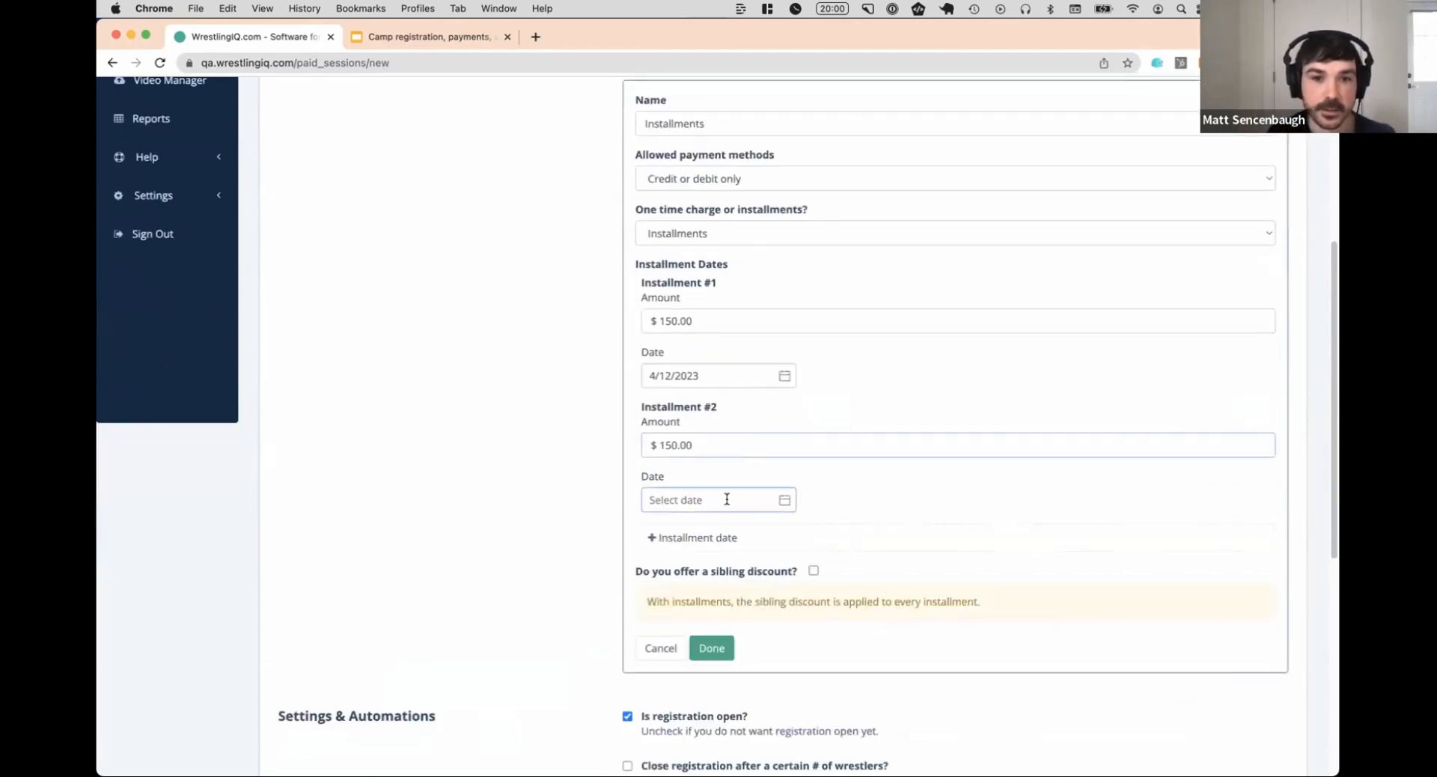
pyautogui.click(779, 305)
pyautogui.click(780, 305)
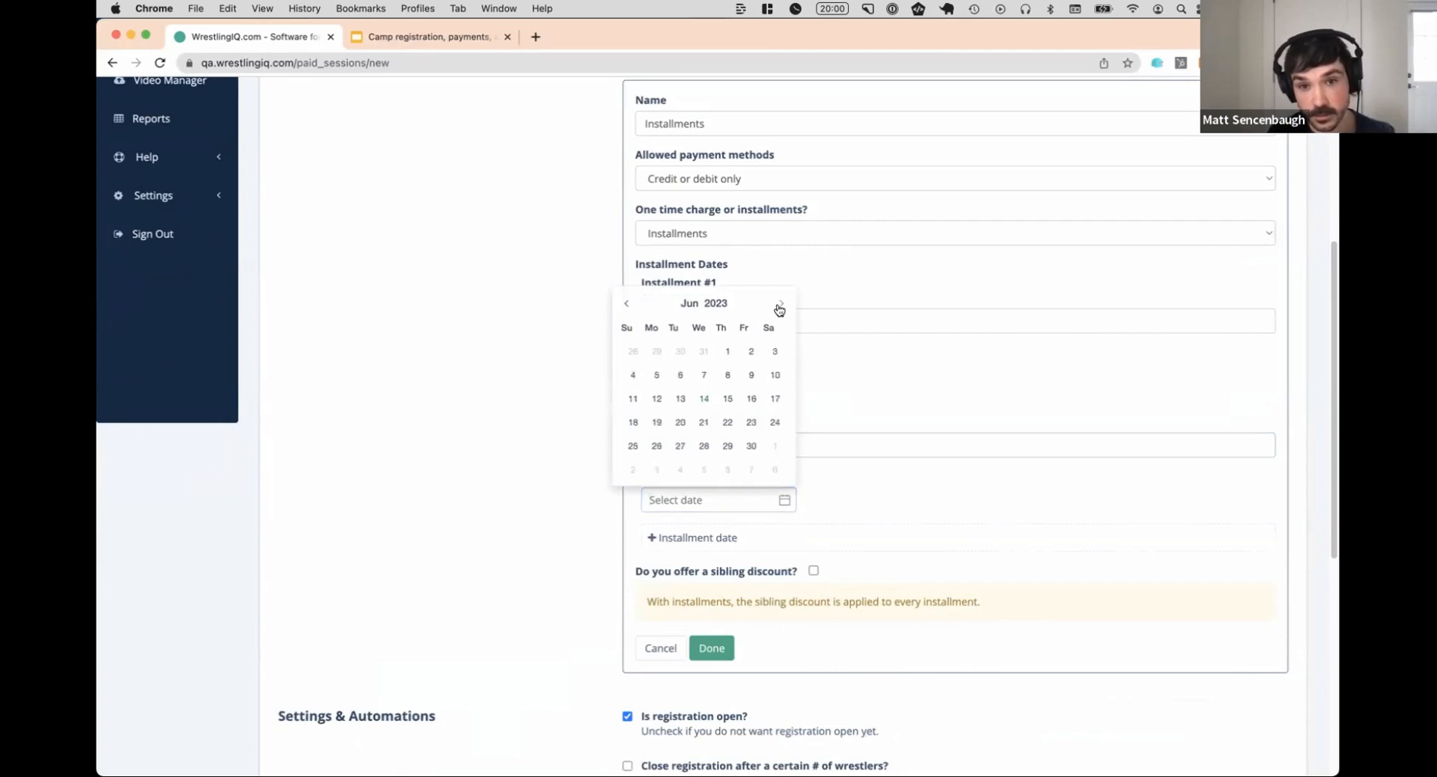
pyautogui.click(752, 352)
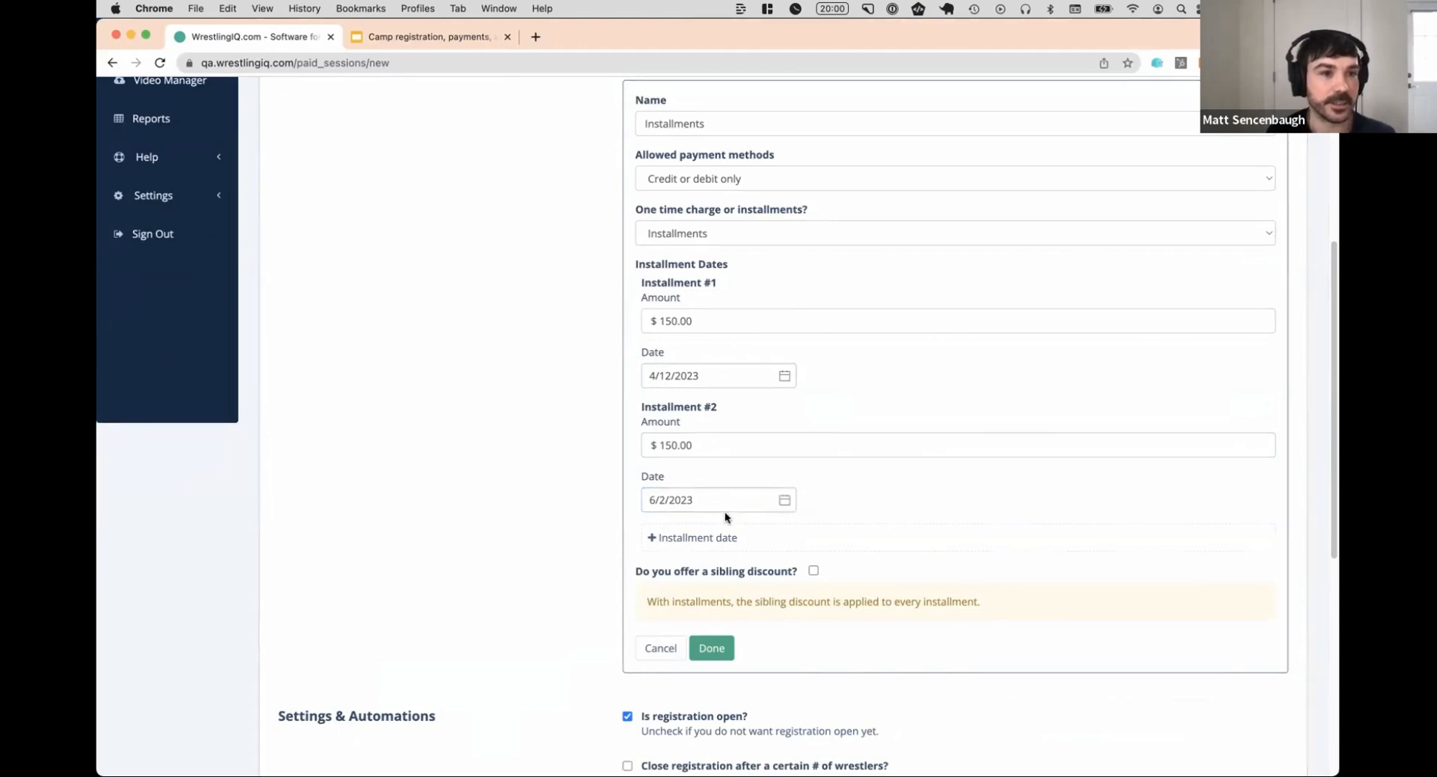
pyautogui.click(717, 647)
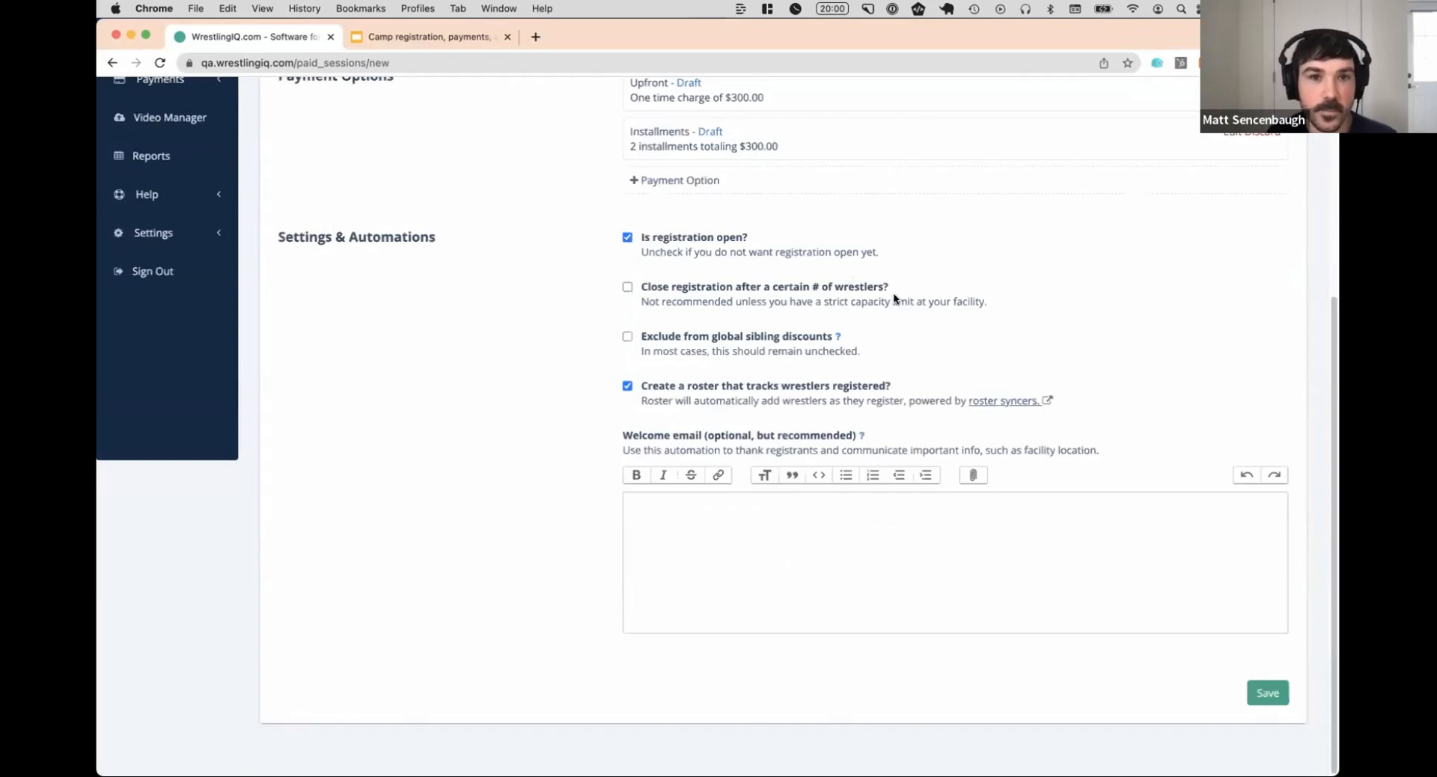
# Enable a sibling discount of $50.00 per additional wrestler on the Upfront payment option
pyautogui.scroll(2, 832, 255)
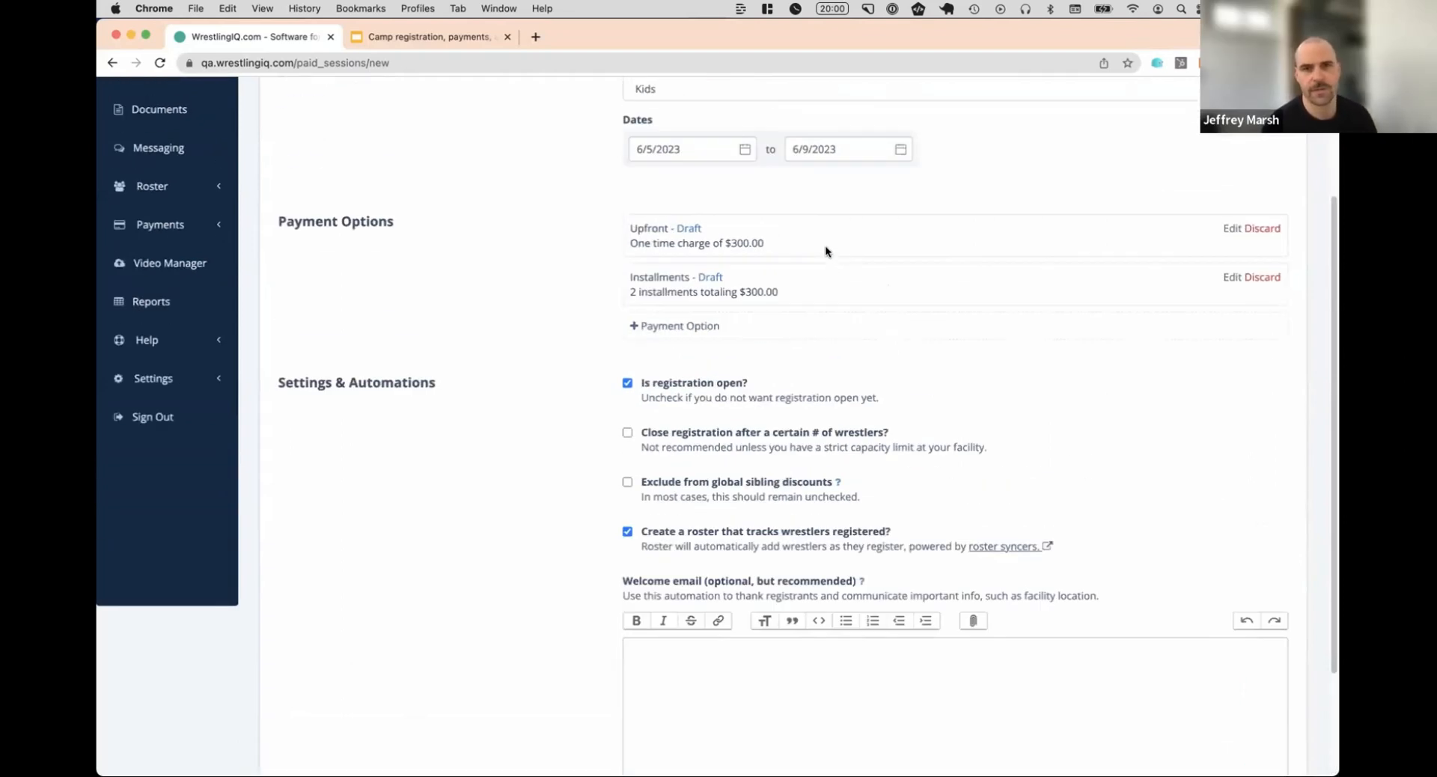
pyautogui.click(1230, 228)
pyautogui.scroll(-1, 636, 374)
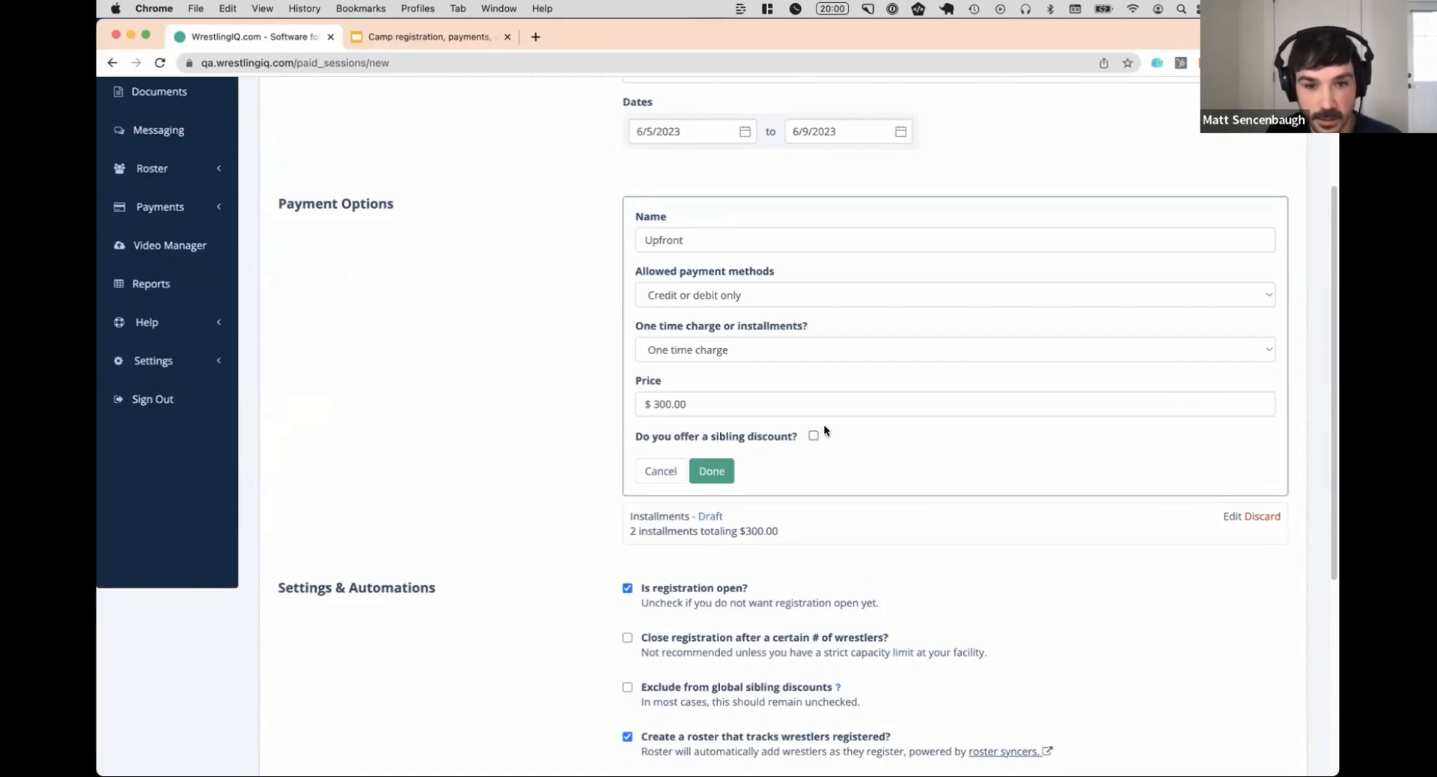
pyautogui.click(813, 435)
pyautogui.scroll(-1, 813, 419)
pyautogui.click(772, 440)
pyautogui.write('50.00')
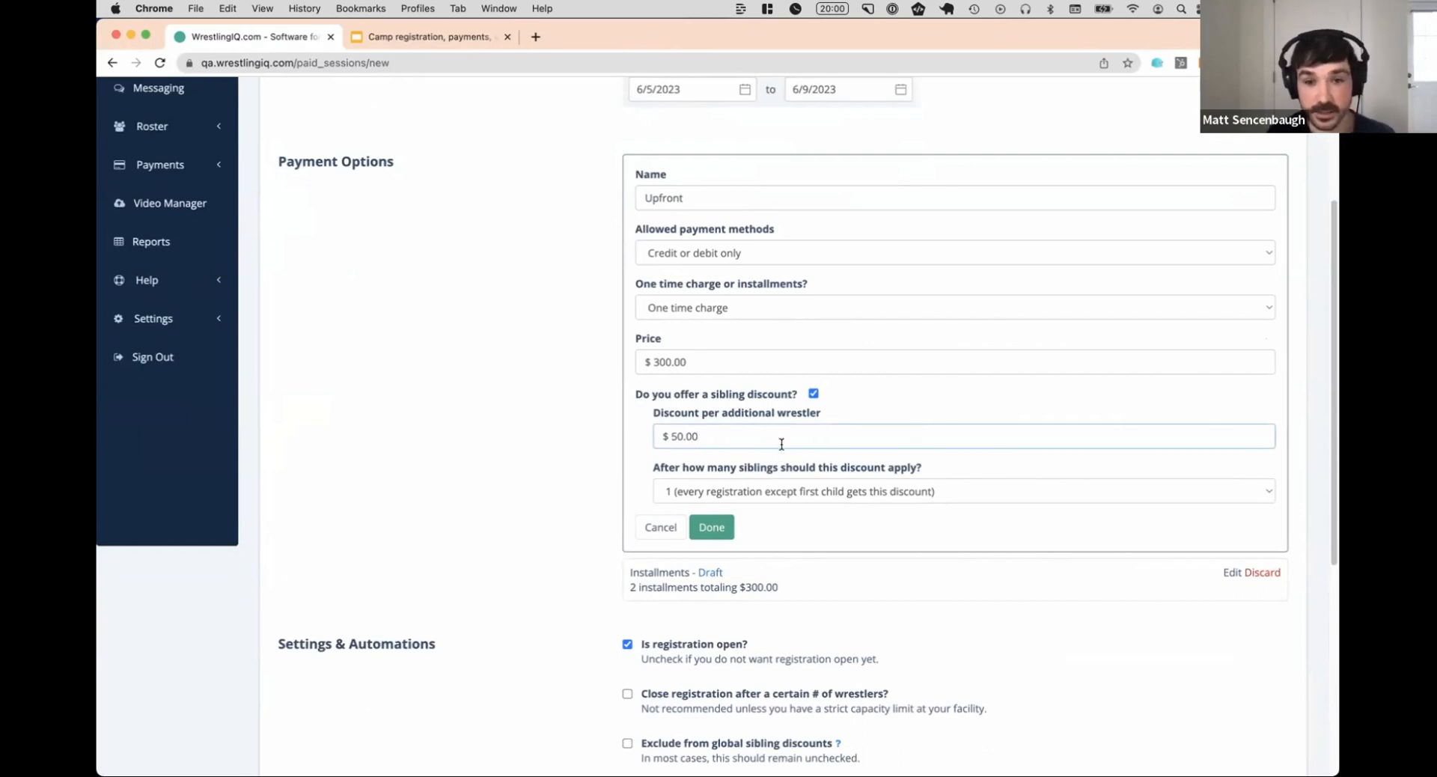
pyautogui.click(720, 528)
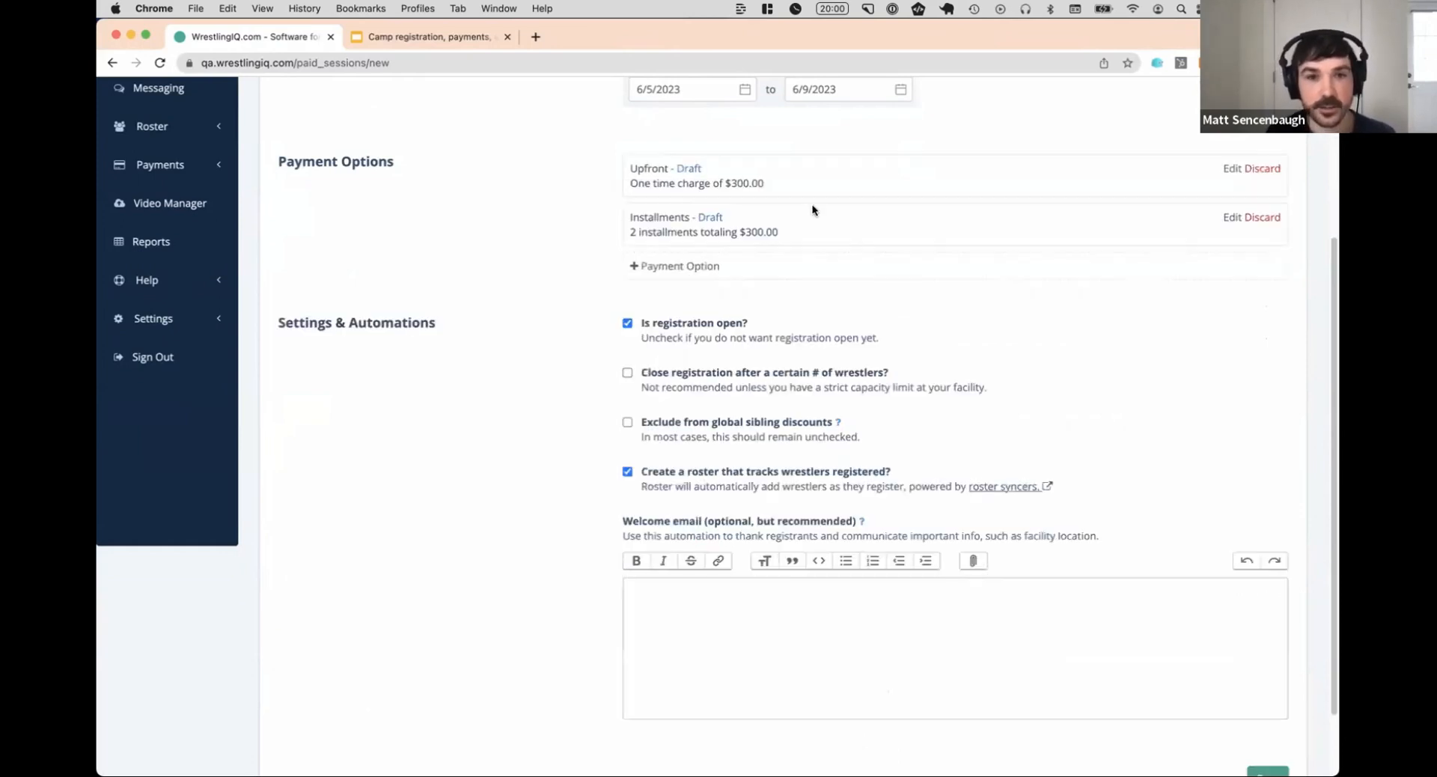
# Enable a sibling discount of $25.00 per additional wrestler on the Installments payment option
pyautogui.click(1231, 216)
pyautogui.scroll(-3, 840, 321)
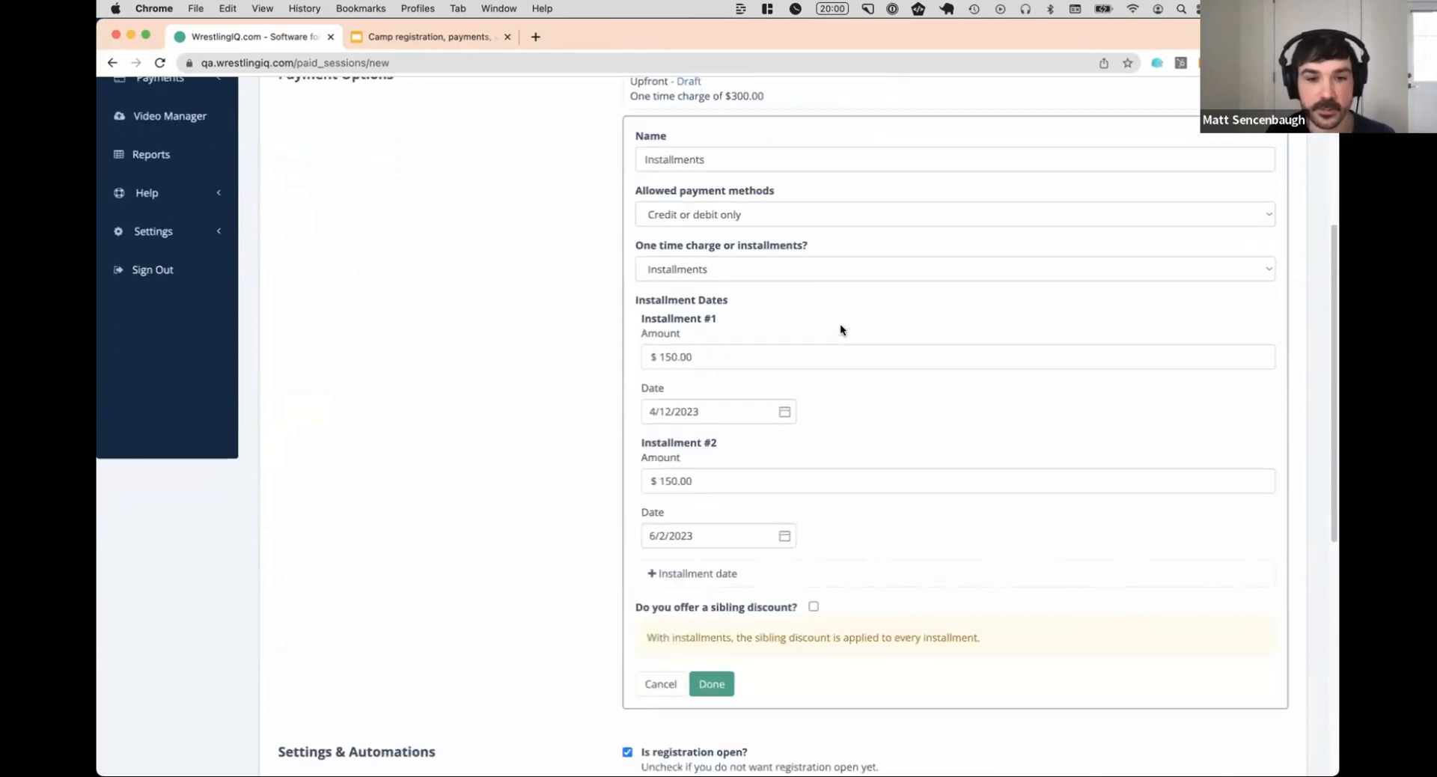
pyautogui.click(814, 587)
pyautogui.scroll(-3, 814, 590)
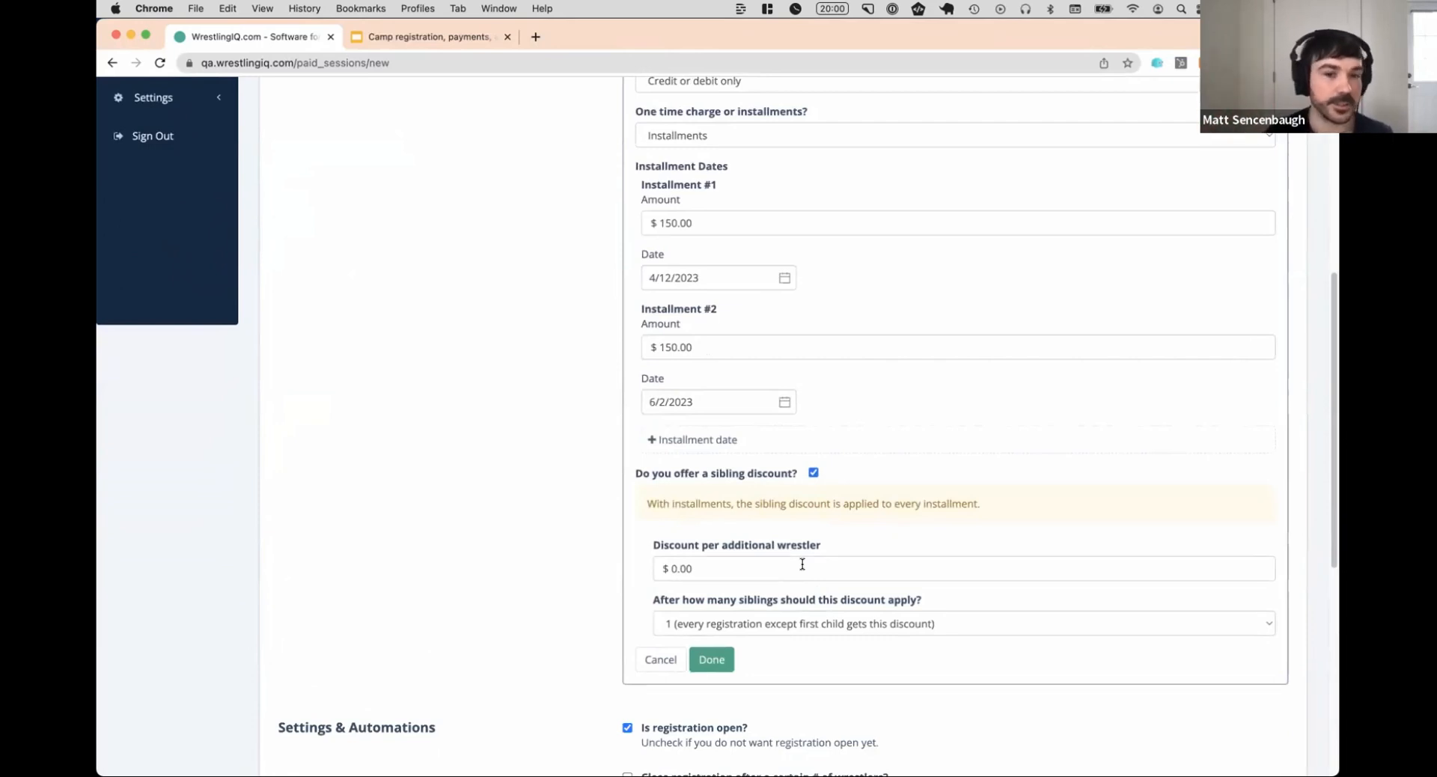
pyautogui.click(788, 563)
pyautogui.write('25.00')
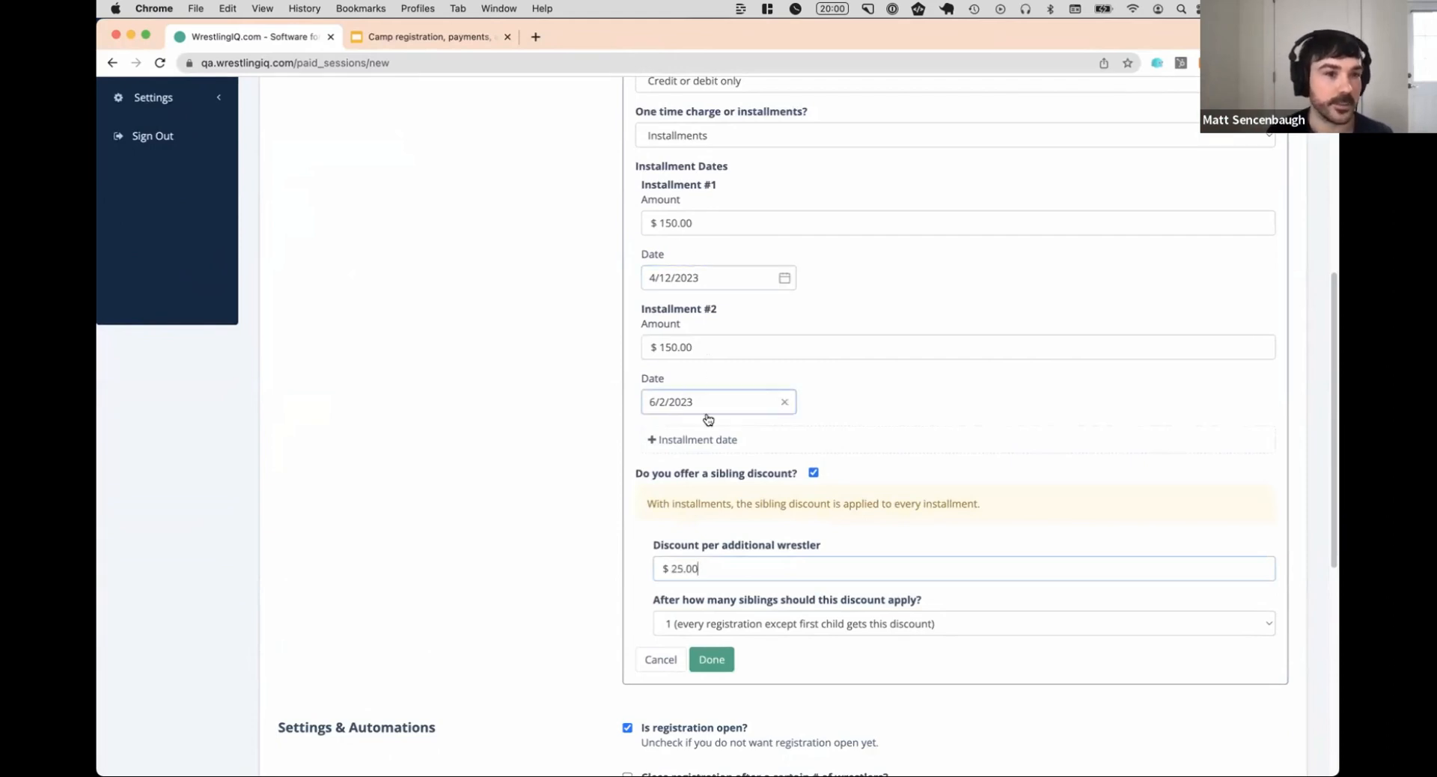
pyautogui.click(720, 660)
pyautogui.scroll(2, 798, 250)
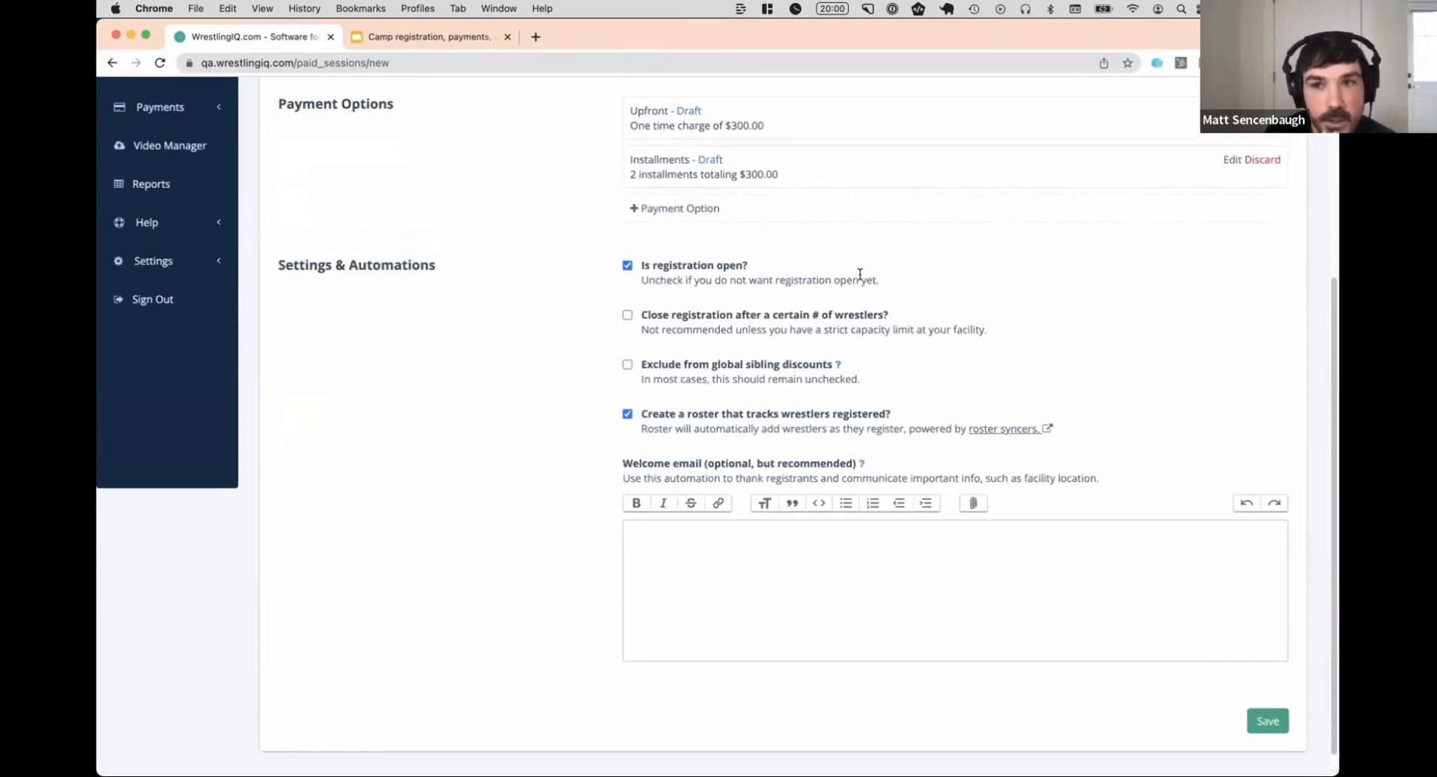
pyautogui.scroll(1, 866, 273)
pyautogui.scroll(1, 870, 271)
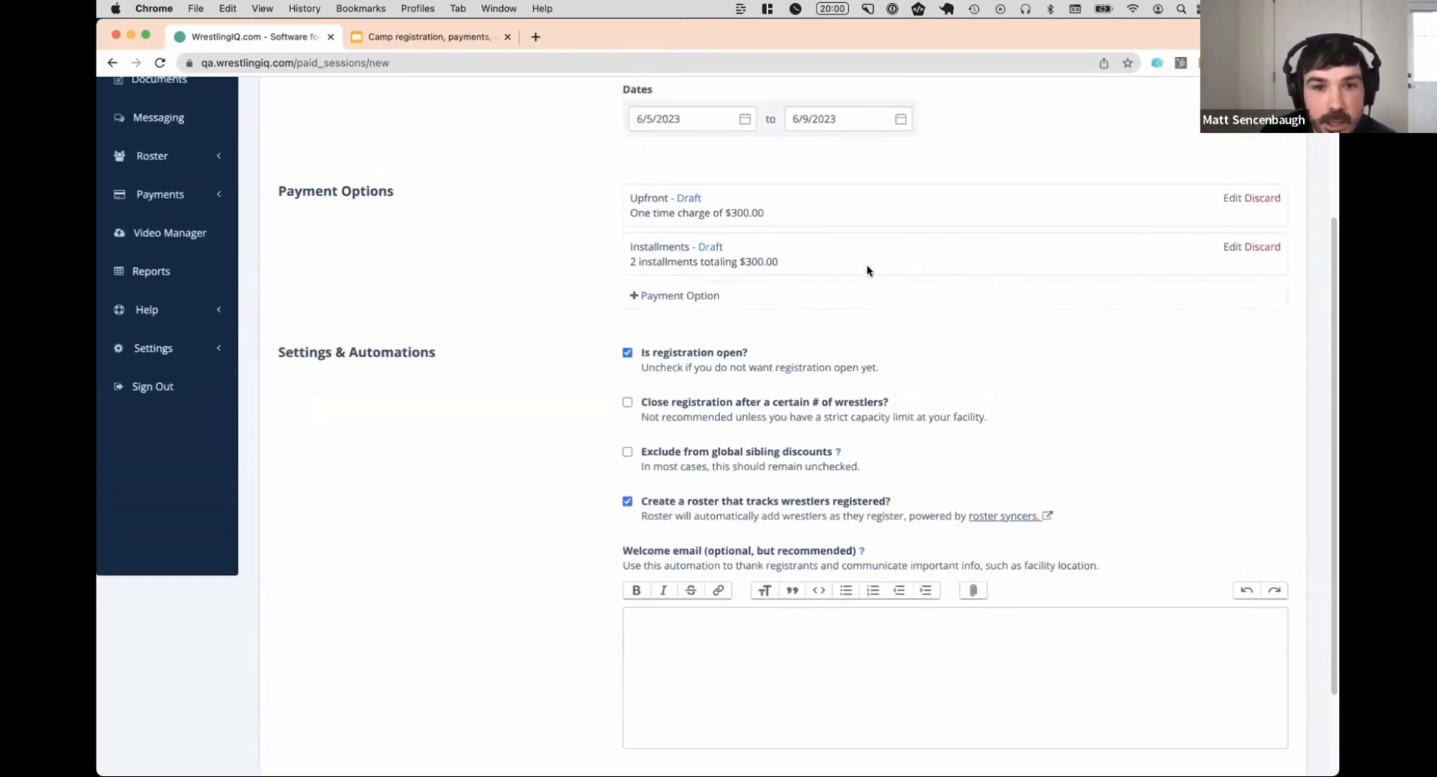
pyautogui.scroll(-1, 865, 255)
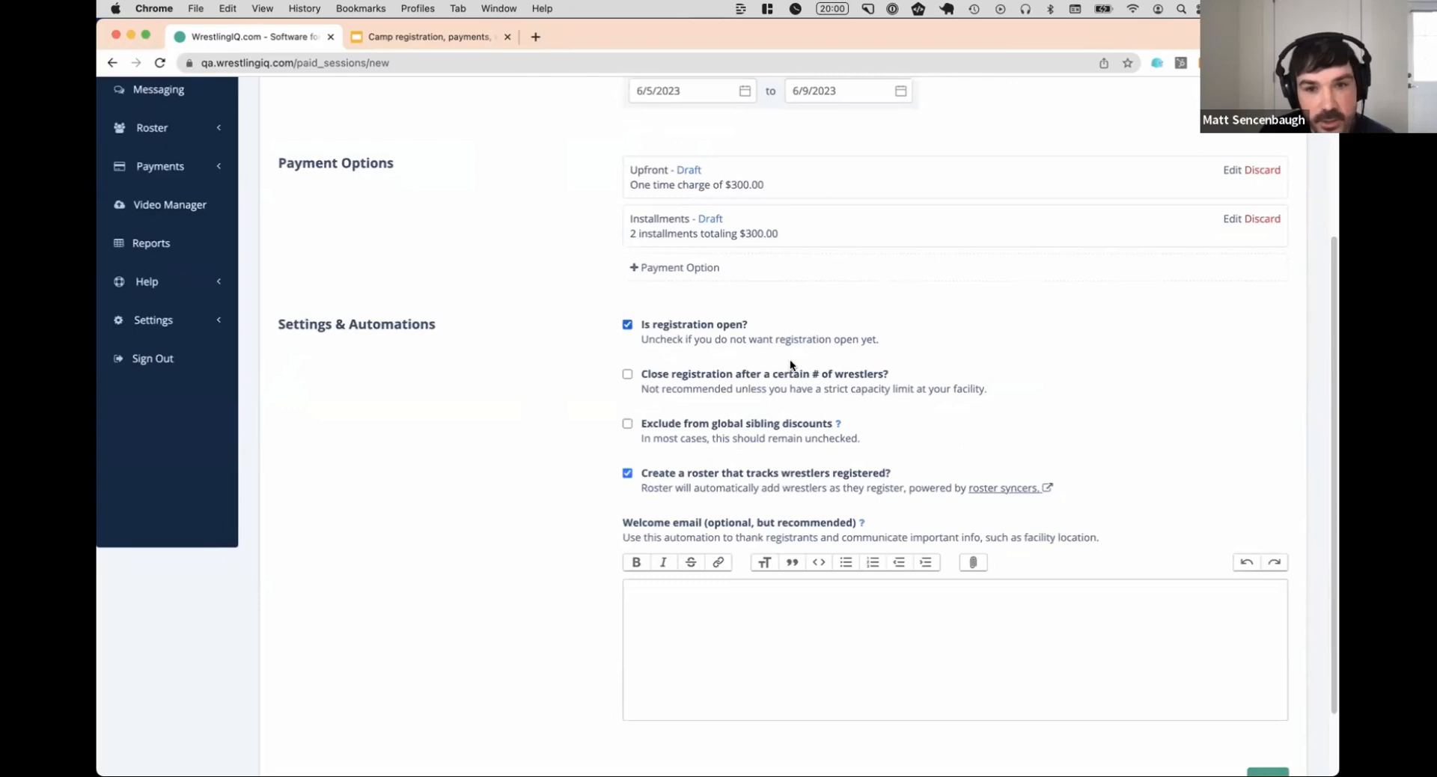
# Review the new session's registration, sibling discount and roster settings and the empty welcome email
pyautogui.scroll(-1, 714, 374)
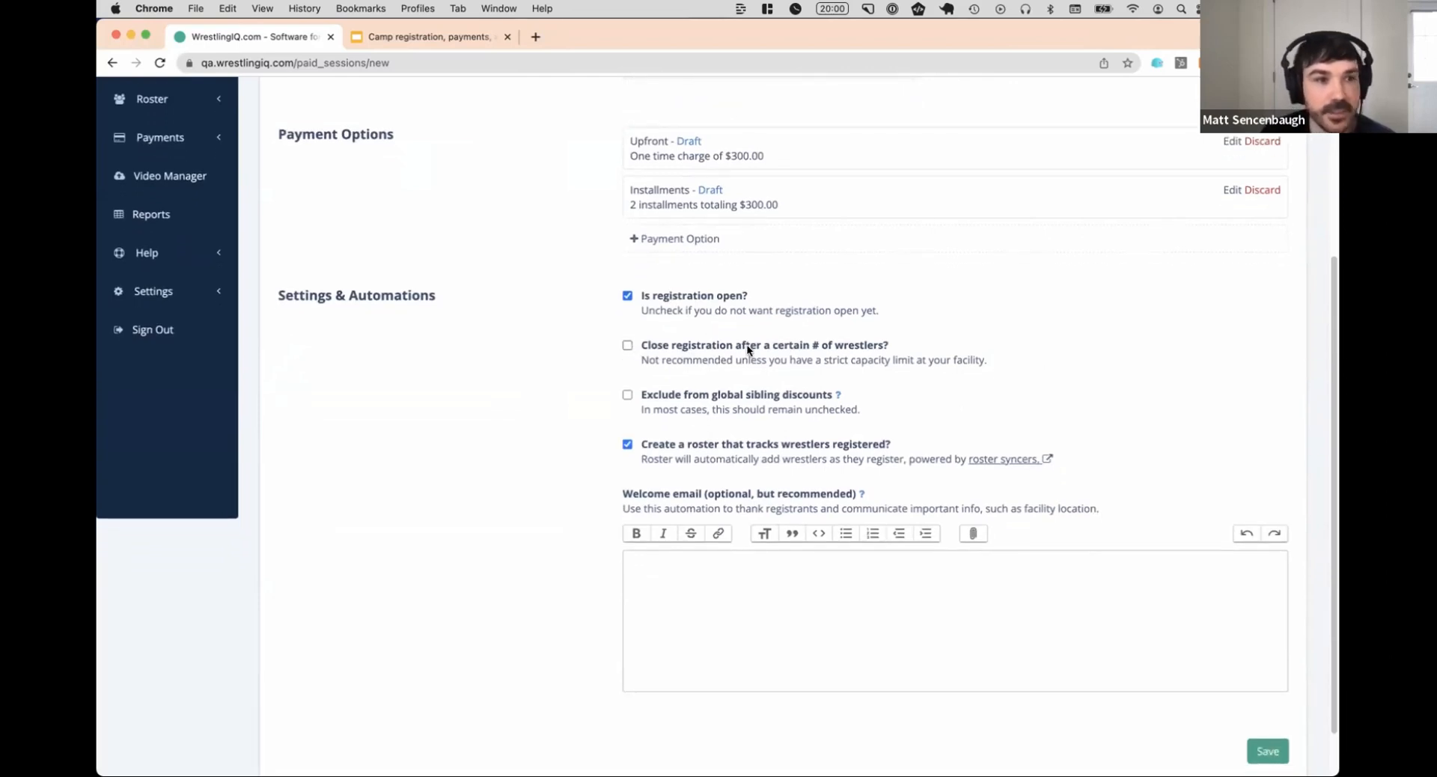
pyautogui.scroll(-2, 757, 317)
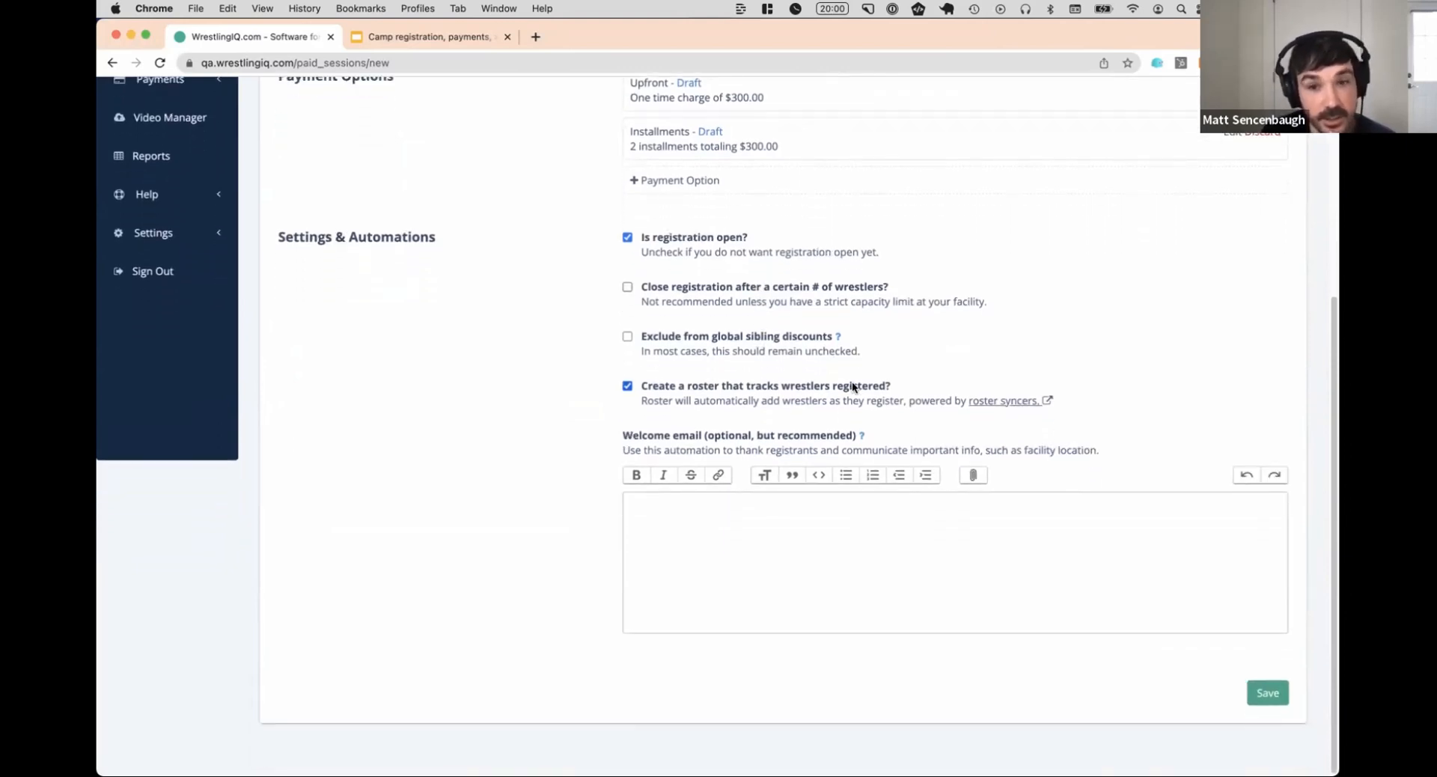
pyautogui.click(716, 515)
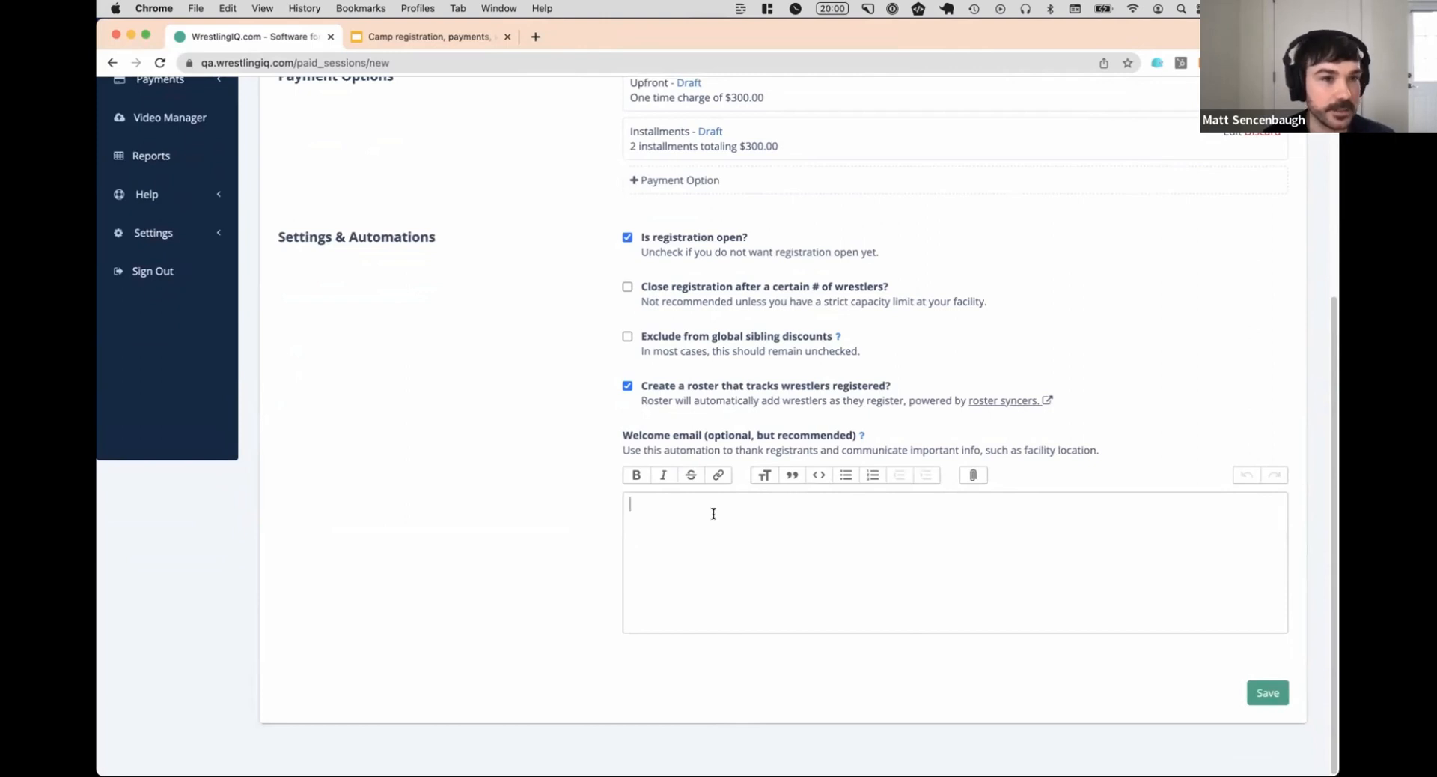
pyautogui.click(713, 513)
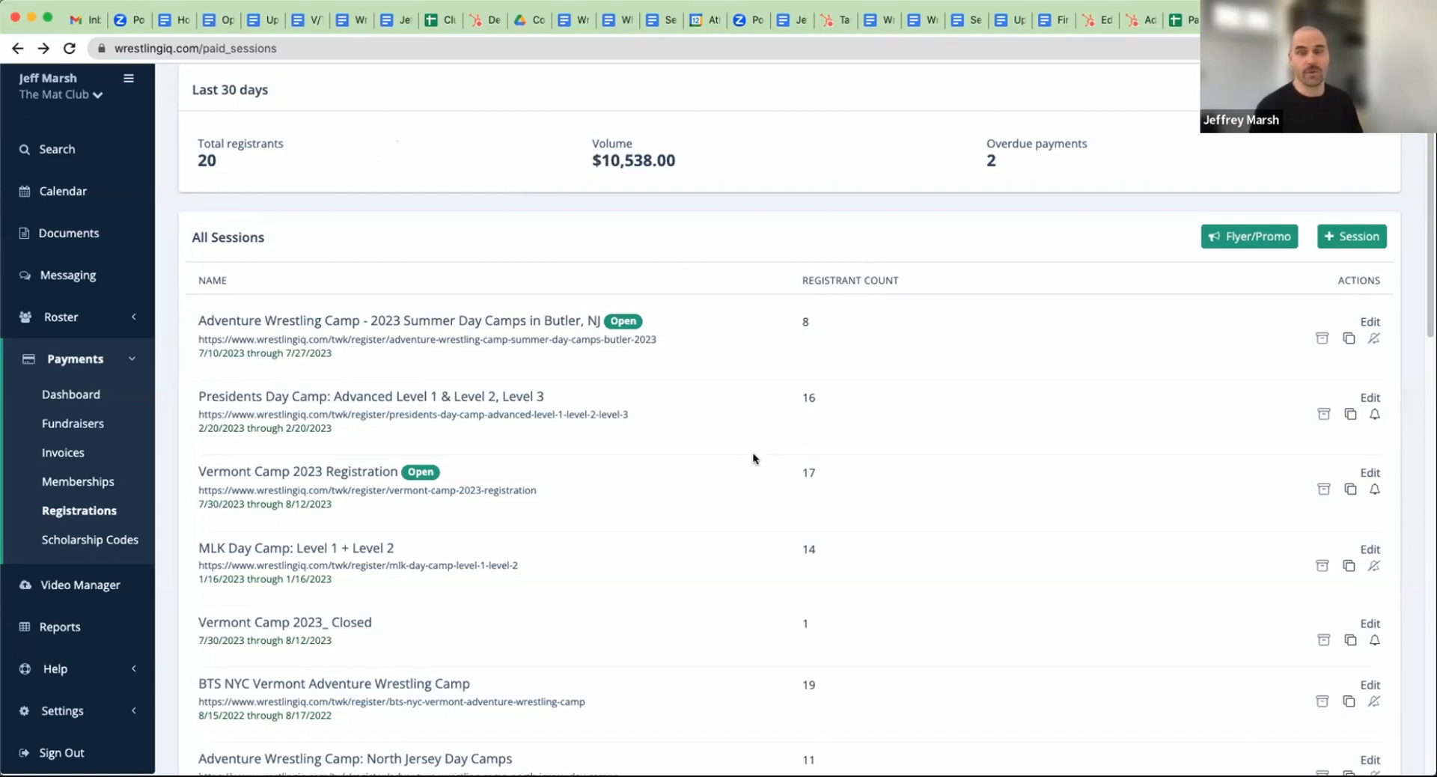
# Open the Vermont Camp 2023 Registration session for editing and examine its welcome email's mention of the handbook, packing list and itinerary
pyautogui.scroll(-2, 748, 463)
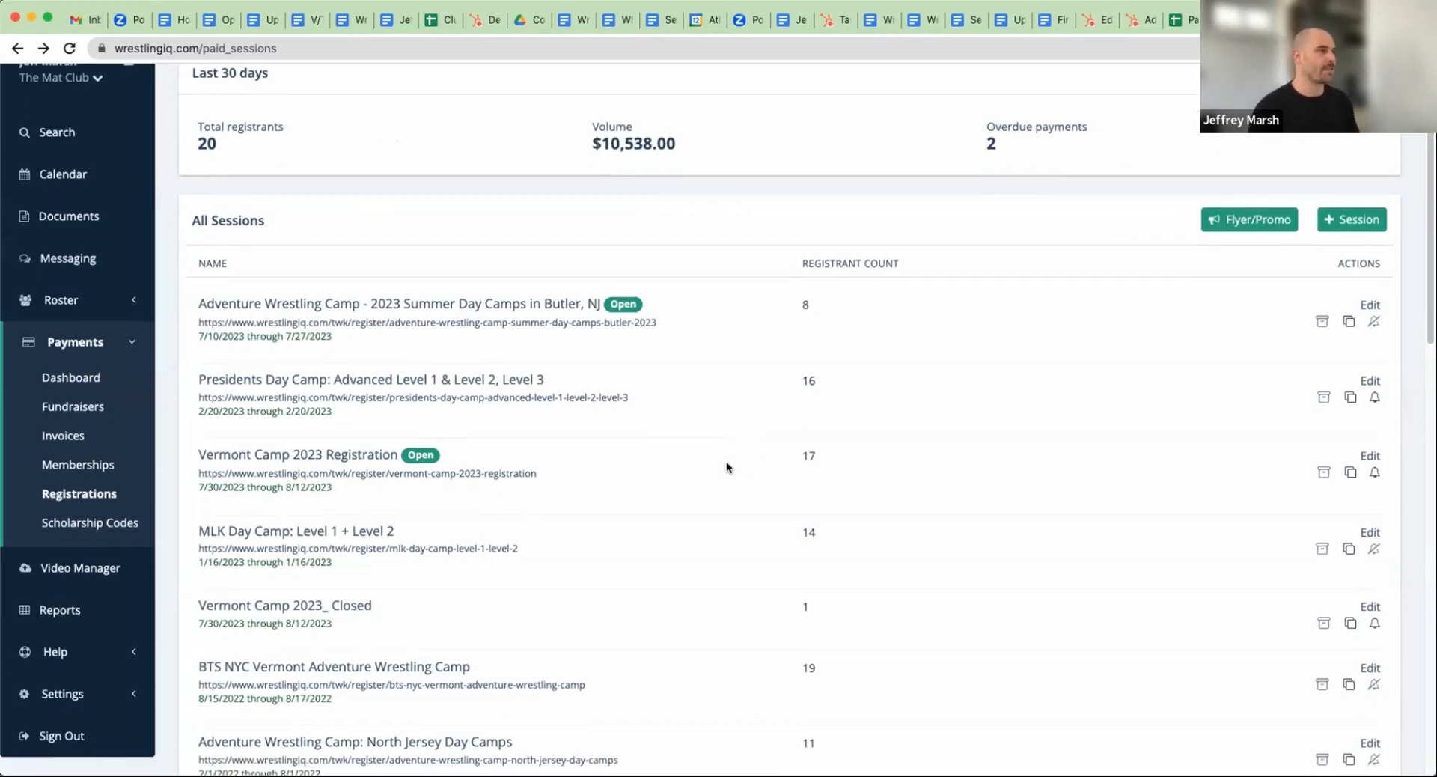
pyautogui.scroll(-1, 369, 450)
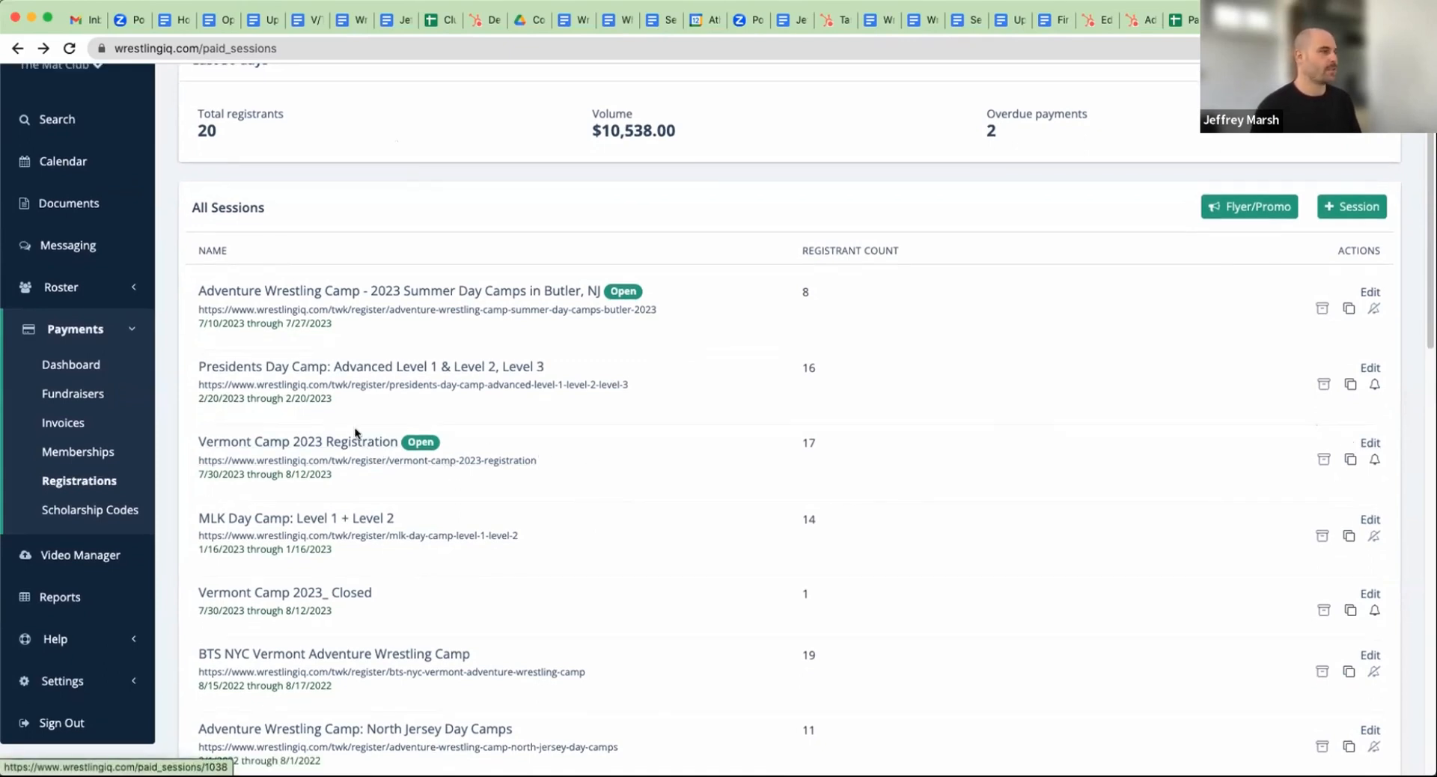
pyautogui.click(1359, 443)
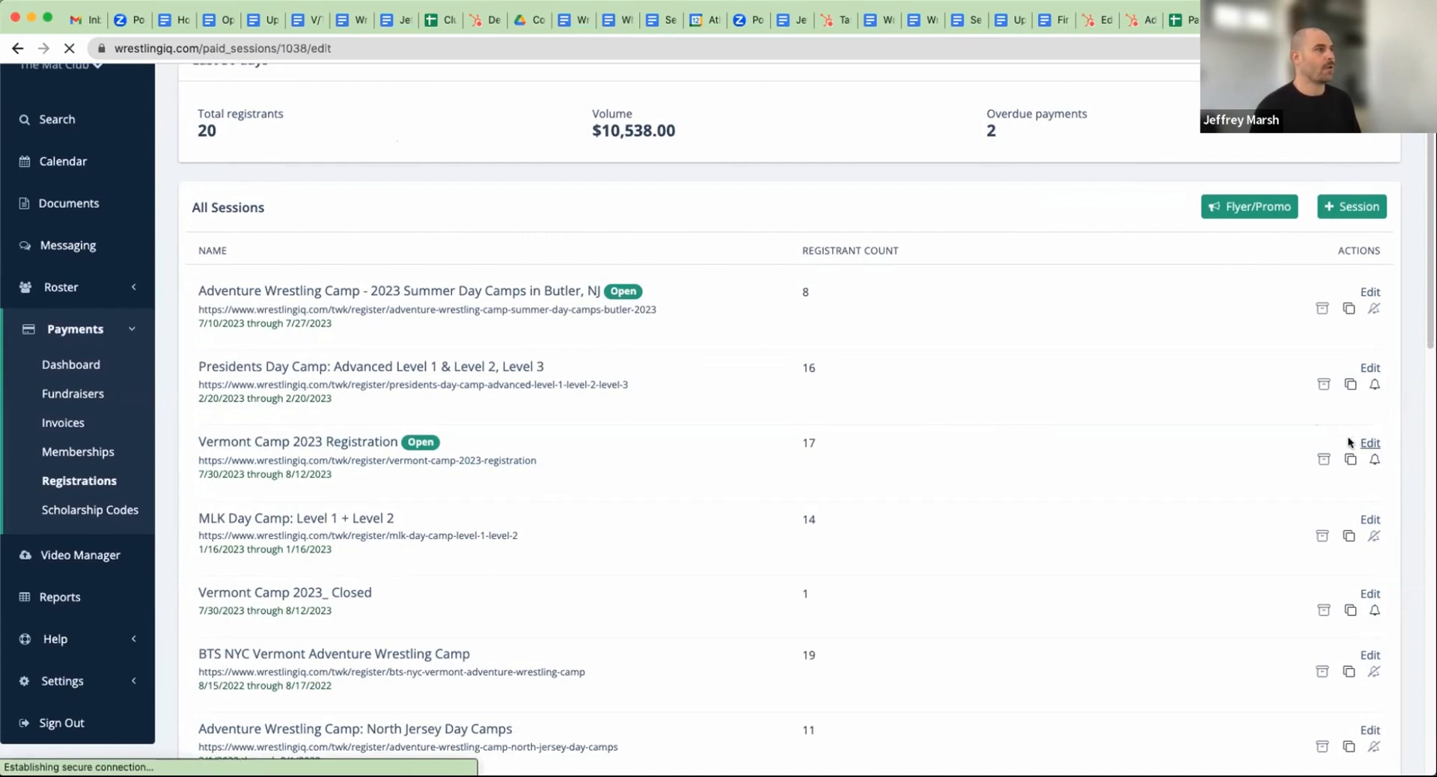
pyautogui.scroll(-6, 901, 397)
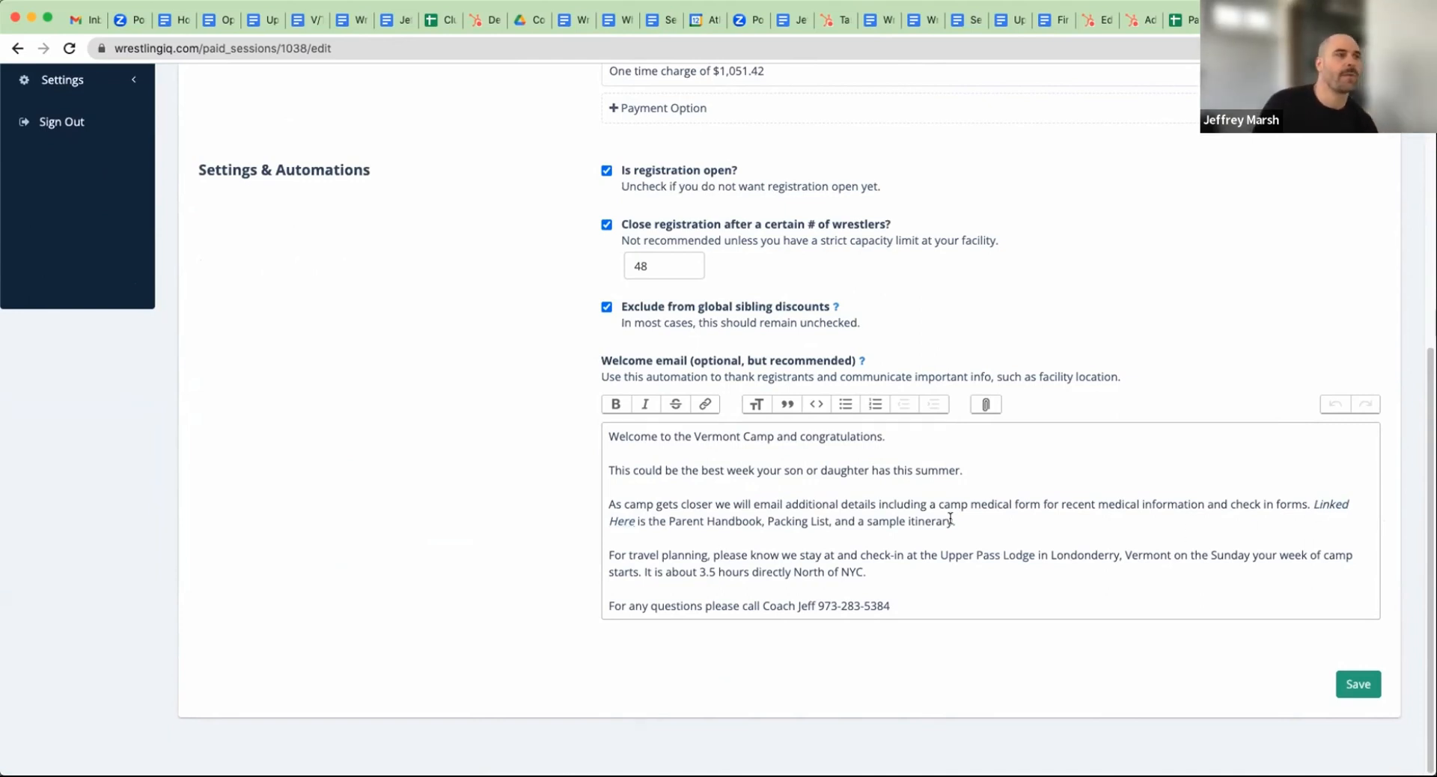
pyautogui.moveTo(952, 521); pyautogui.dragTo(671, 516)
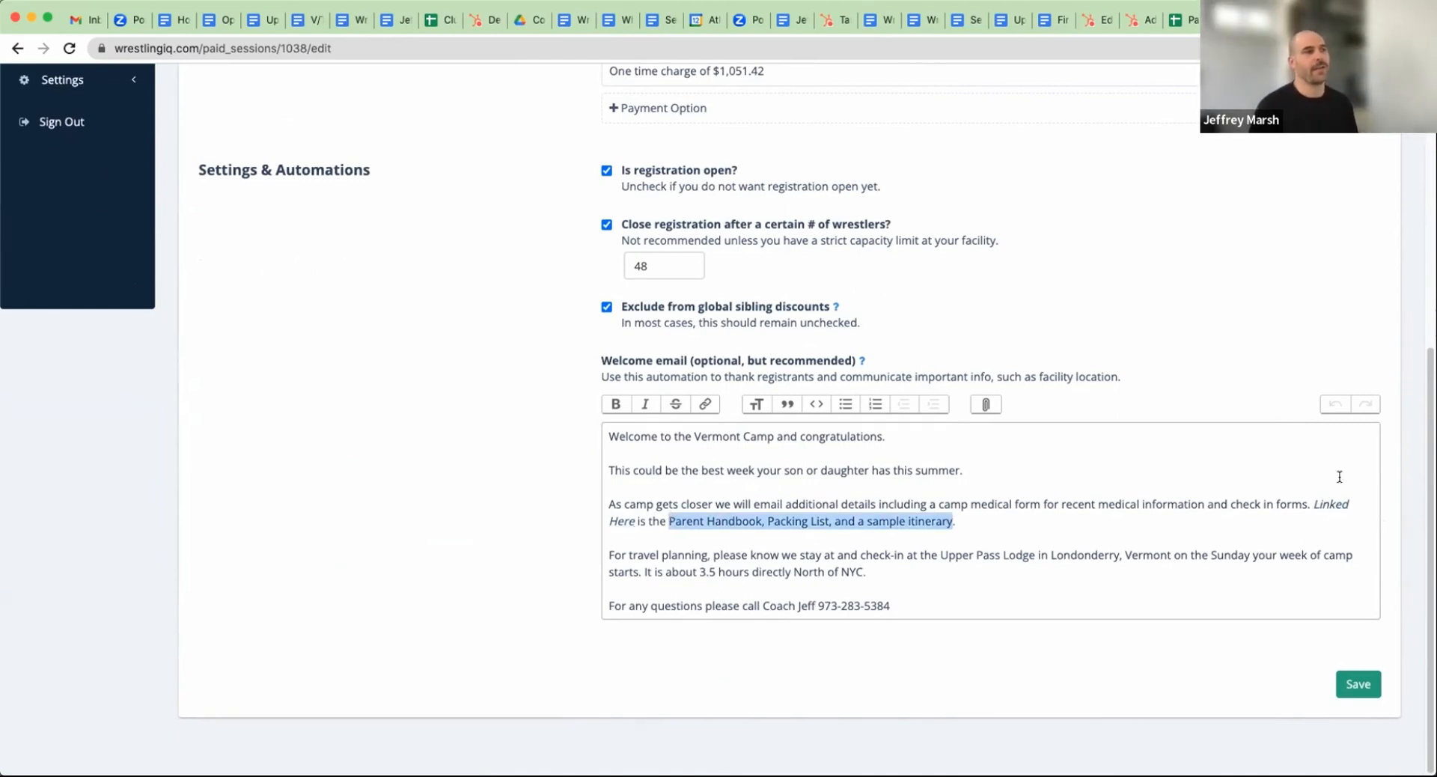
# Open the "Linked Here" document from the Vermont welcome email in a new tab
pyautogui.click(1331, 504)
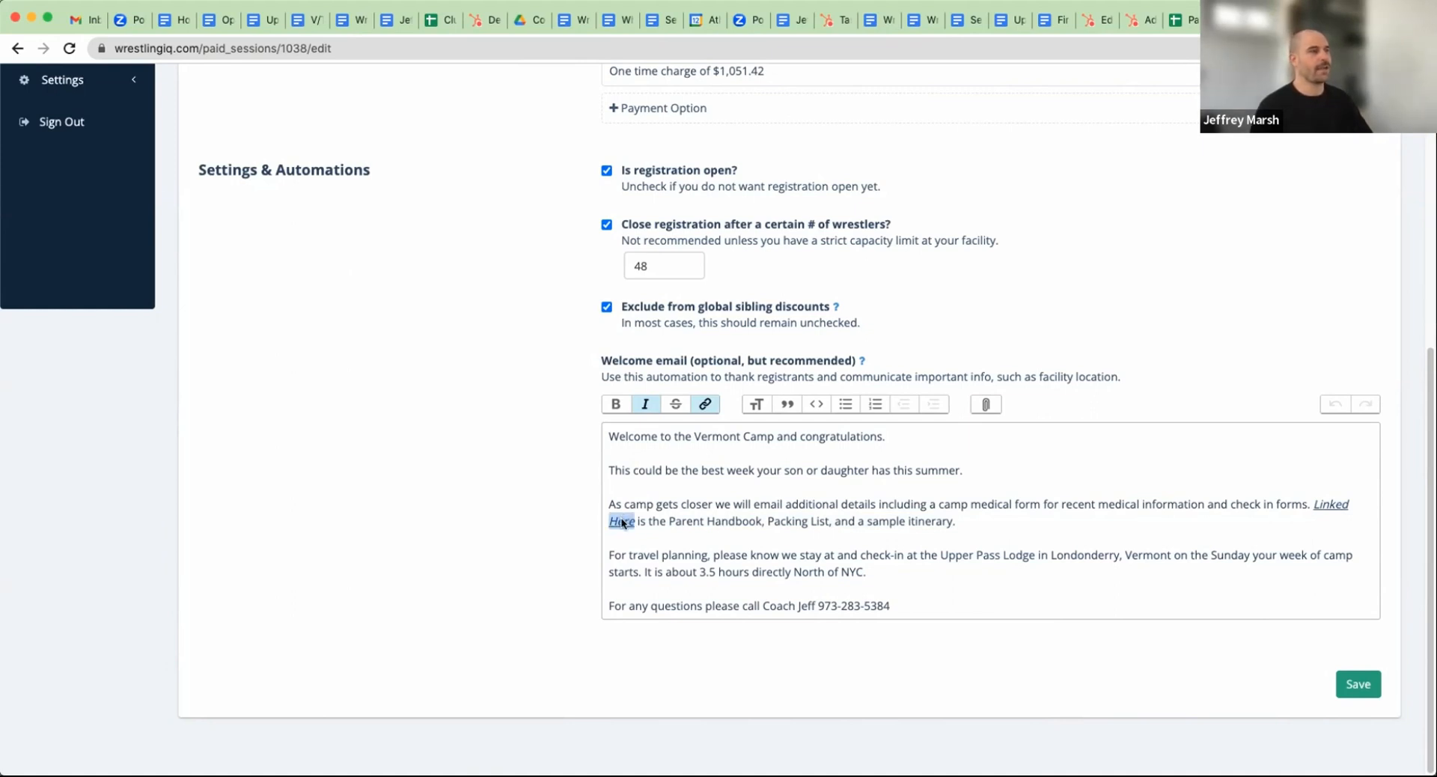
pyautogui.rightClick(1330, 507)
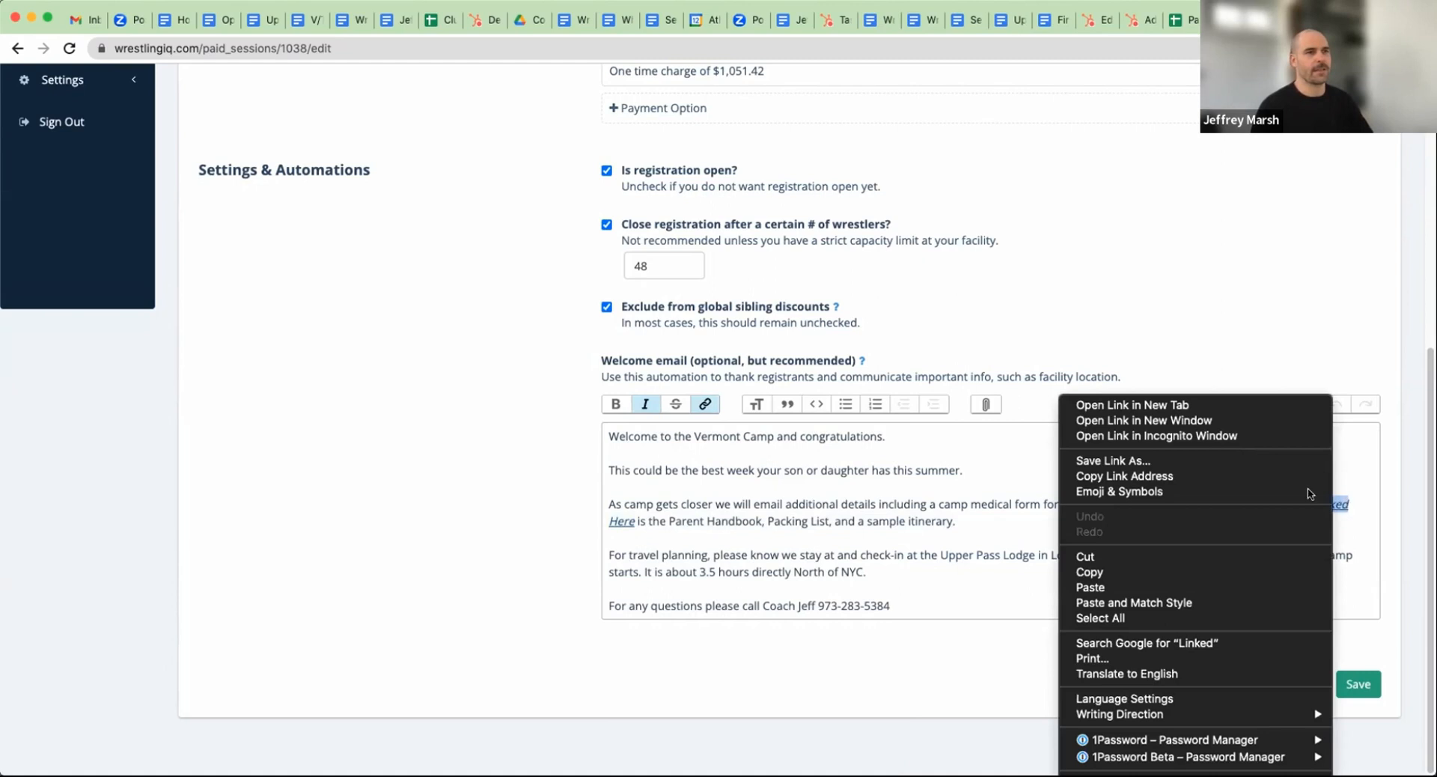
pyautogui.click(1213, 404)
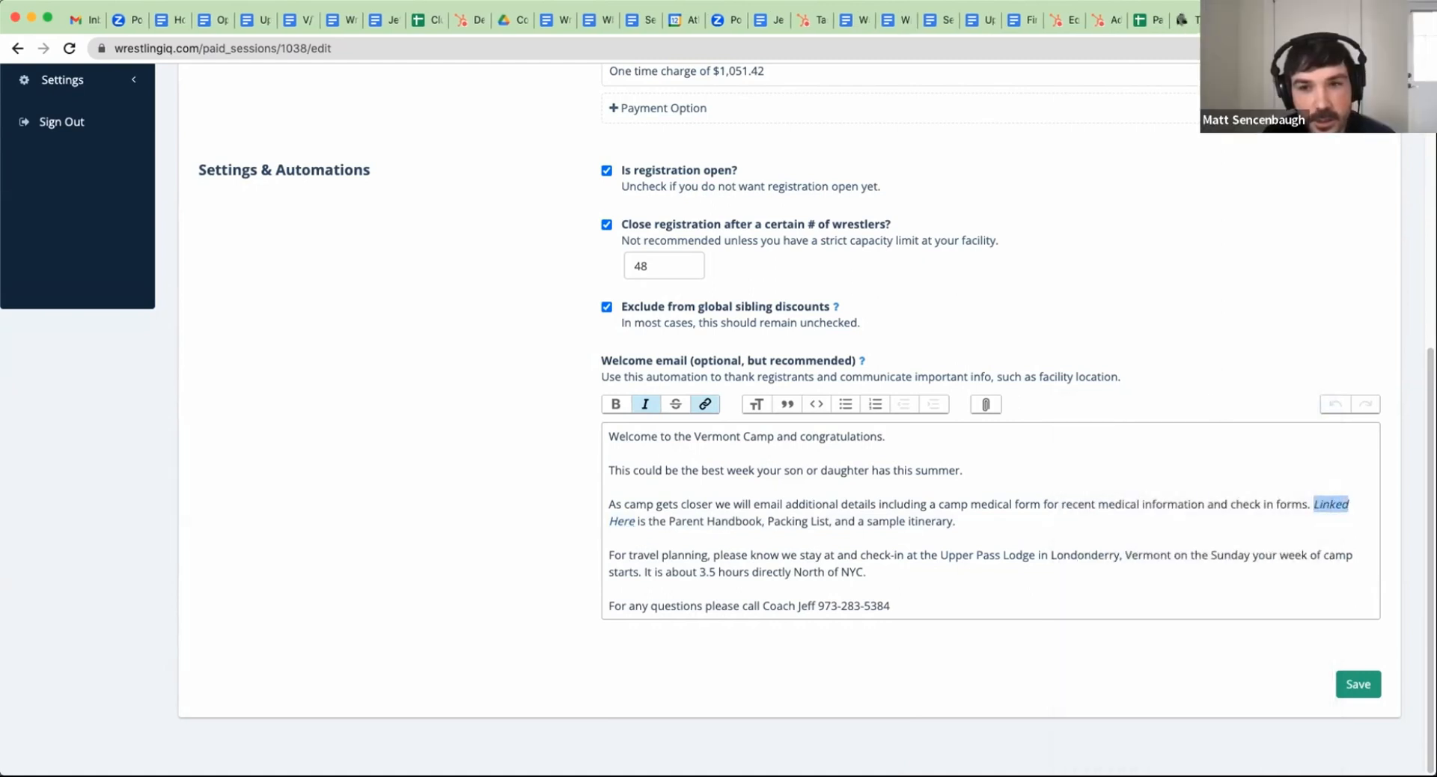
pyautogui.click(1299, 20)
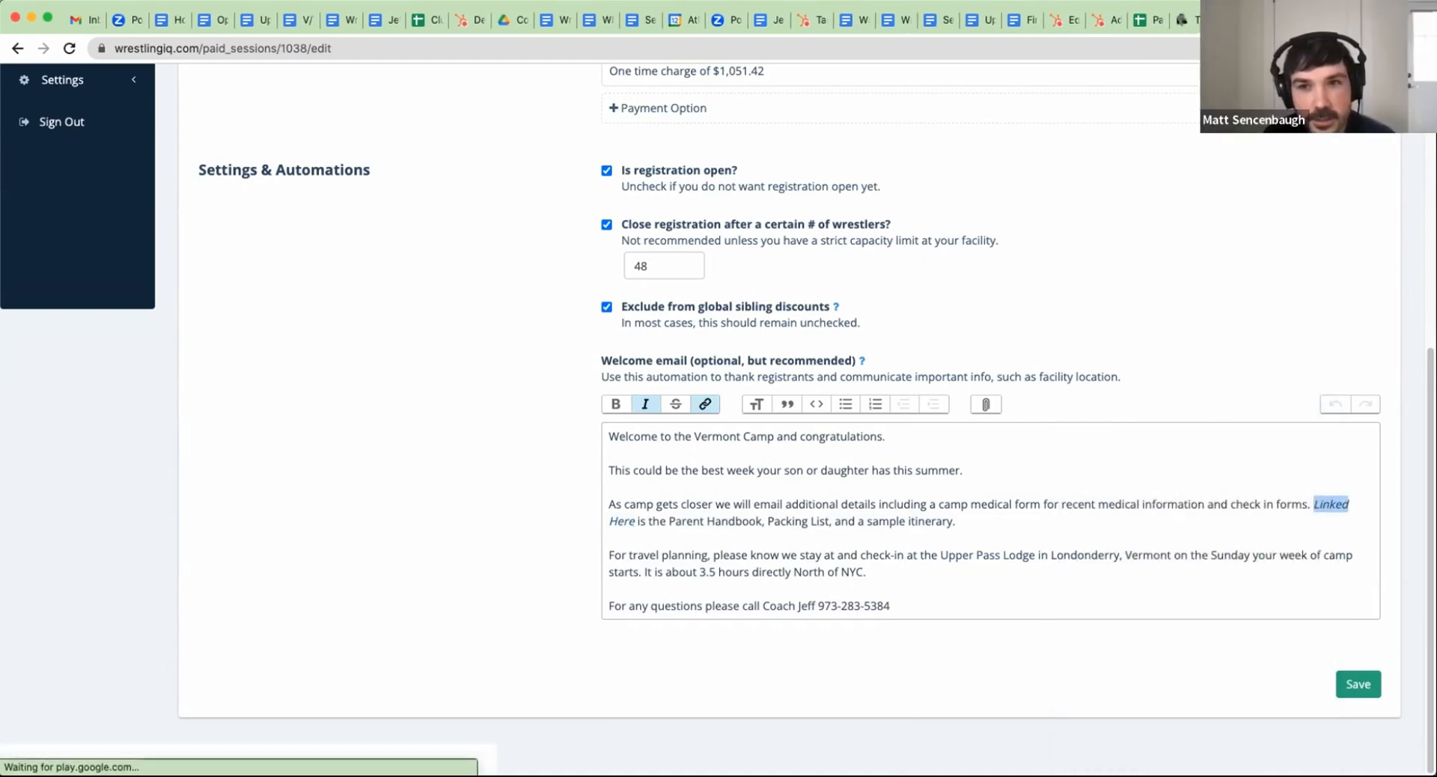
# Read through the Parent Handbook PDF, including camp dates, lodging, health policies, packing list and sample itinerary
pyautogui.scroll(-1, 797, 445)
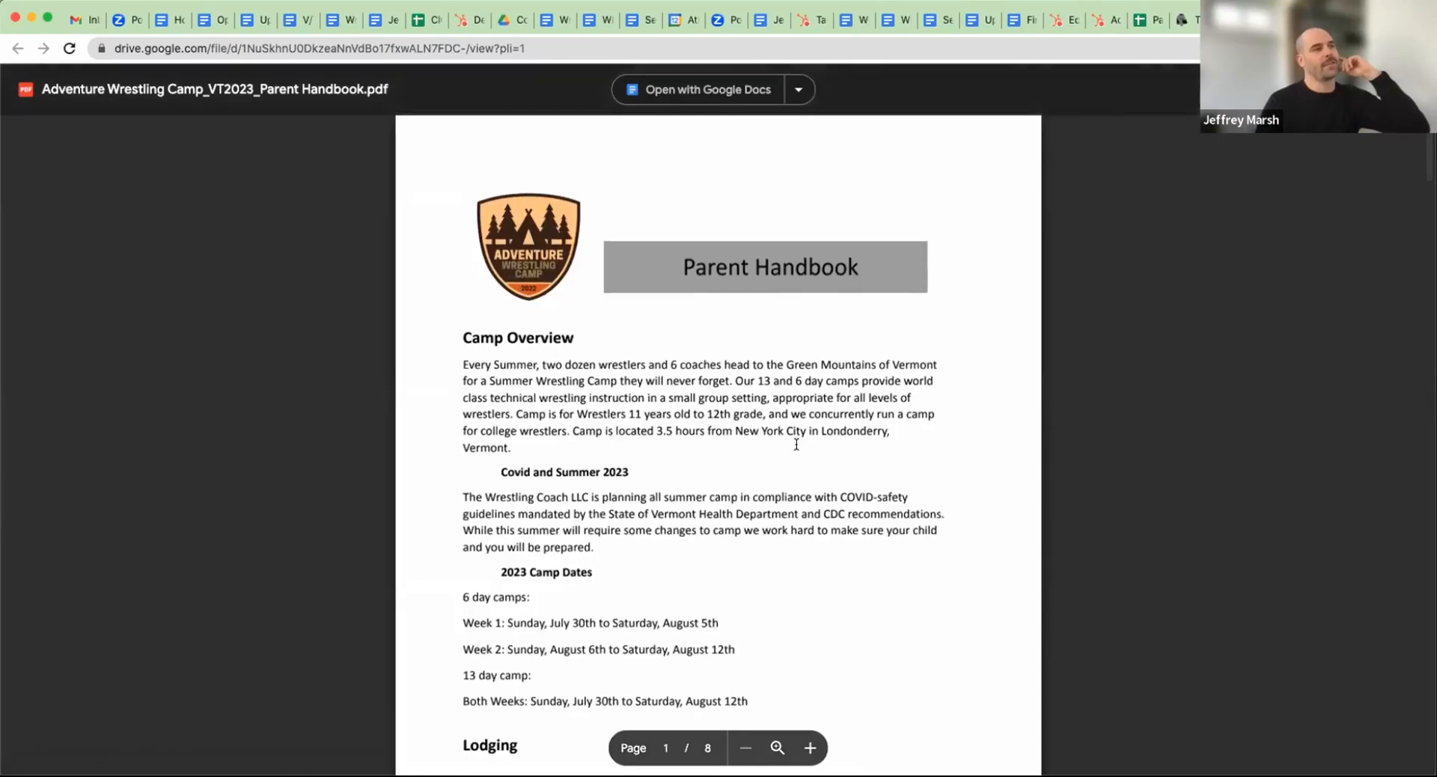
pyautogui.scroll(-1, 796, 444)
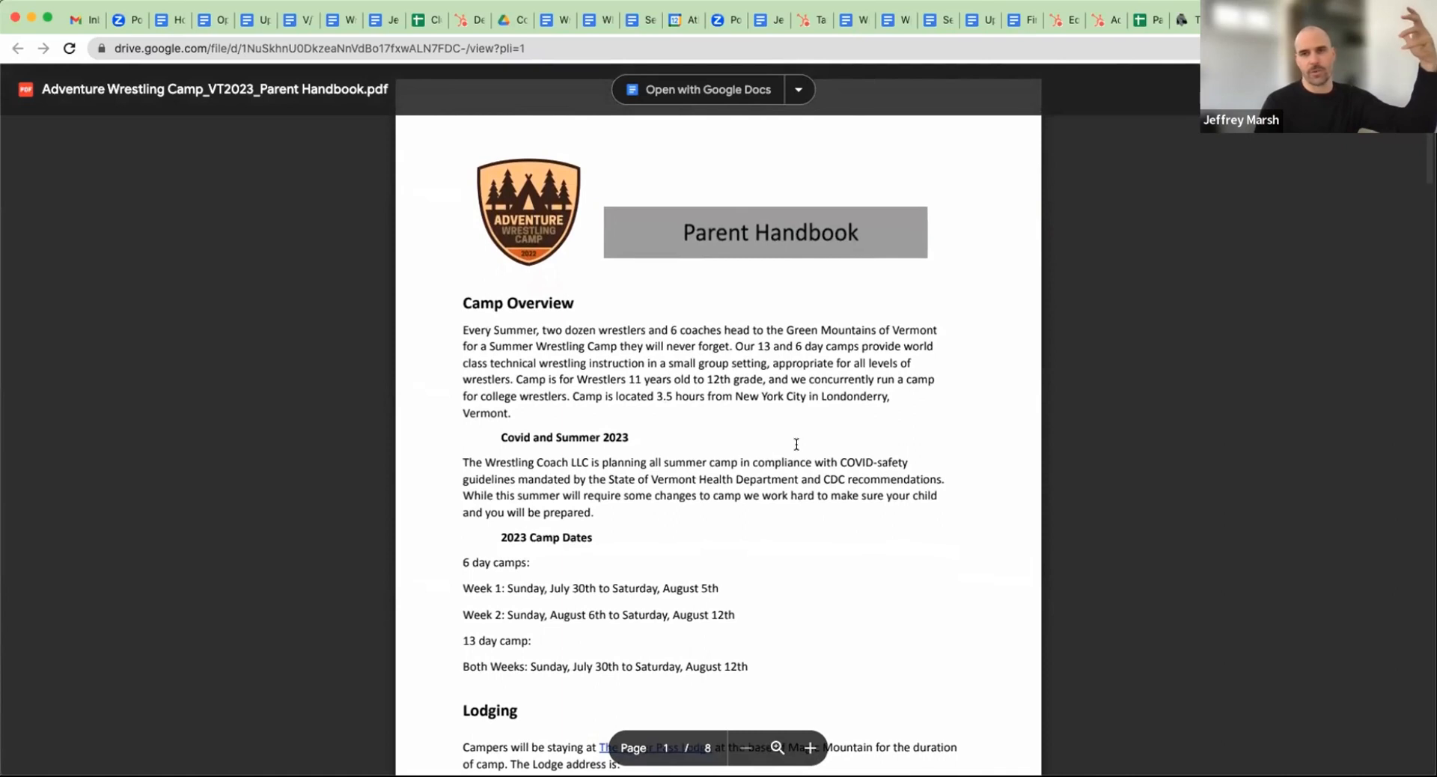
pyautogui.scroll(-1, 796, 445)
pyautogui.scroll(-10, 796, 444)
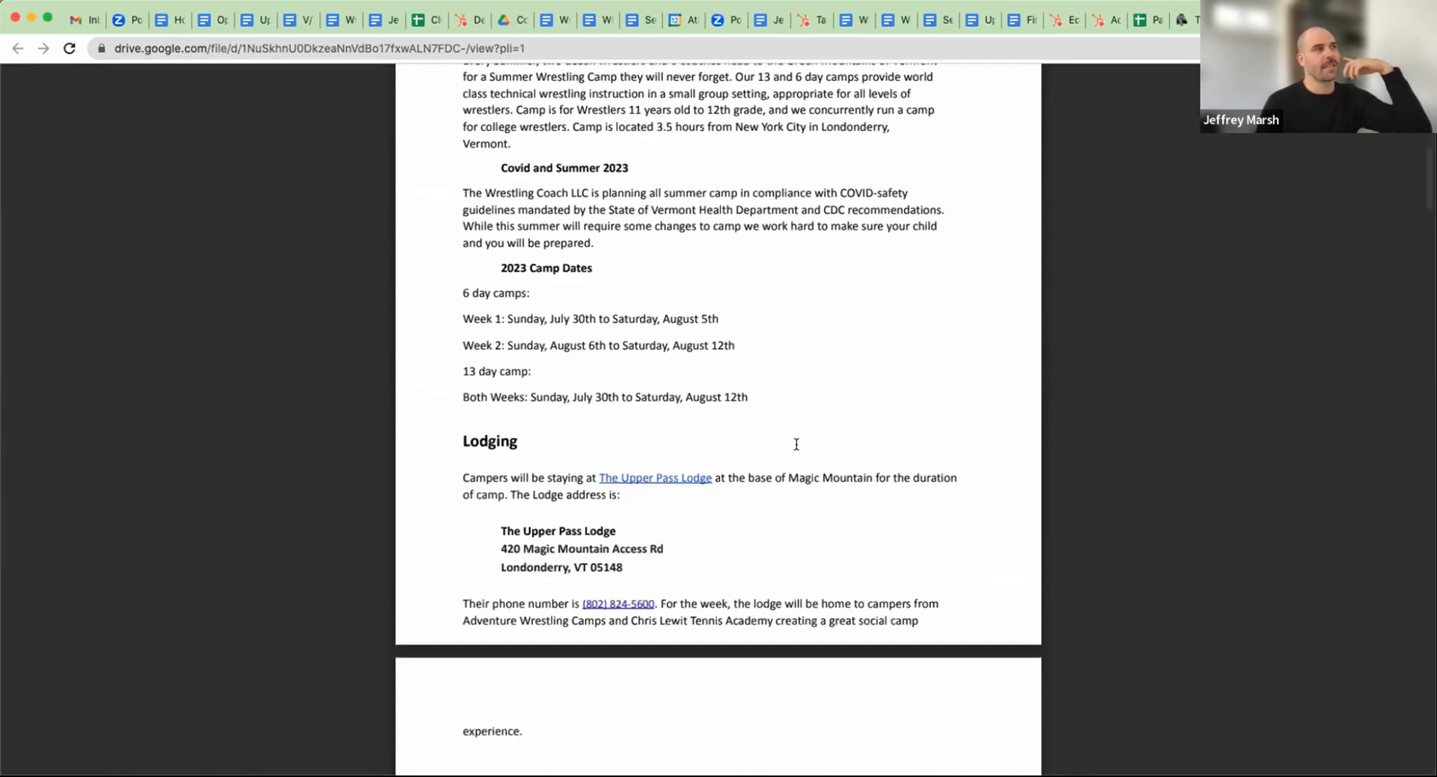
pyautogui.scroll(-8, 796, 444)
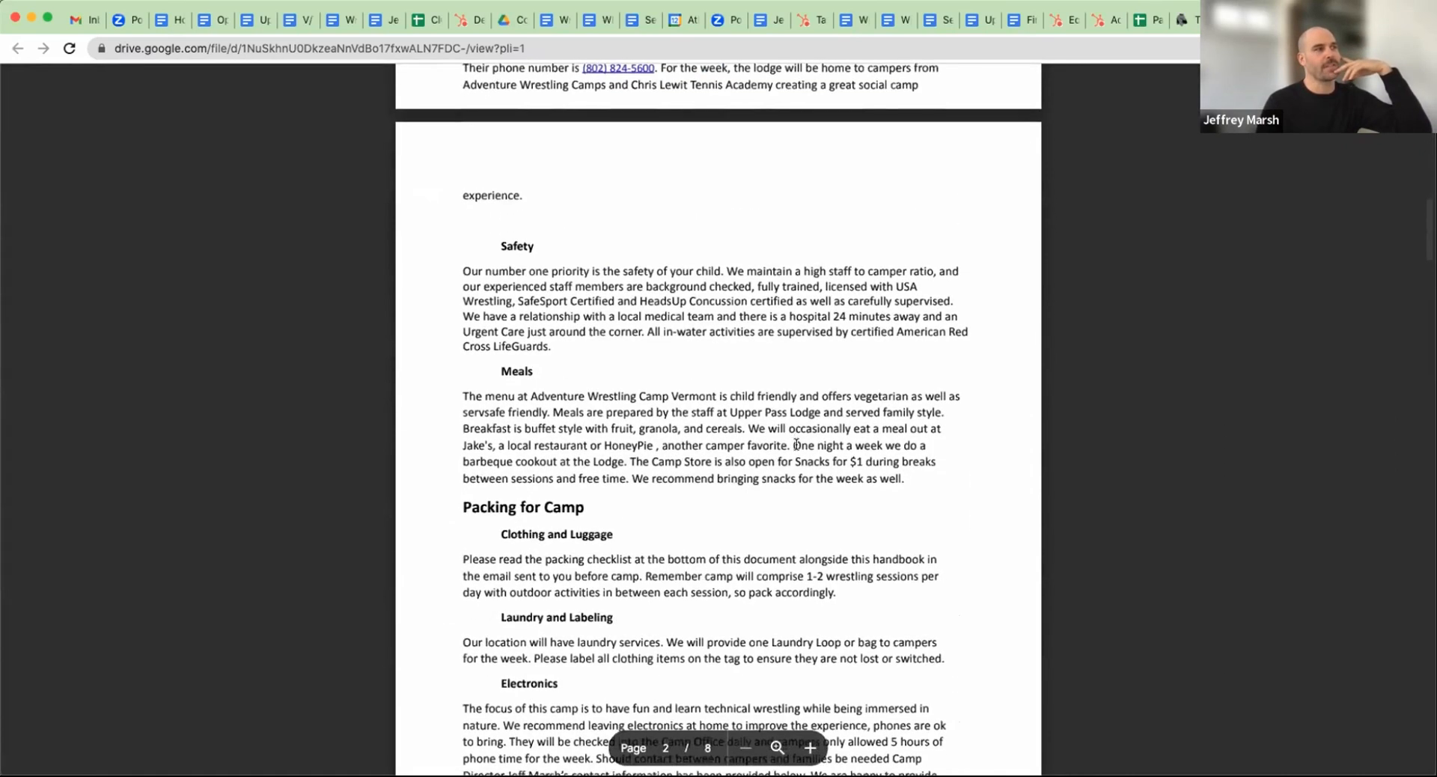
pyautogui.scroll(-12, 796, 445)
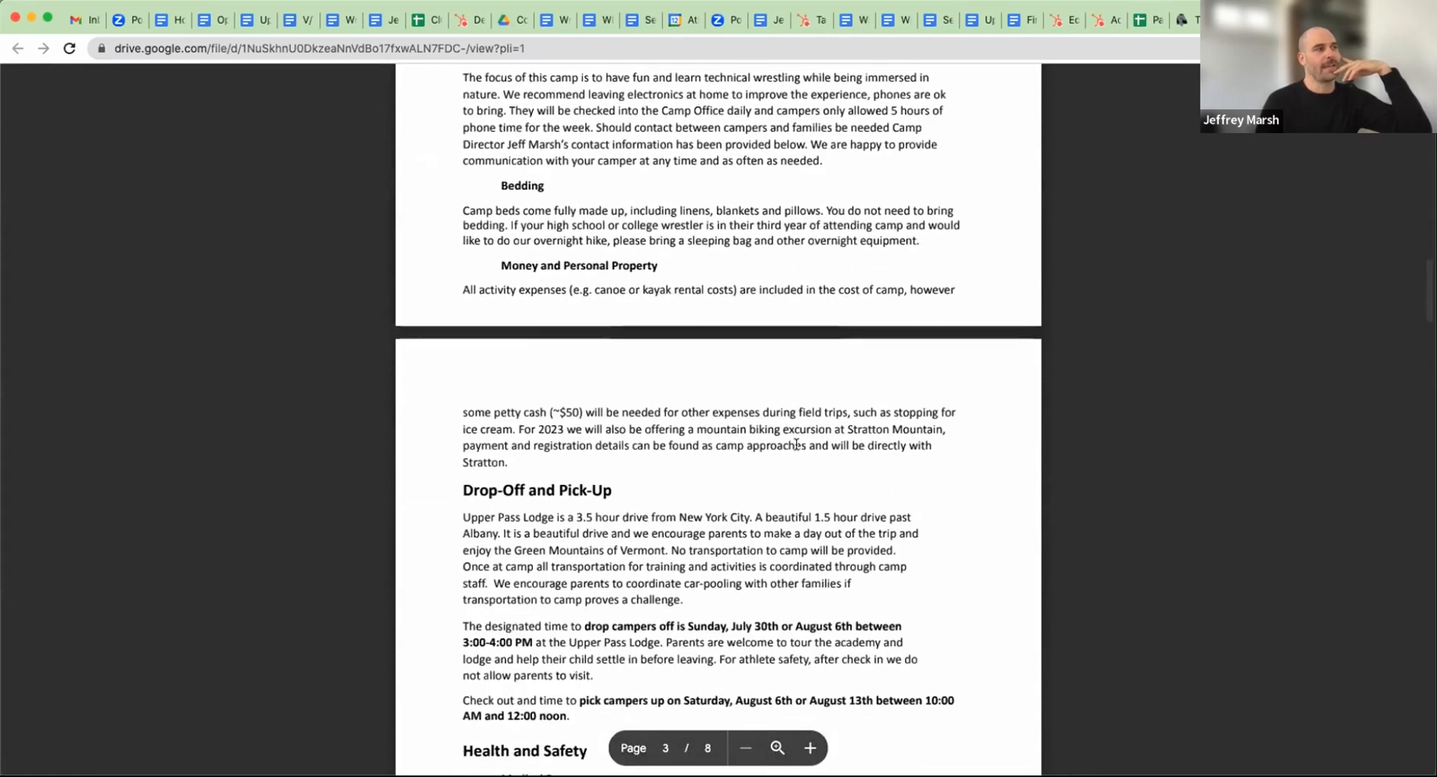
pyautogui.scroll(-10, 796, 444)
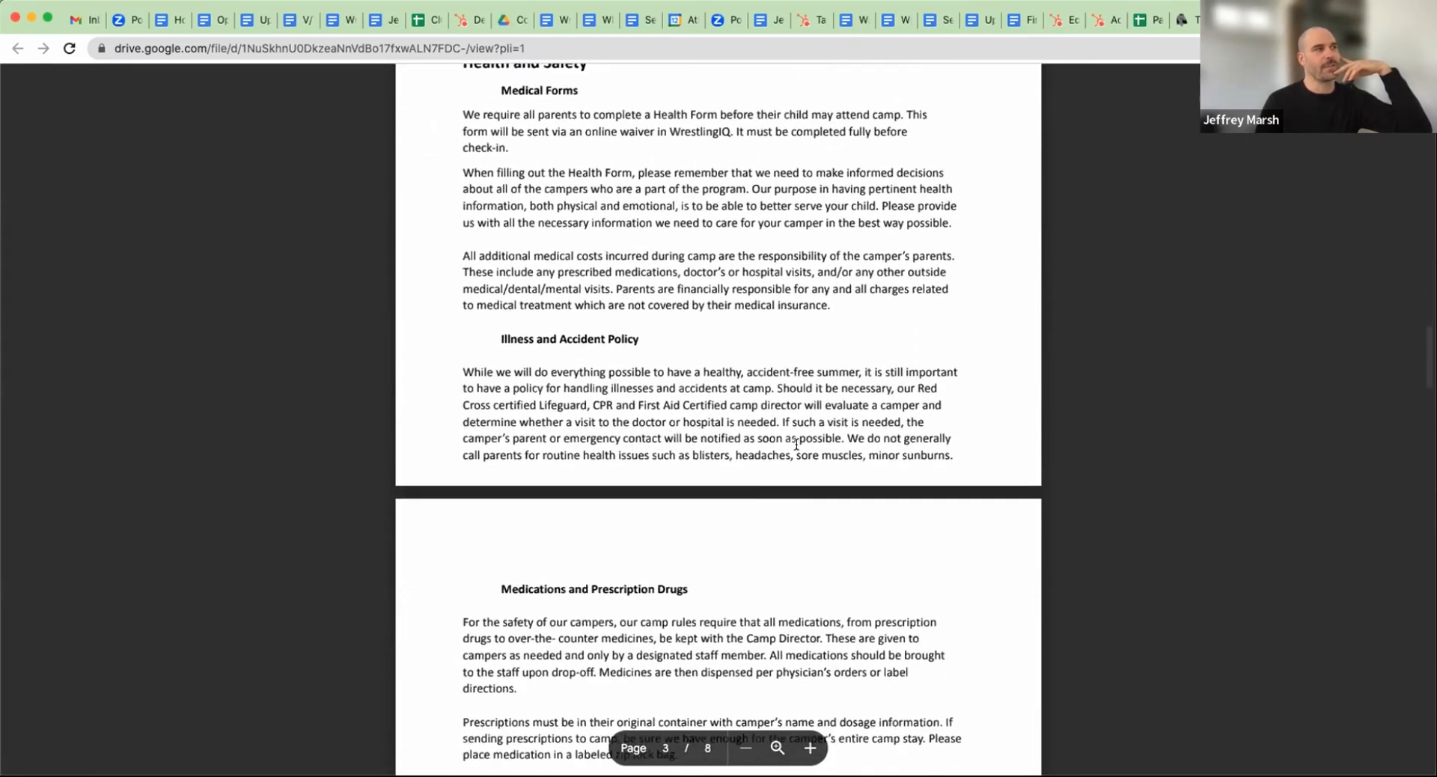
pyautogui.scroll(-2, 796, 444)
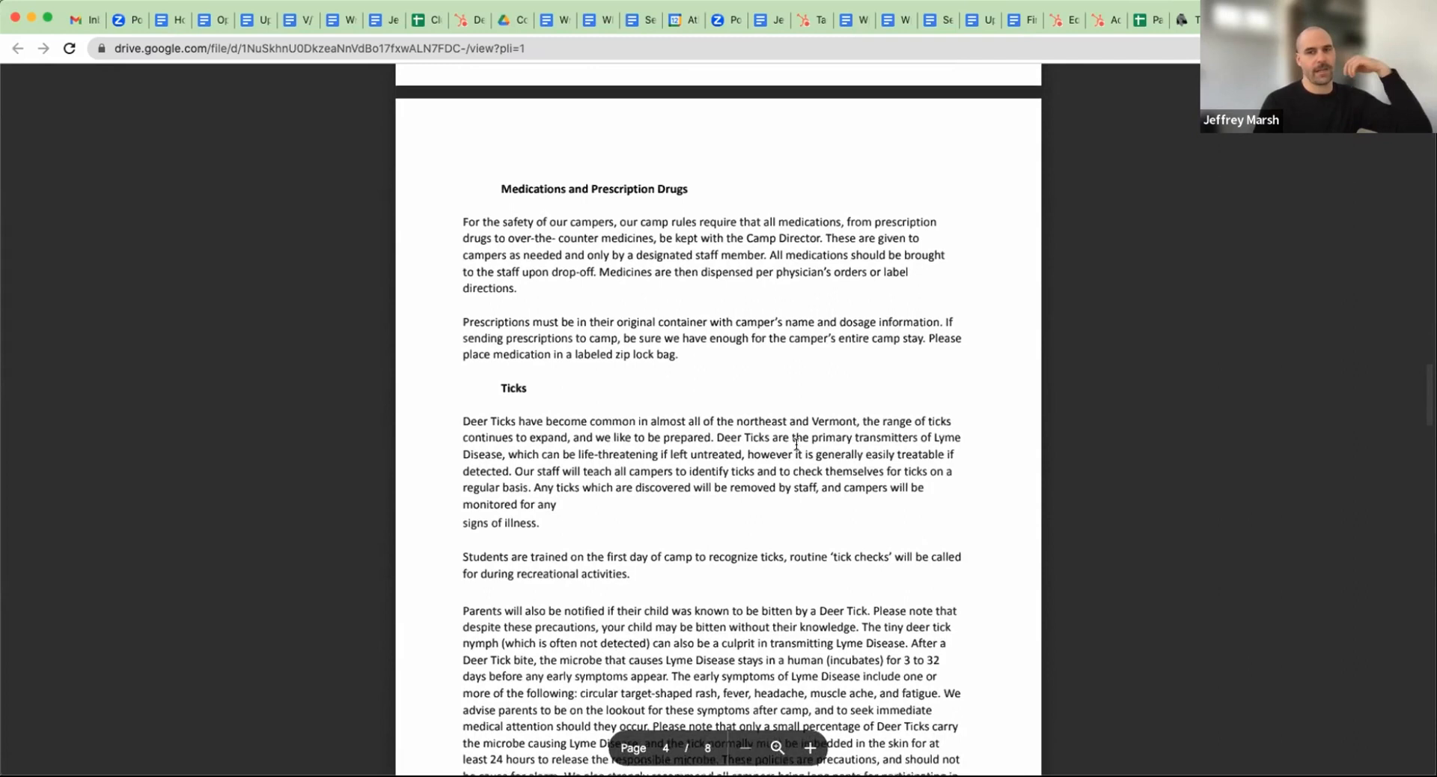
pyautogui.scroll(-6, 804, 424)
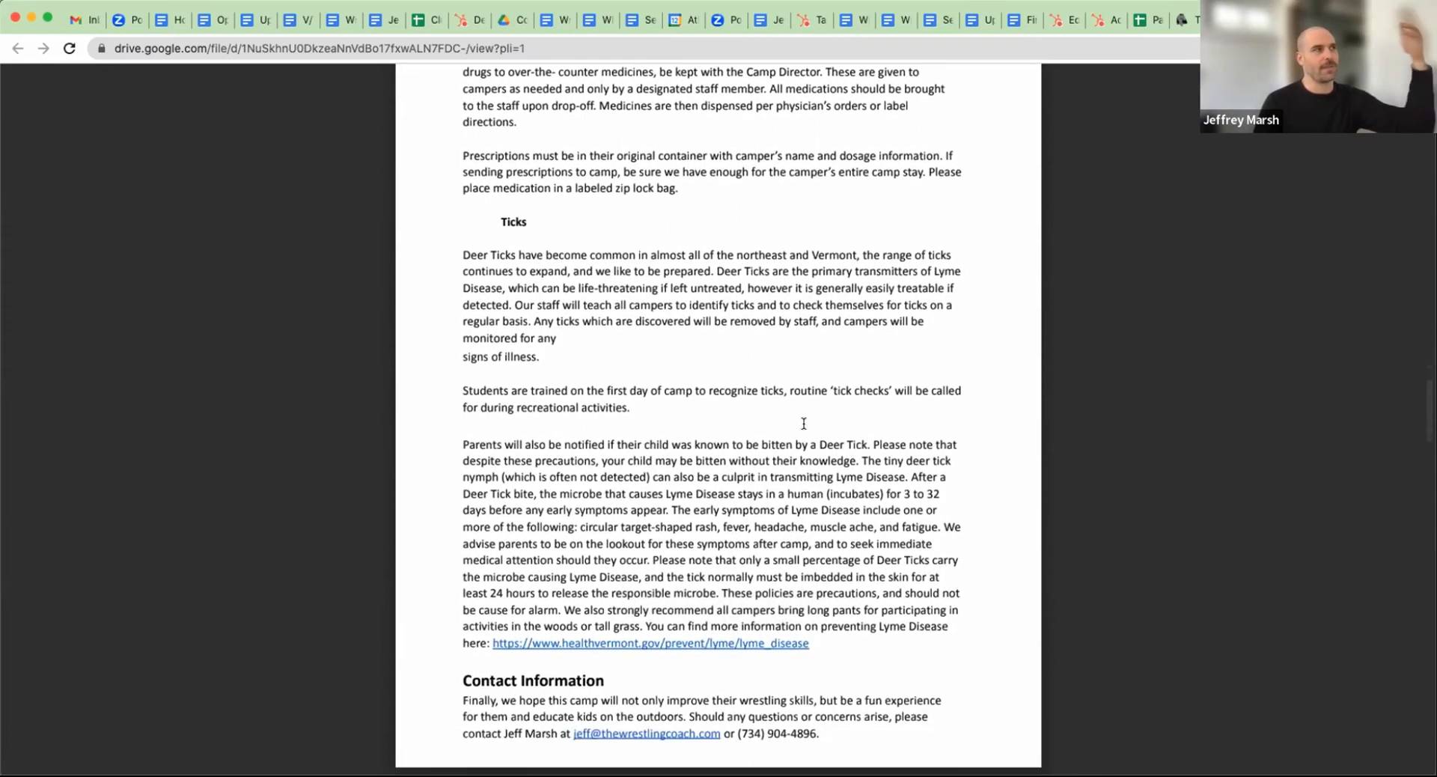
pyautogui.scroll(-4, 804, 425)
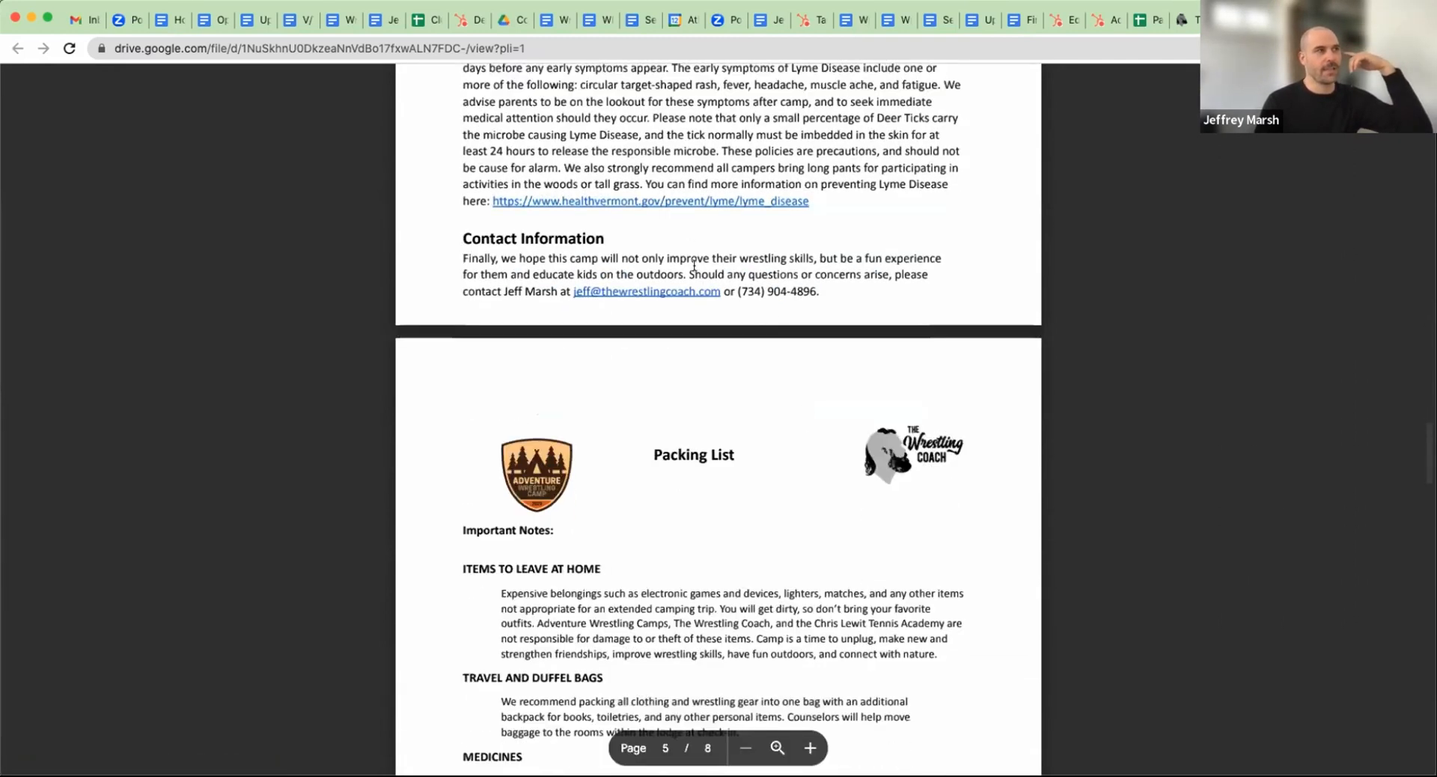
pyautogui.scroll(-8, 796, 464)
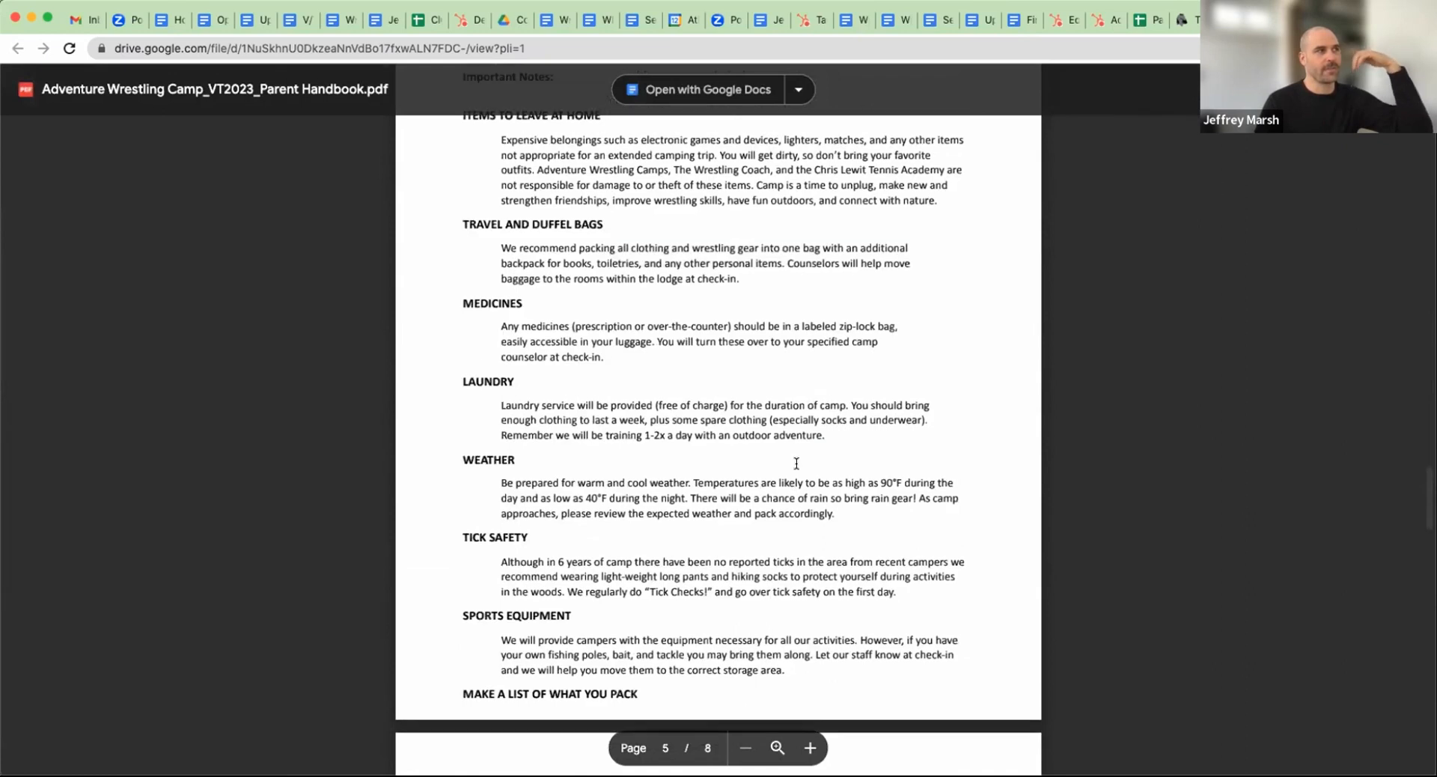
pyautogui.scroll(-15, 796, 463)
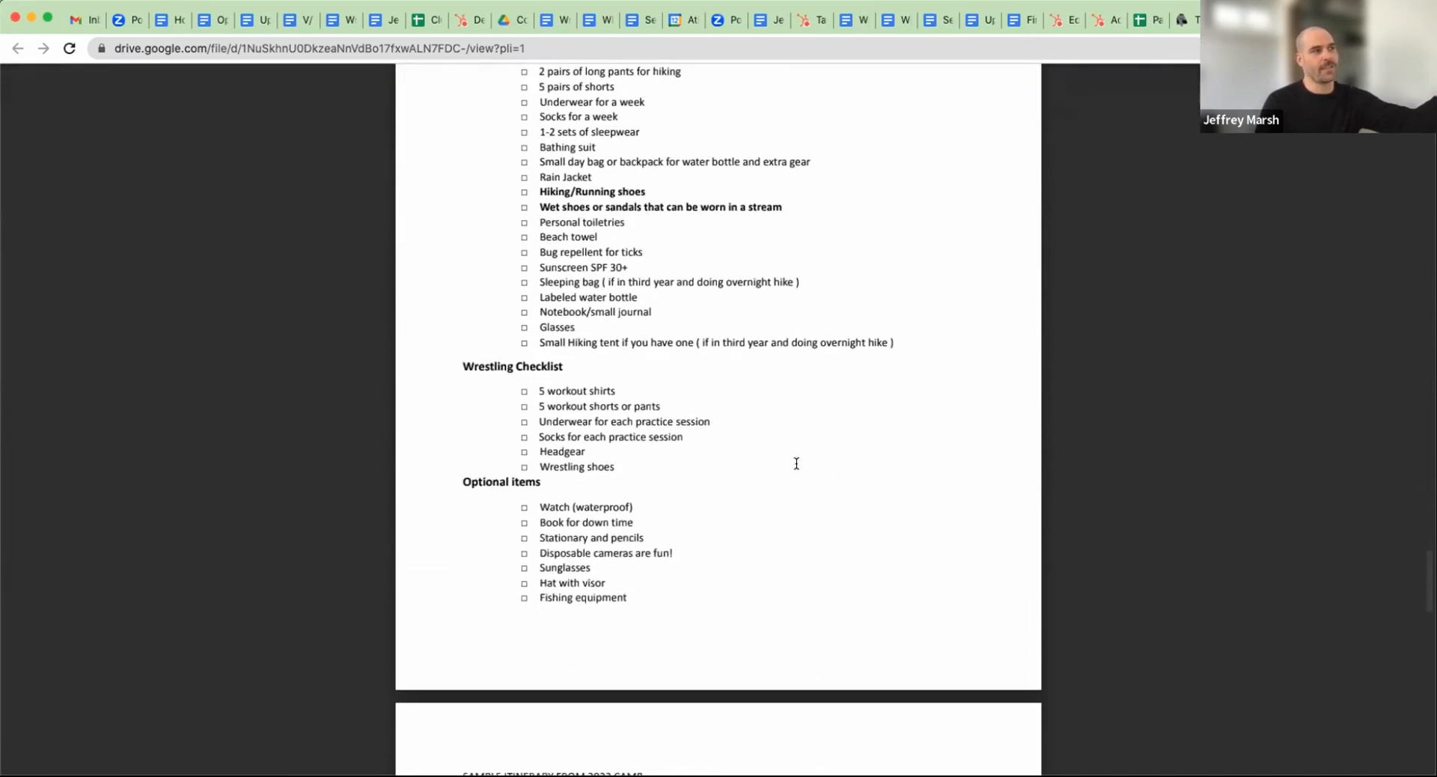
pyautogui.scroll(-16, 796, 463)
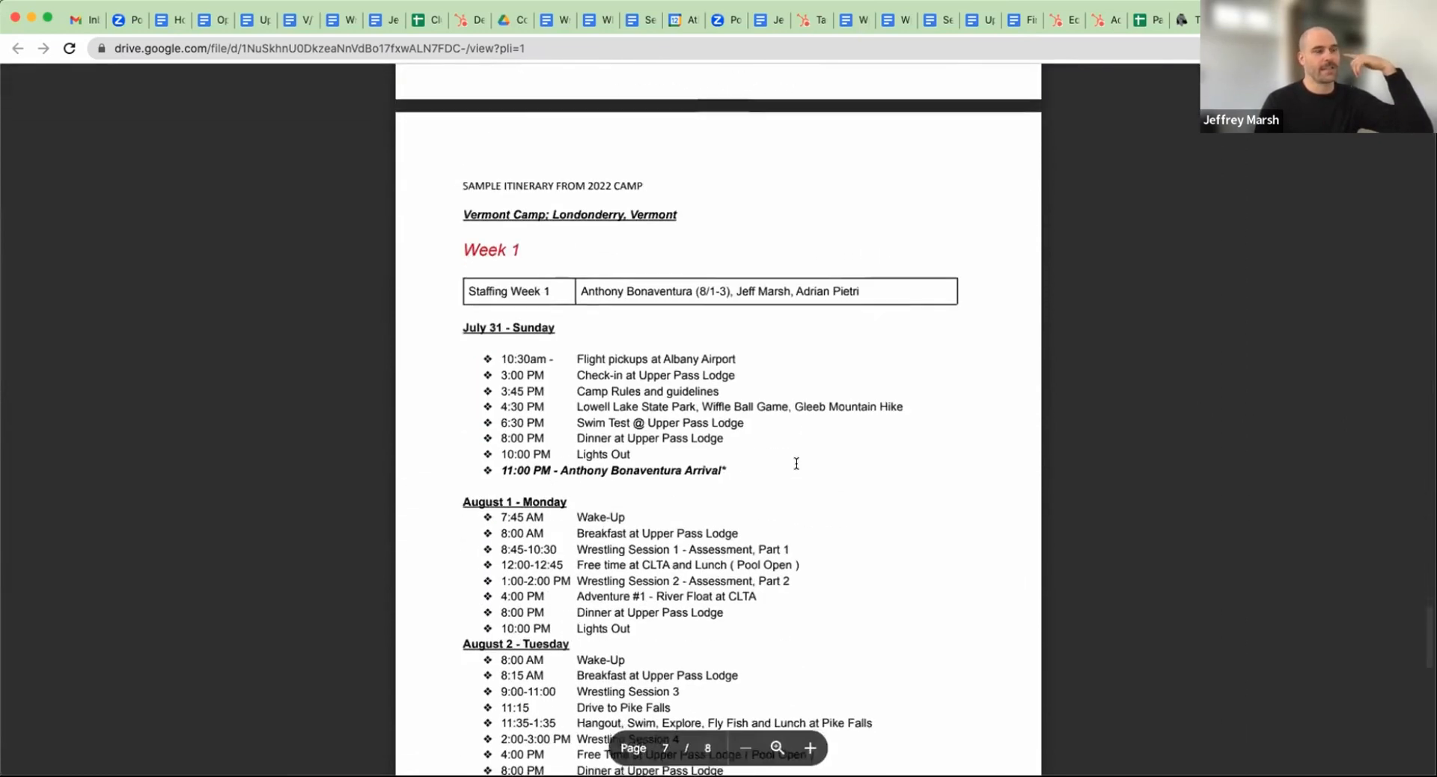
pyautogui.scroll(-2, 796, 463)
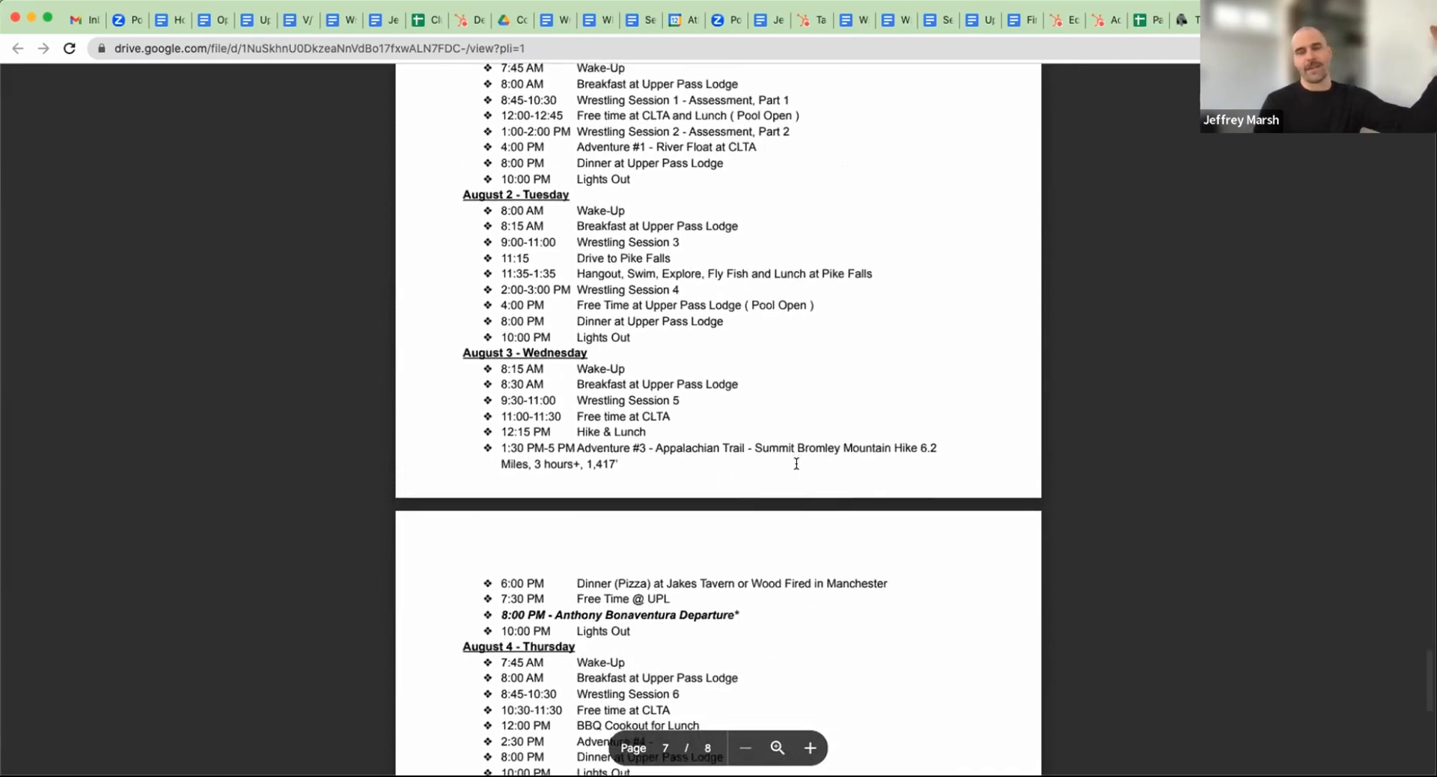
pyautogui.scroll(-10, 797, 463)
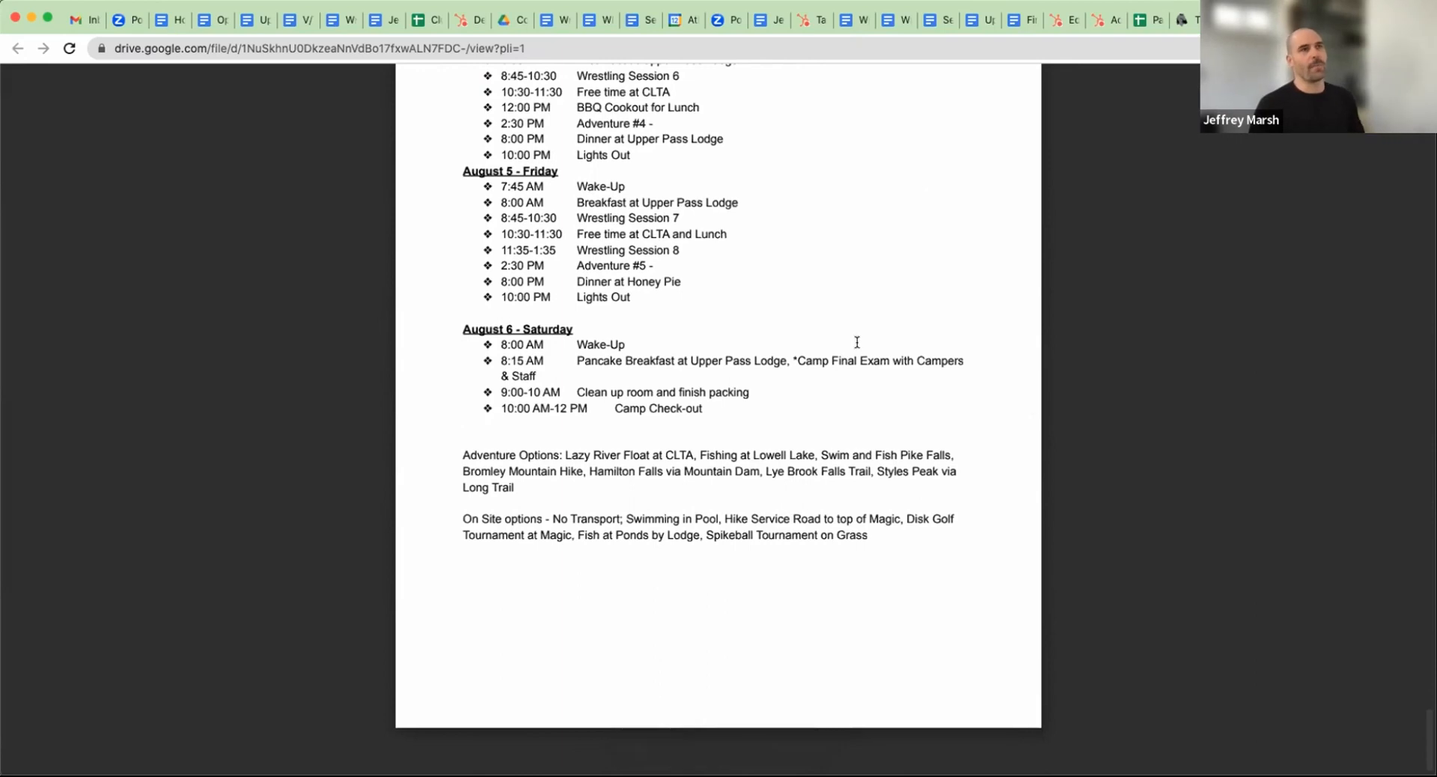
# Return to the Vermont camp session, check the travel-planning and contact details in its welcome email, and save the session
pyautogui.click(1264, 20)
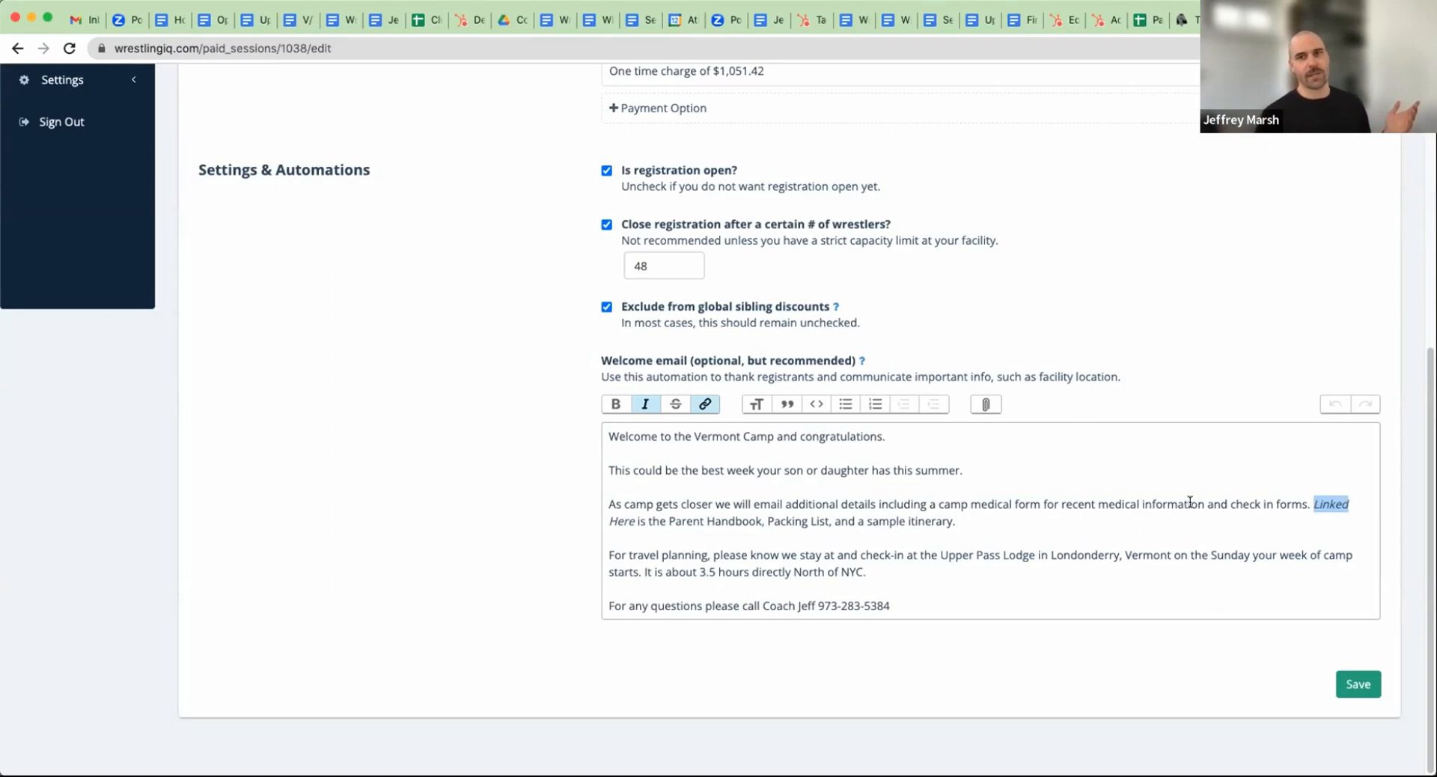
pyautogui.moveTo(914, 565); pyautogui.dragTo(612, 542)
pyautogui.moveTo(908, 606); pyautogui.dragTo(816, 606)
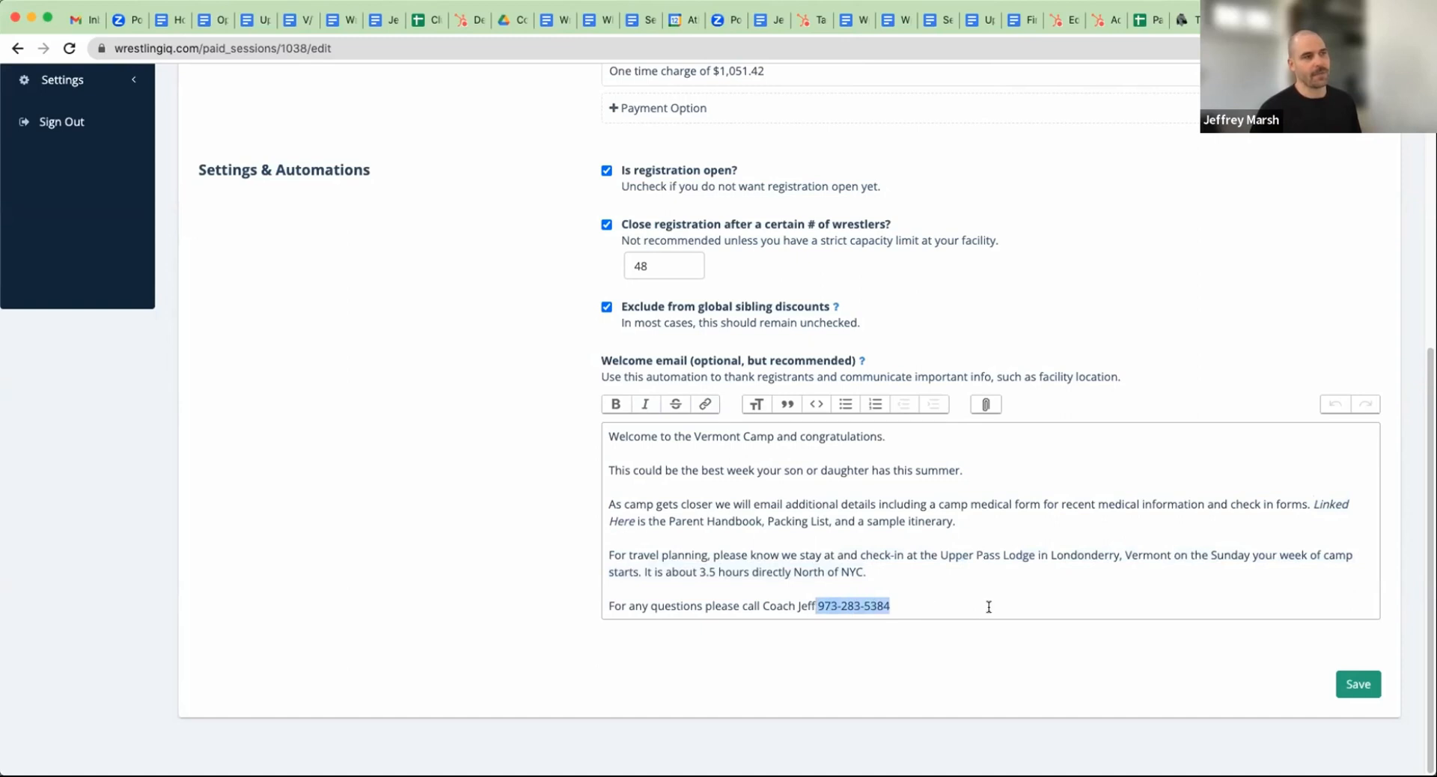
pyautogui.click(1355, 693)
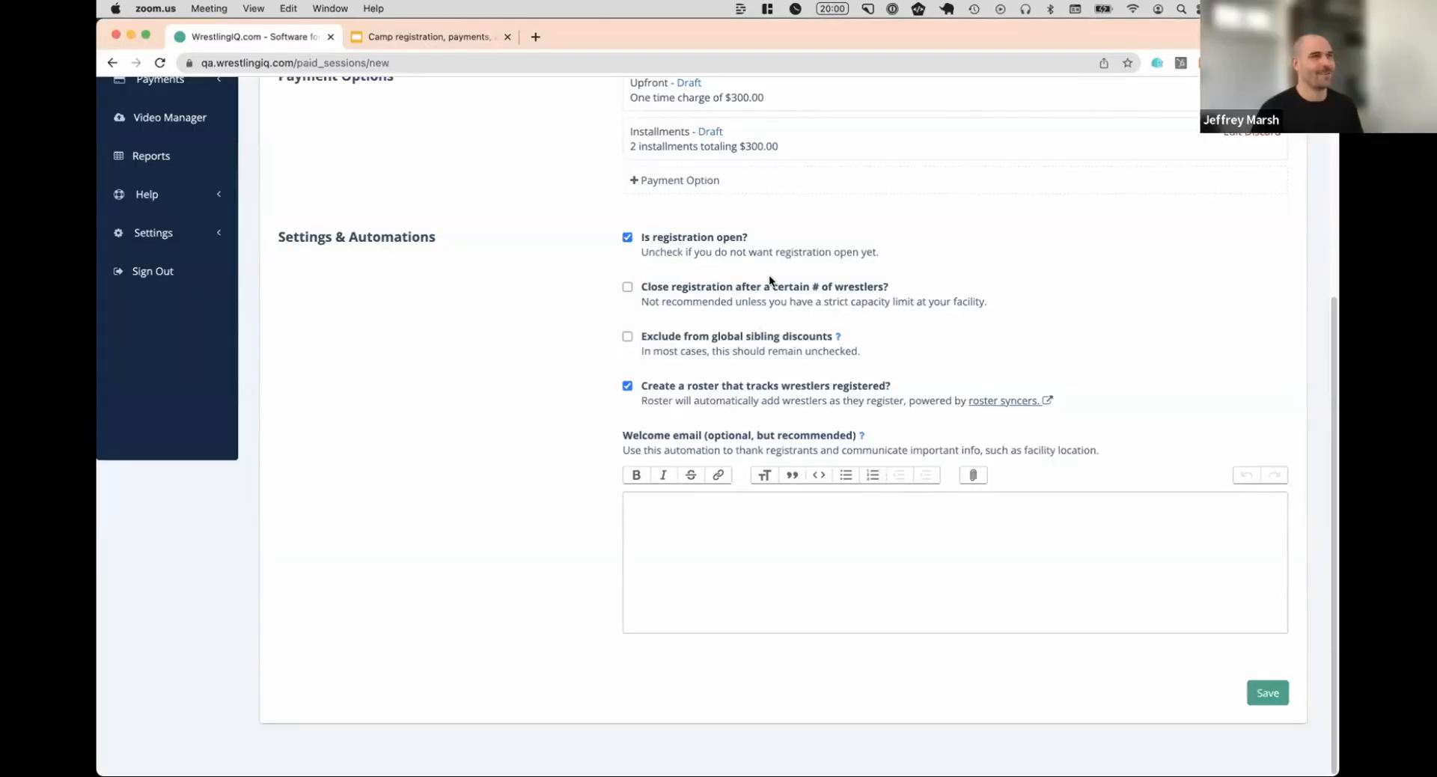
# Save the new 2023 Summer Camp session with registration open and roster tracking enabled
pyautogui.scroll(3, 488, 285)
pyautogui.scroll(-3, 488, 281)
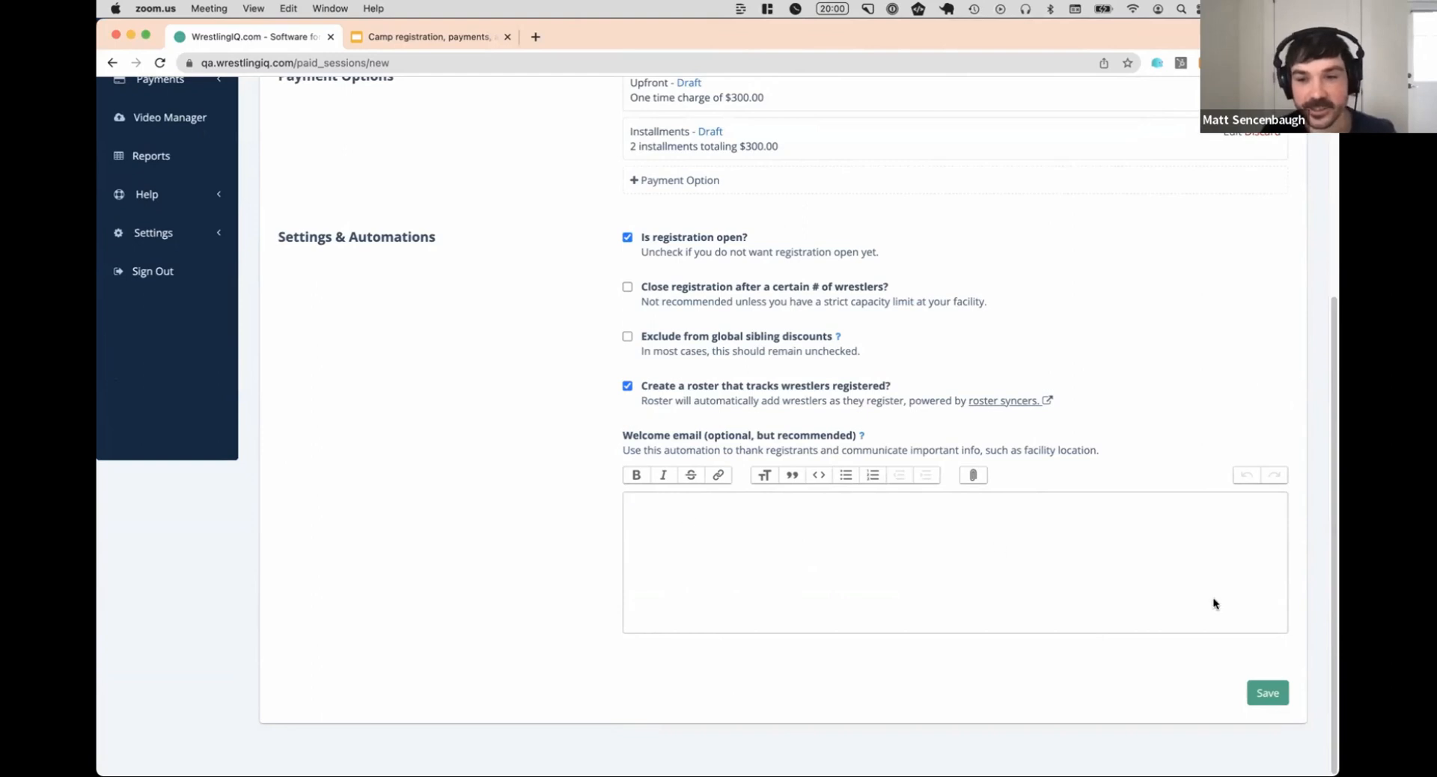
pyautogui.click(1265, 690)
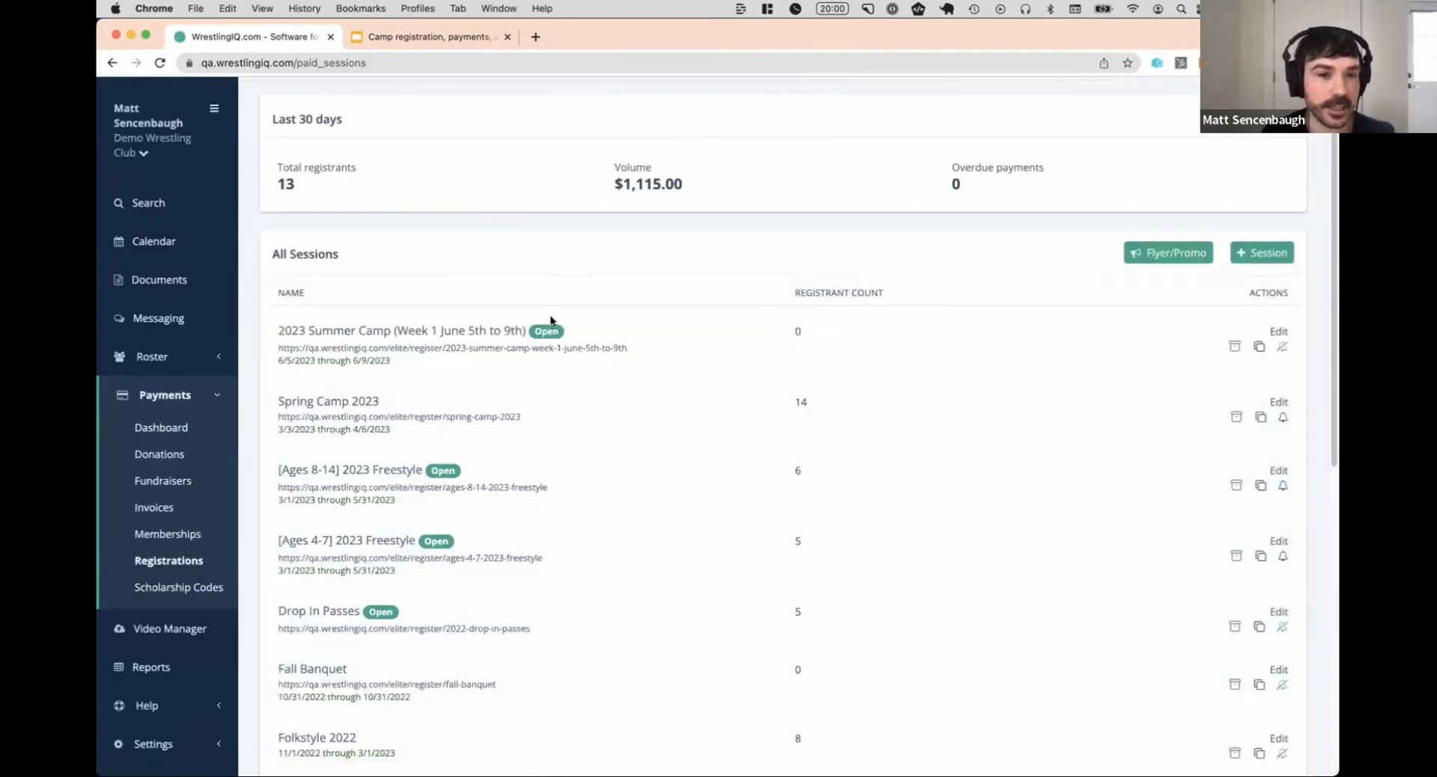
# Open the 2023 Summer Camp (Week 1 June 5th to 9th) session for editing and bring up its parent registration questions
pyautogui.click(1274, 332)
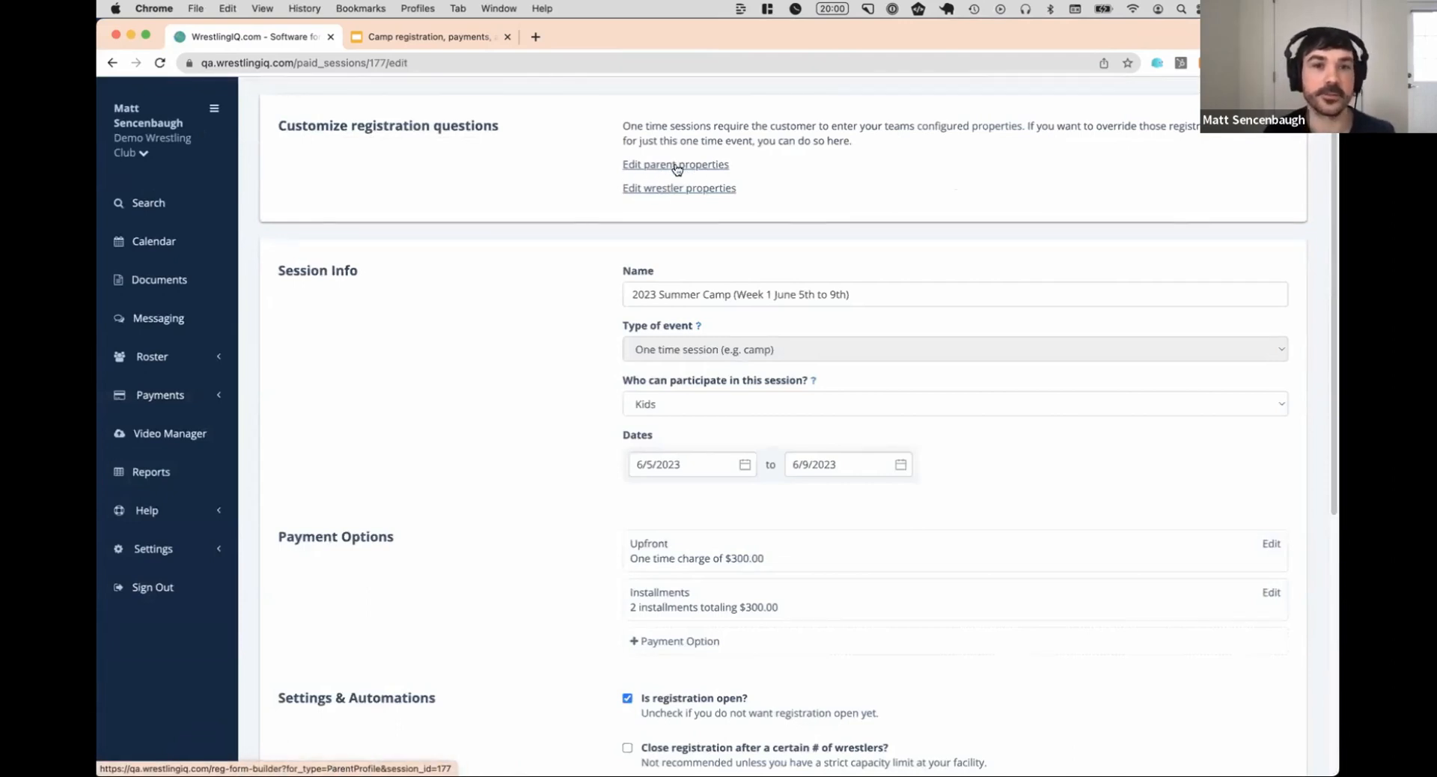
pyautogui.click(677, 165)
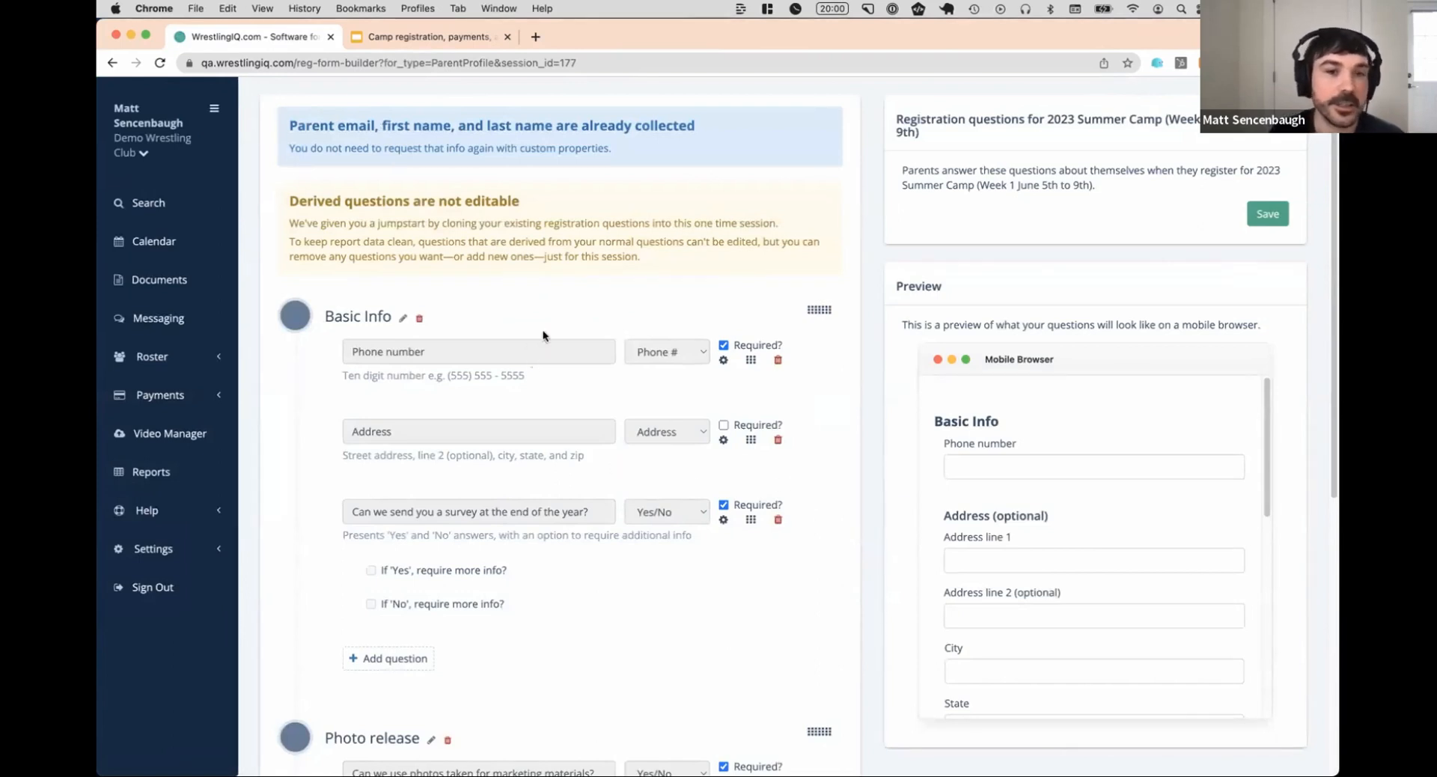
pyautogui.scroll(-2, 504, 437)
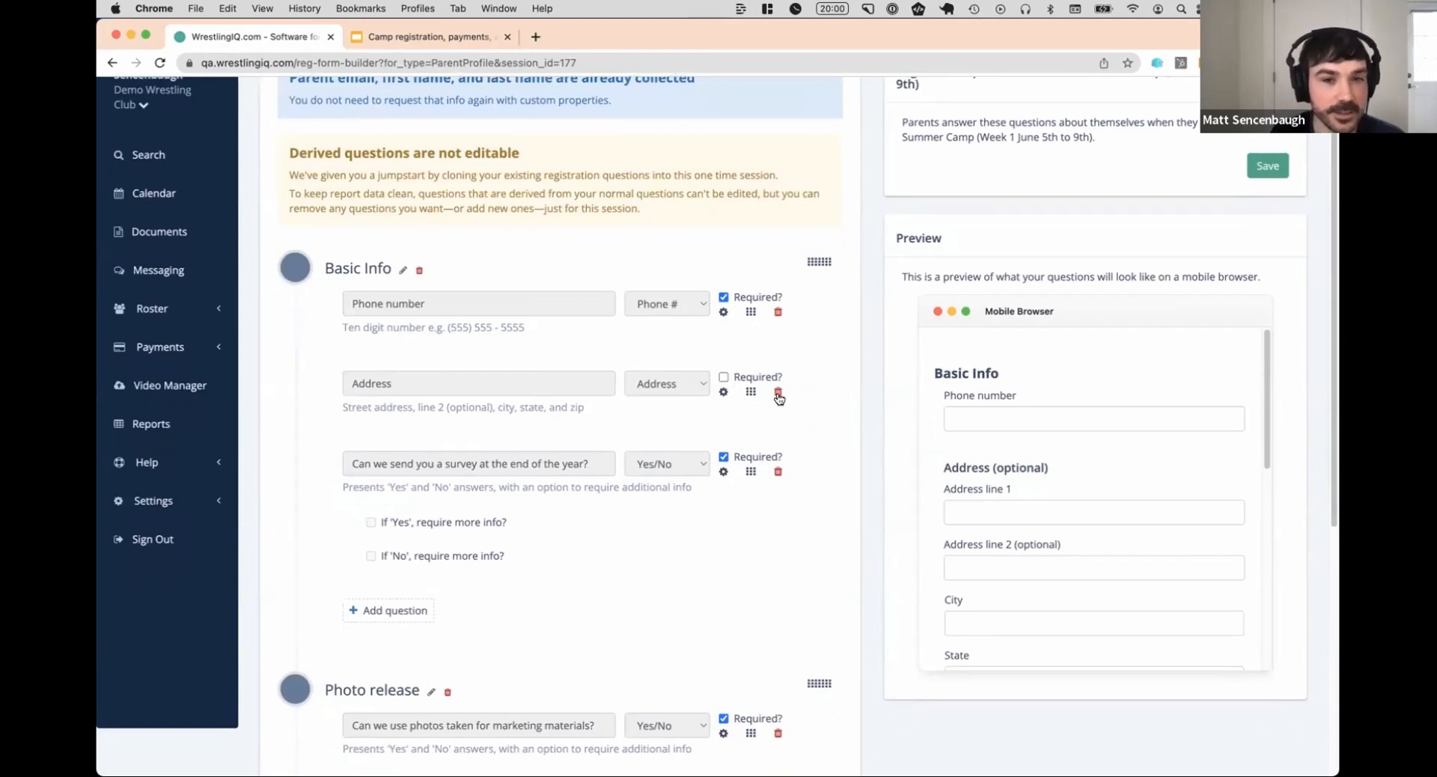
# Remove the Address question from the Basic Info section of the camp's parent registration questions and save
pyautogui.click(778, 393)
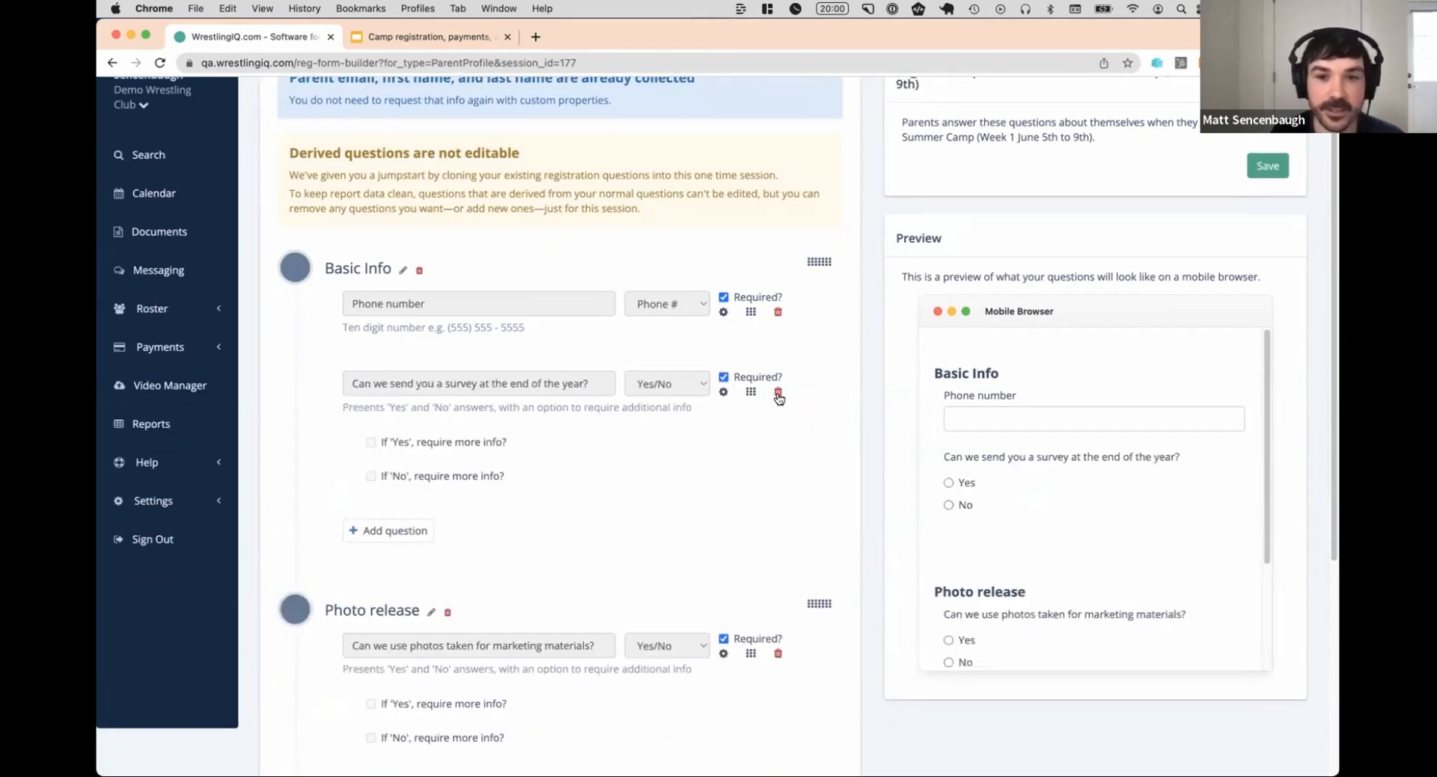
pyautogui.scroll(-10, 531, 449)
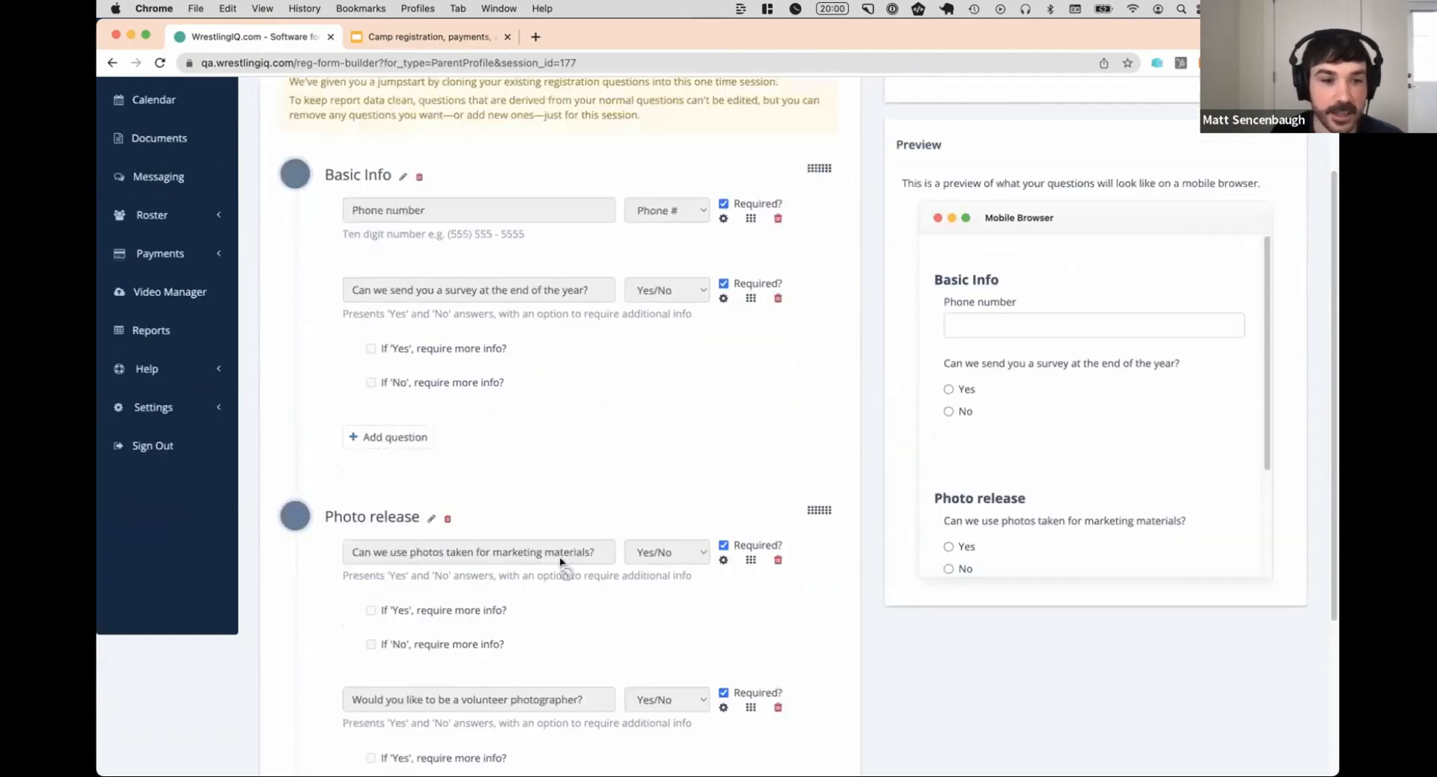
pyautogui.scroll(10, 608, 448)
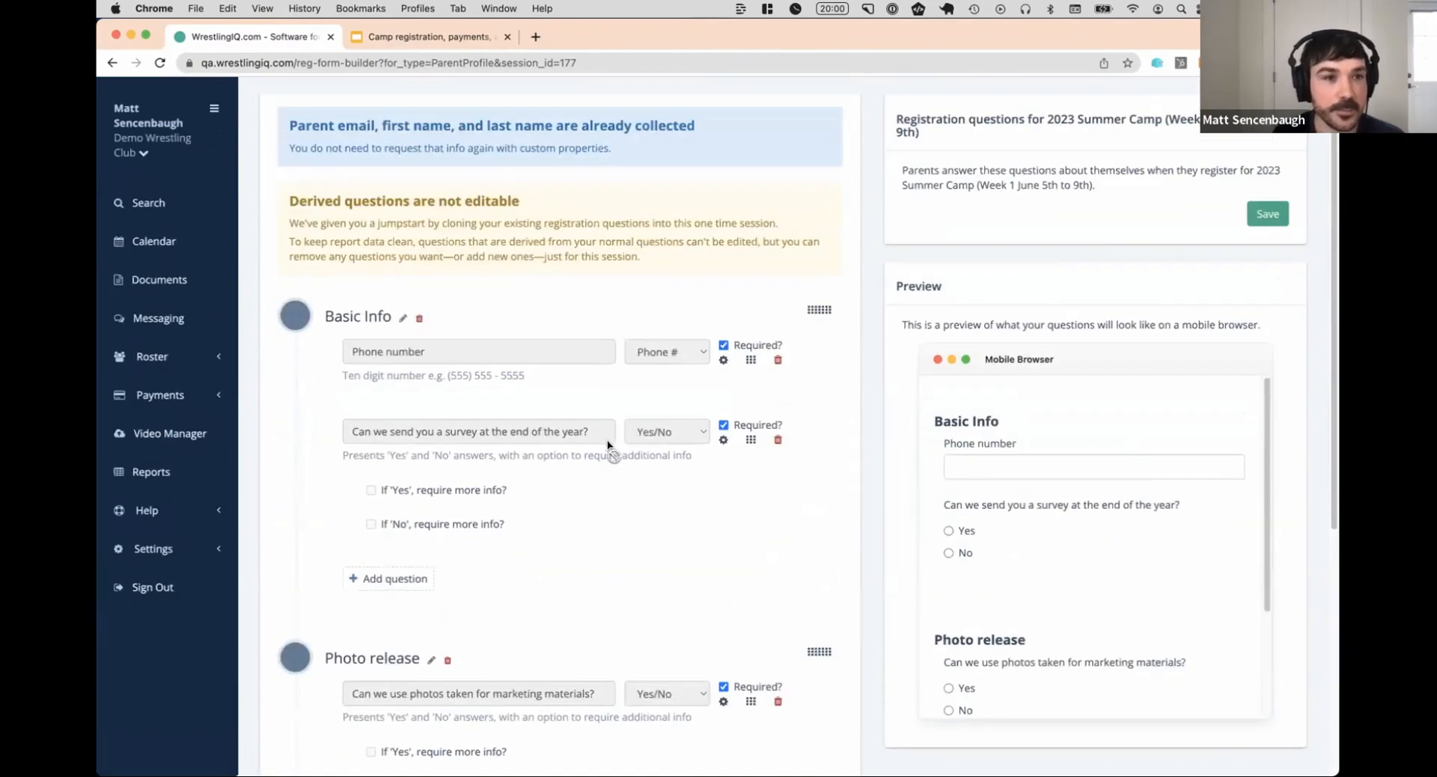
pyautogui.click(1266, 214)
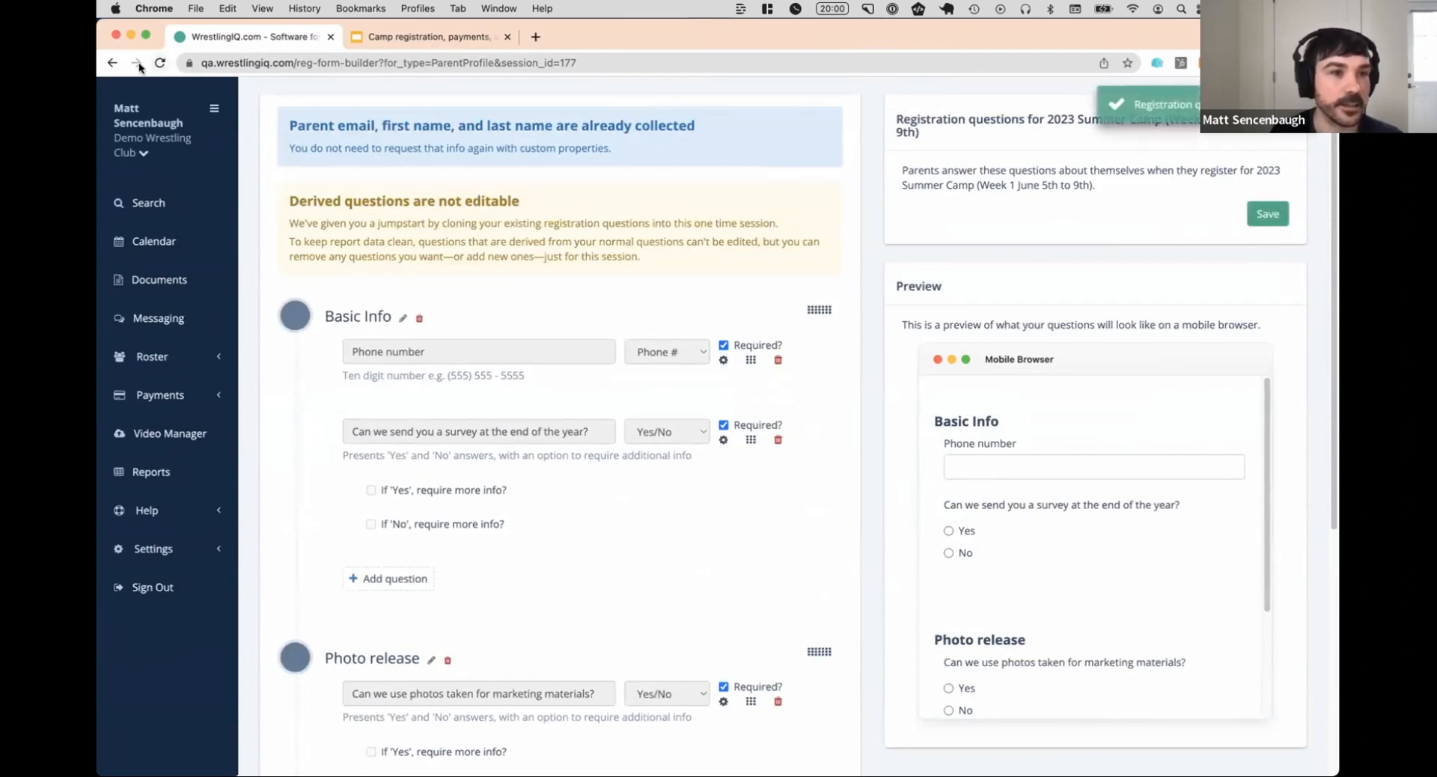
# Open the camp's wrestler registration questions and examine the emergency contact, gear sizes and allergies sections, including the T-shirt size options in the preview
pyautogui.click(113, 65)
pyautogui.click(678, 188)
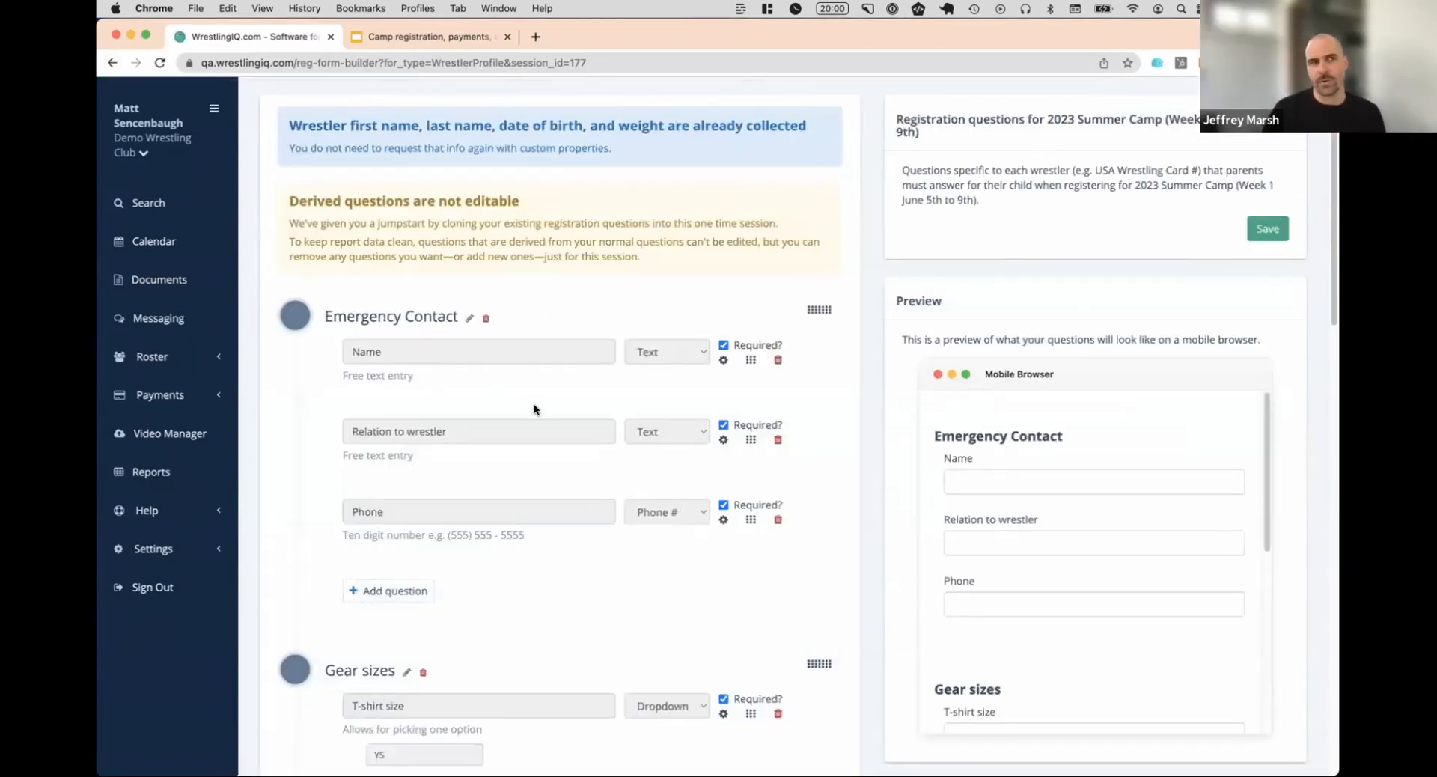
pyautogui.scroll(-2, 542, 394)
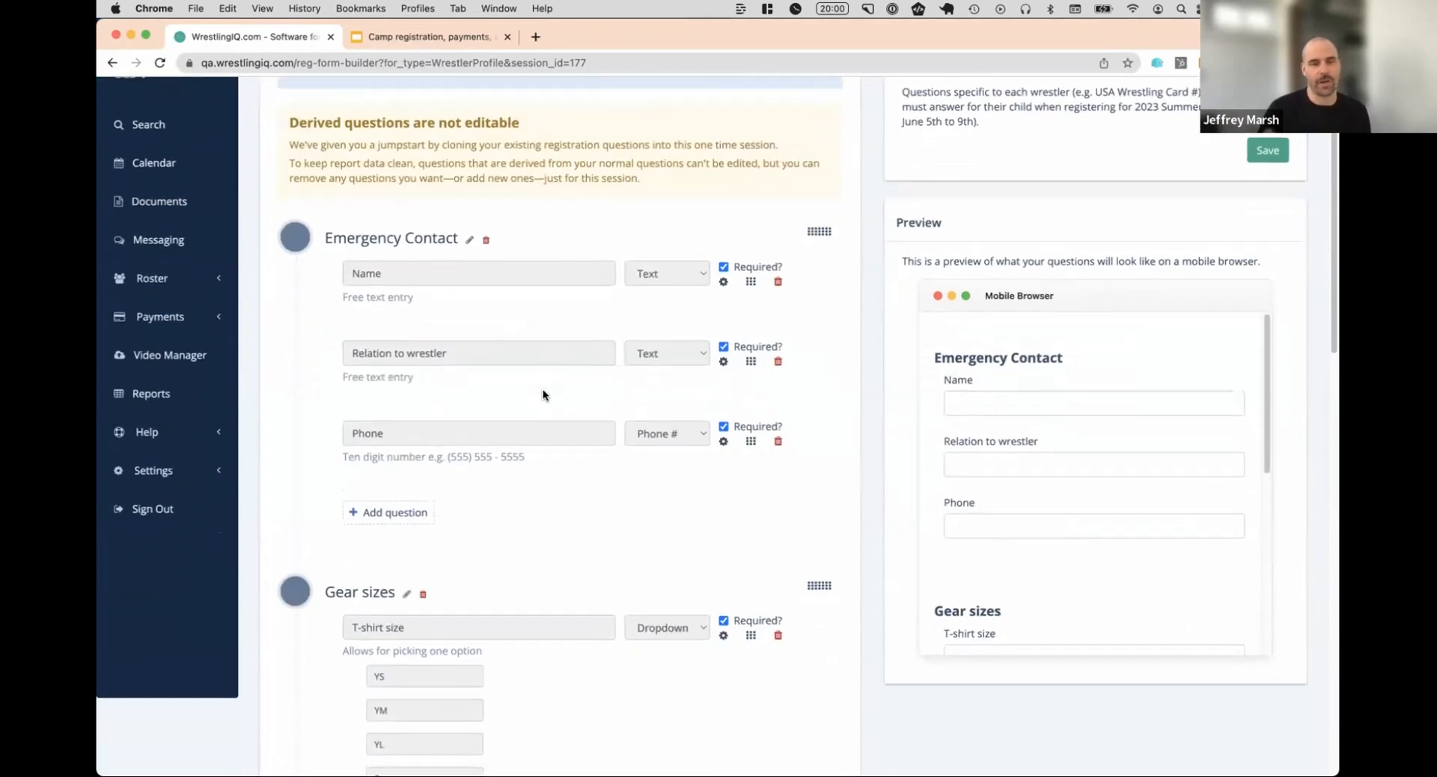
pyautogui.scroll(-1, 543, 395)
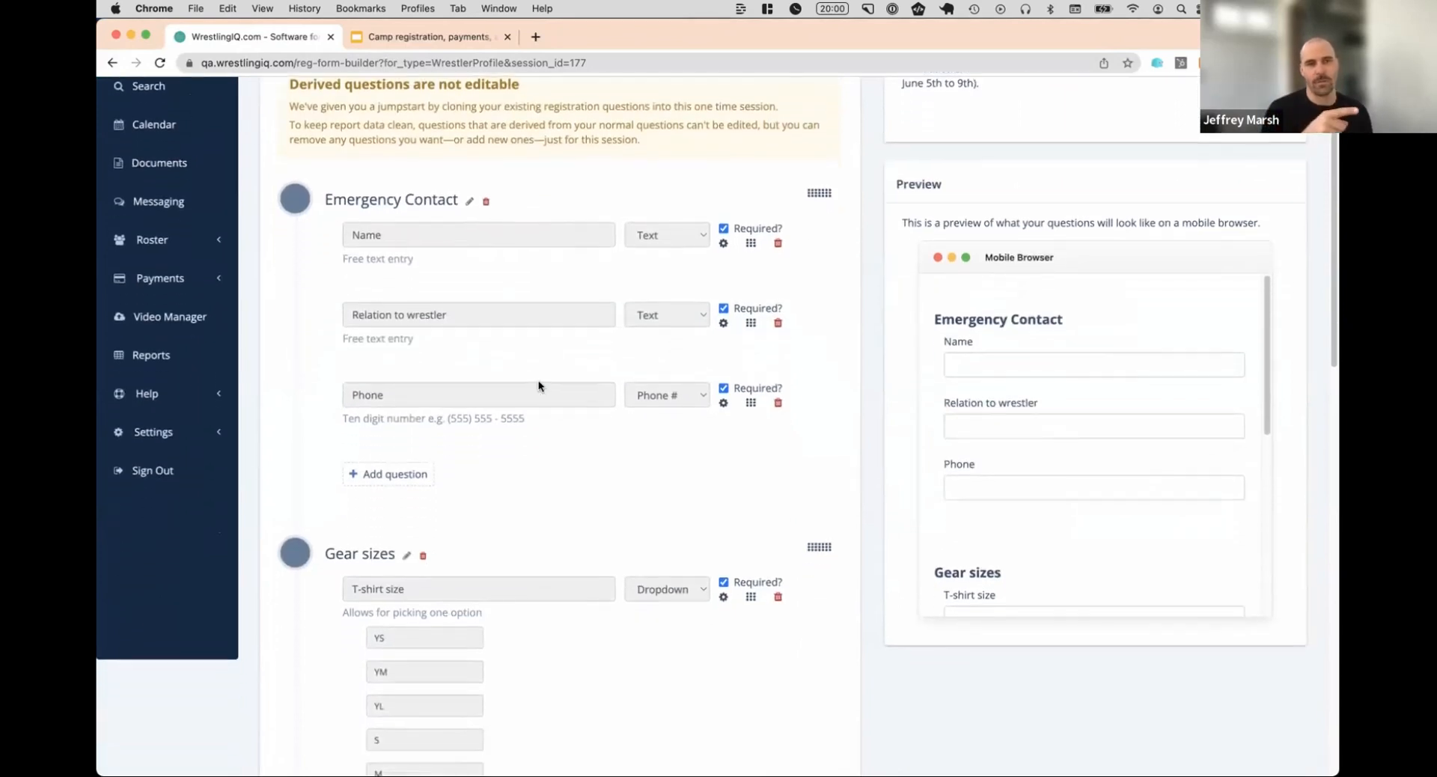
pyautogui.scroll(-3, 572, 418)
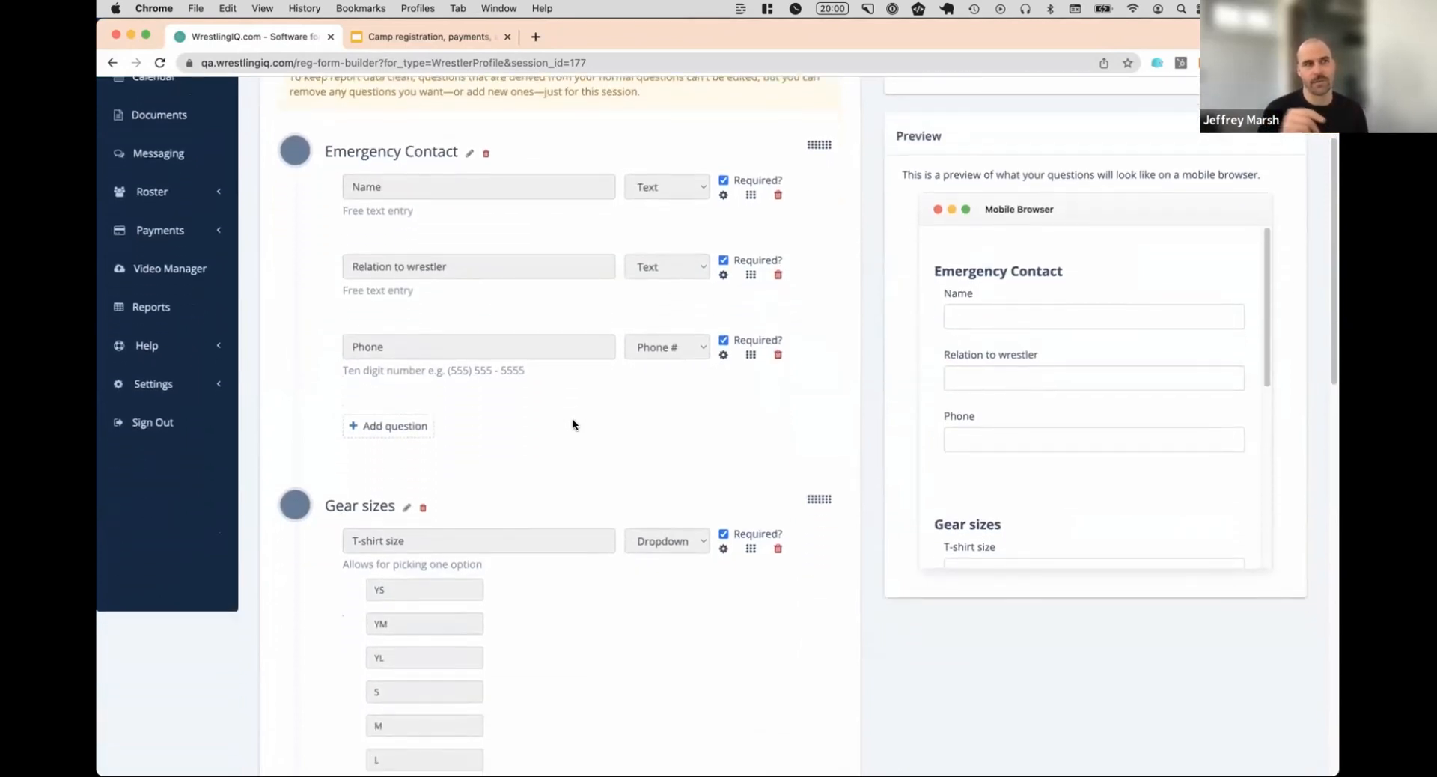
pyautogui.scroll(-1, 588, 401)
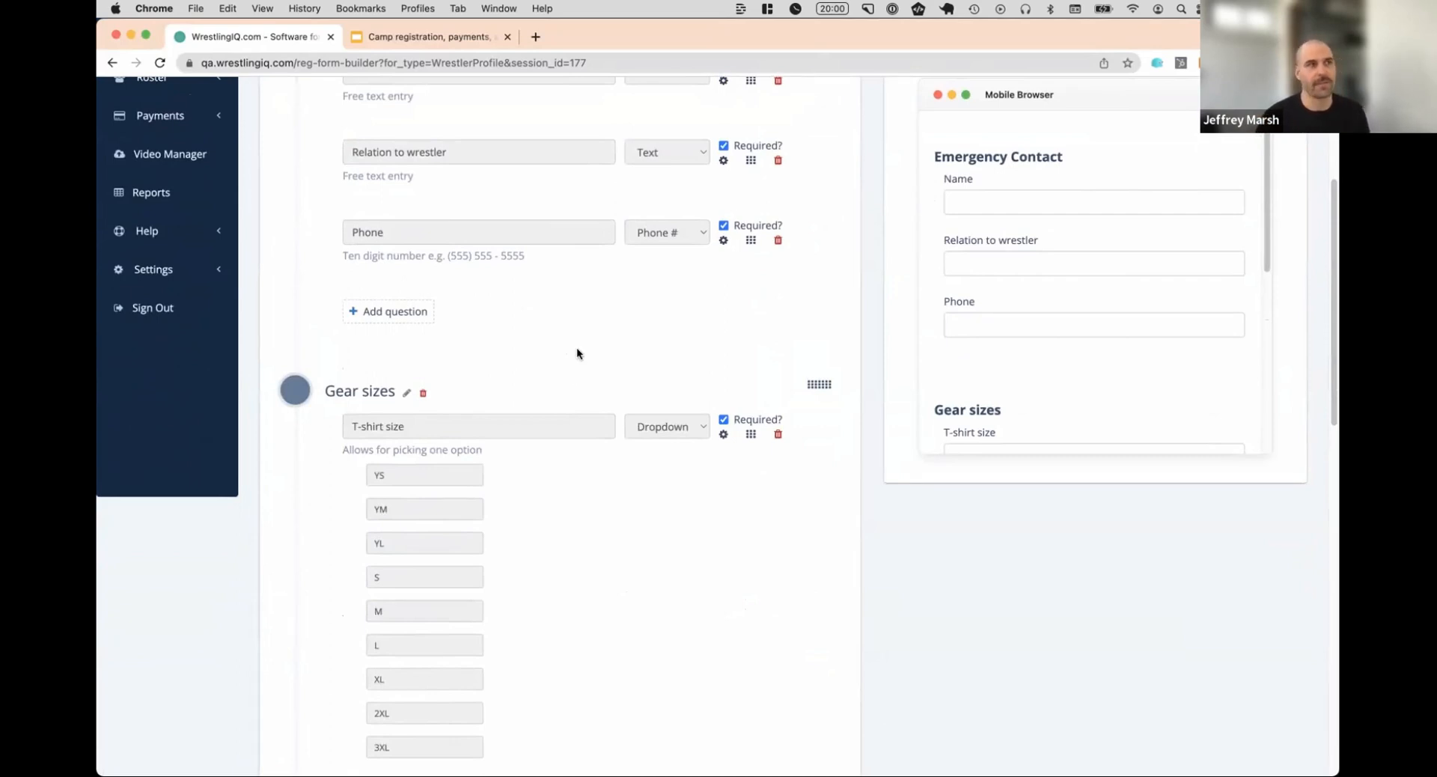
pyautogui.scroll(-1, 580, 348)
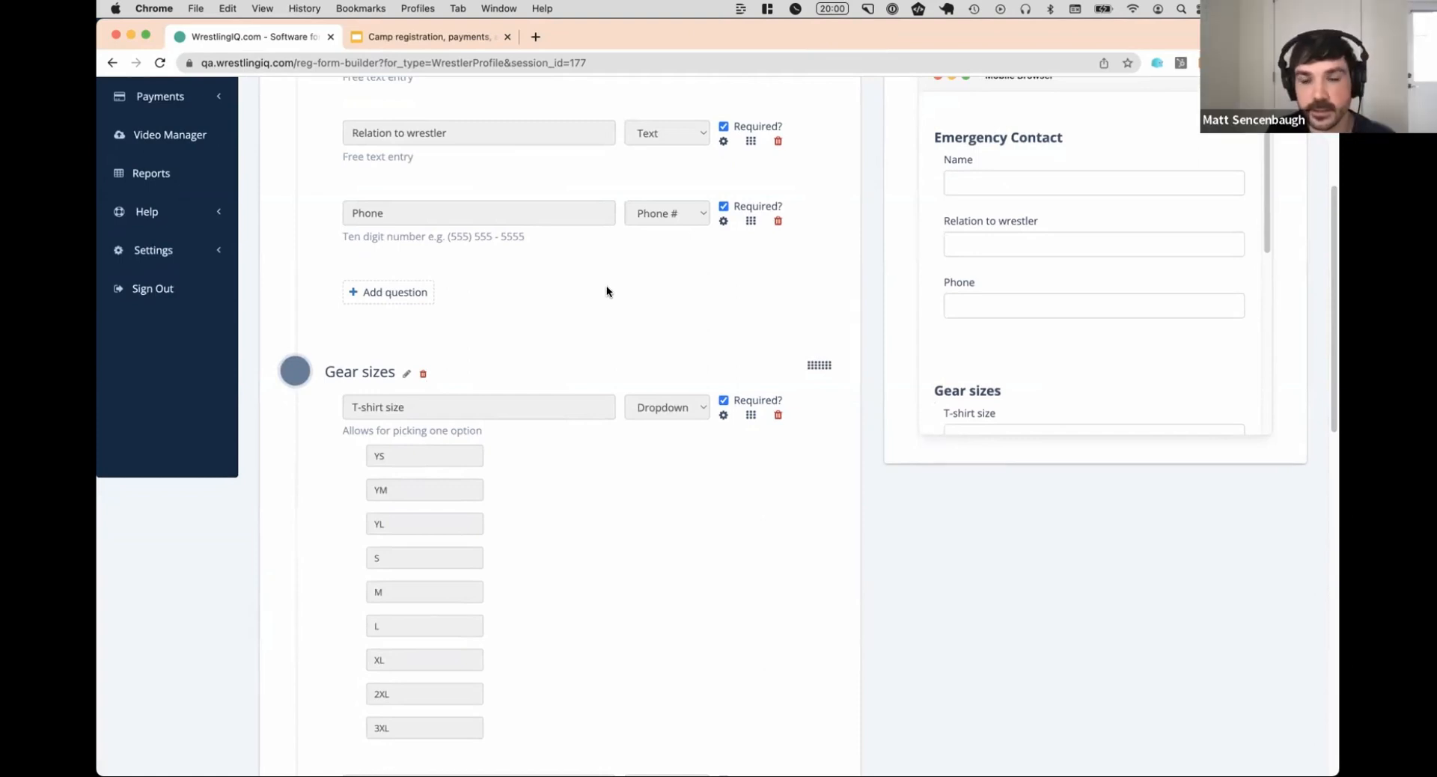
pyautogui.scroll(-1, 606, 282)
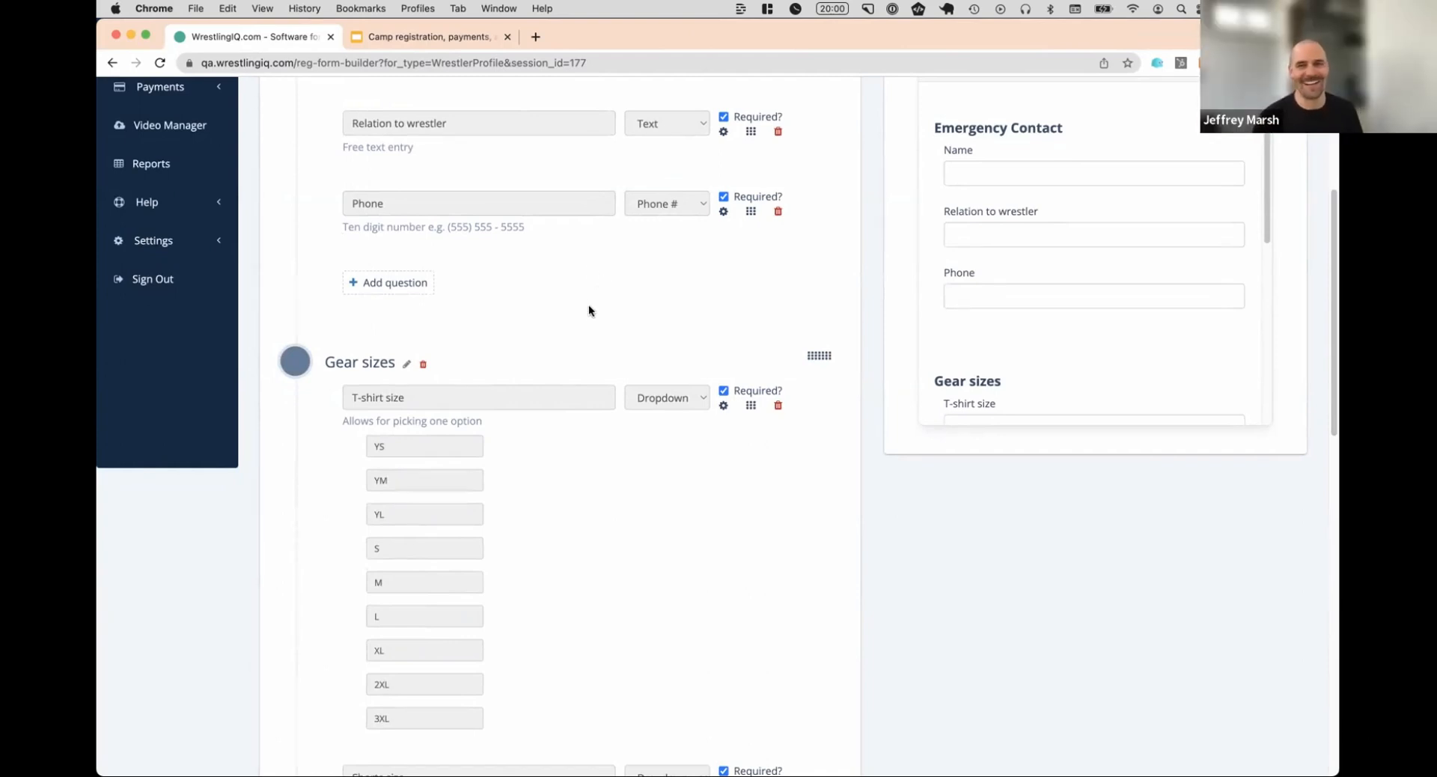
pyautogui.scroll(-4, 1031, 181)
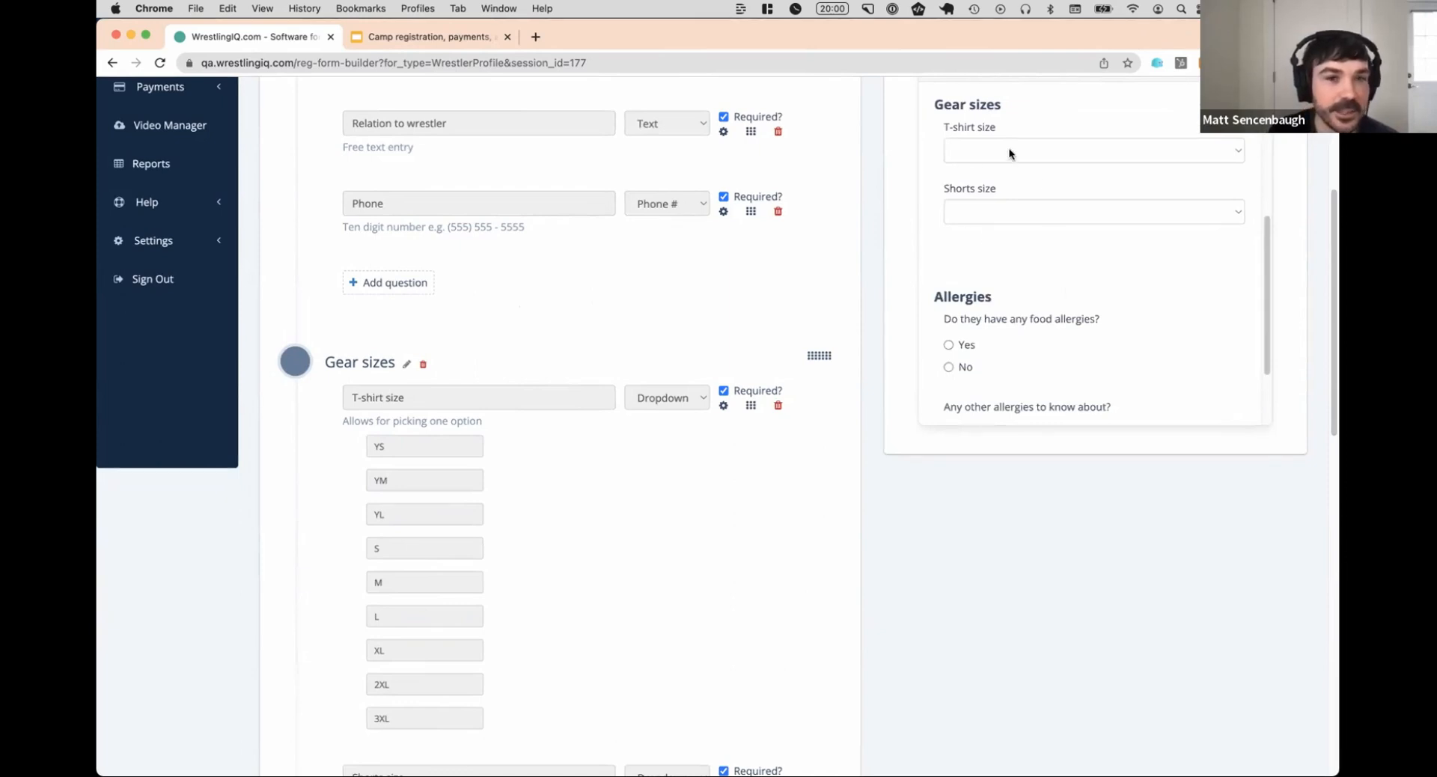
pyautogui.click(1009, 154)
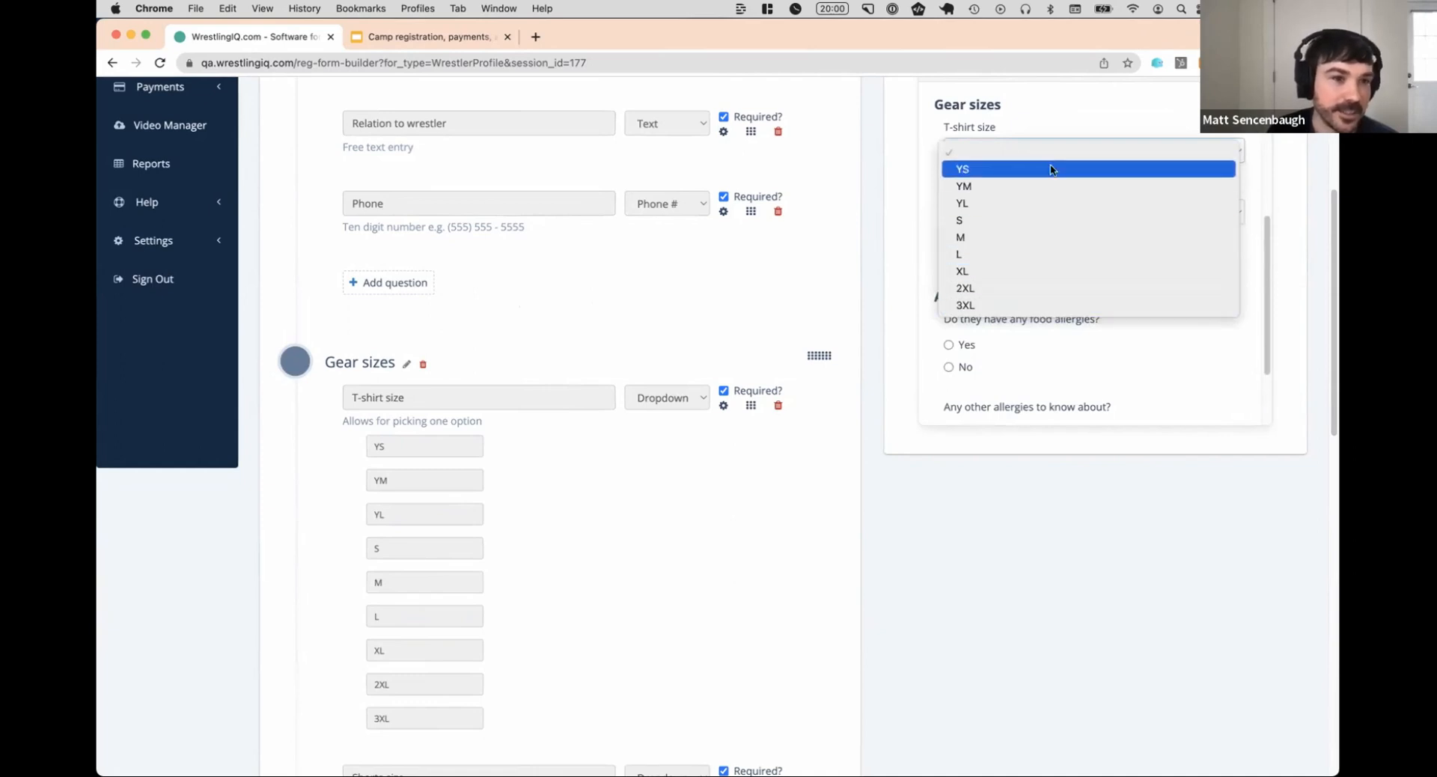
pyautogui.click(958, 146)
pyautogui.scroll(-3, 620, 324)
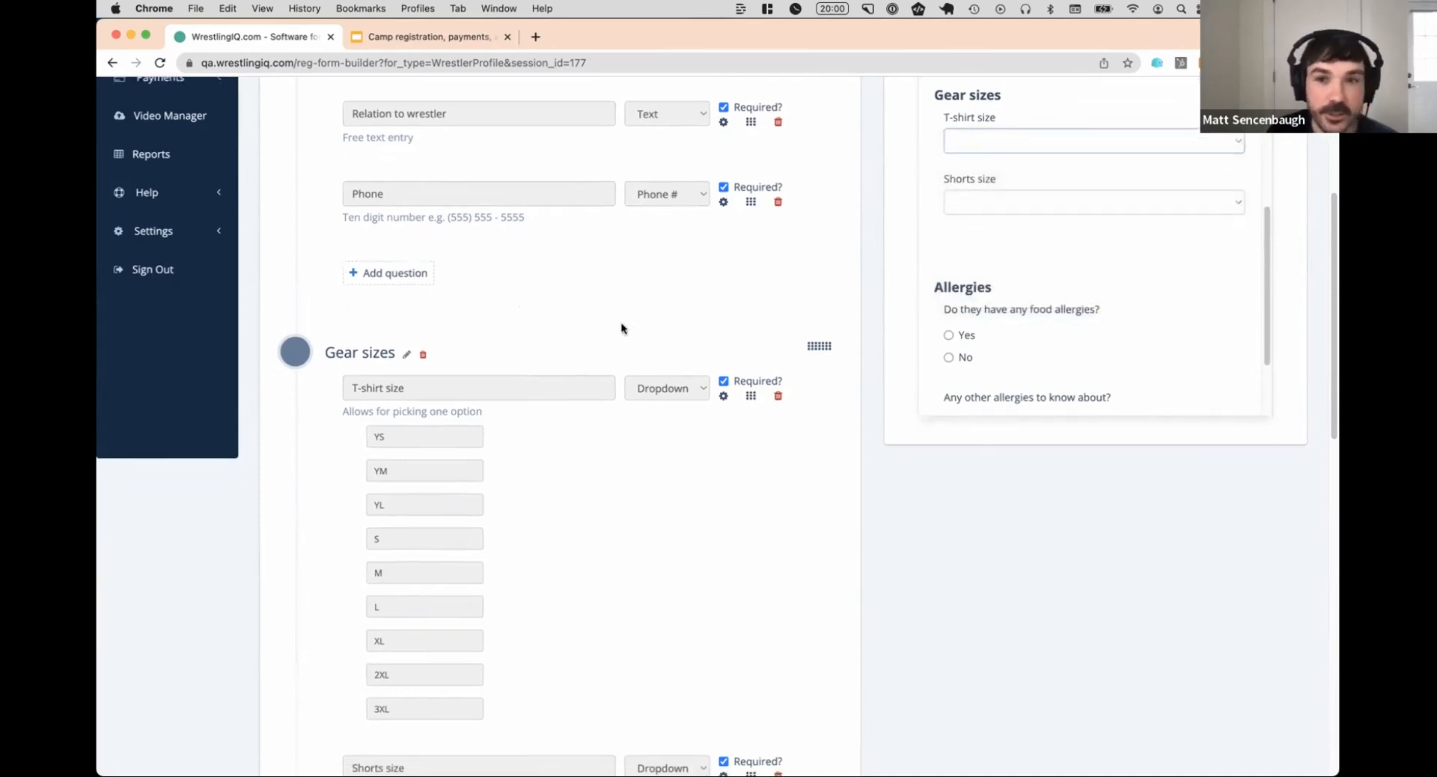
pyautogui.scroll(-8, 615, 322)
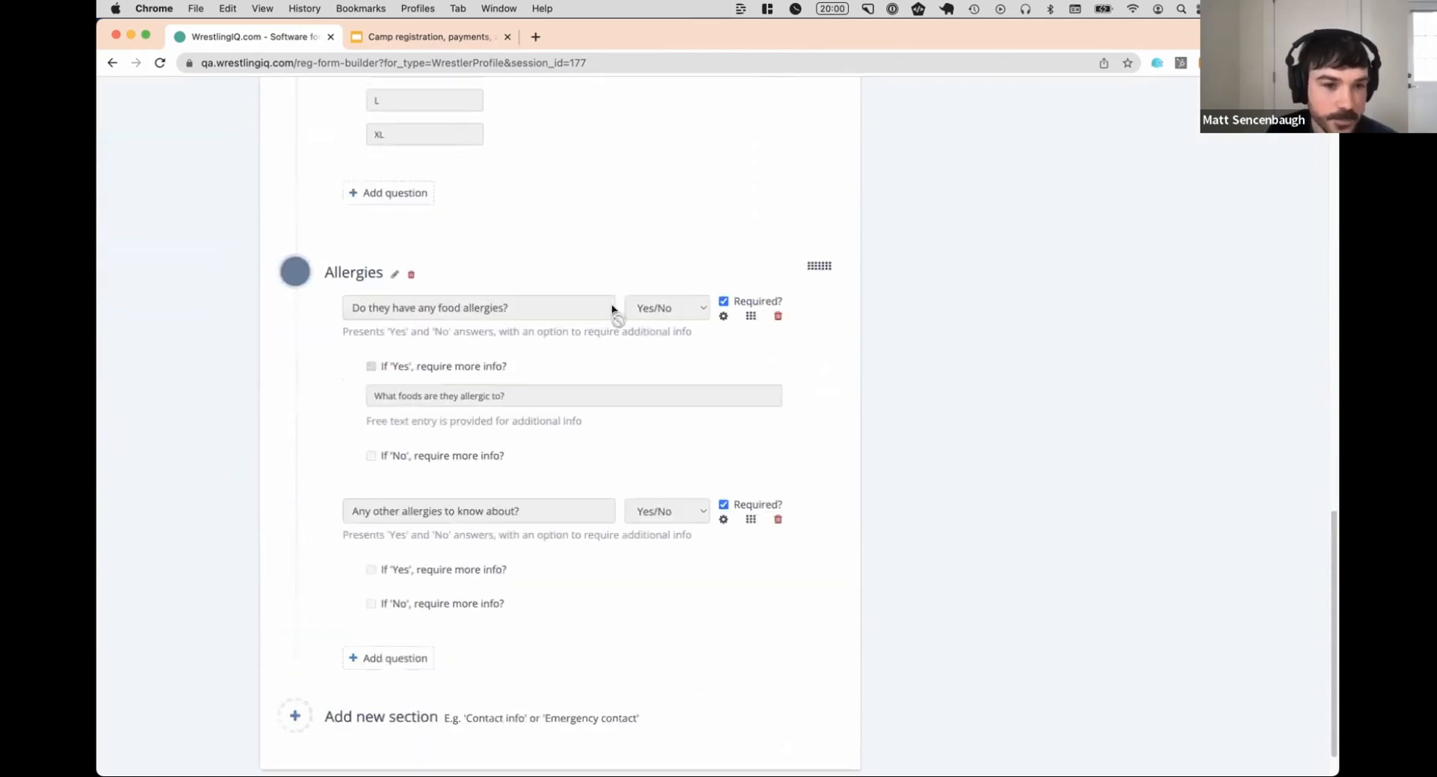
pyautogui.scroll(7, 599, 306)
pyautogui.scroll(10, 585, 295)
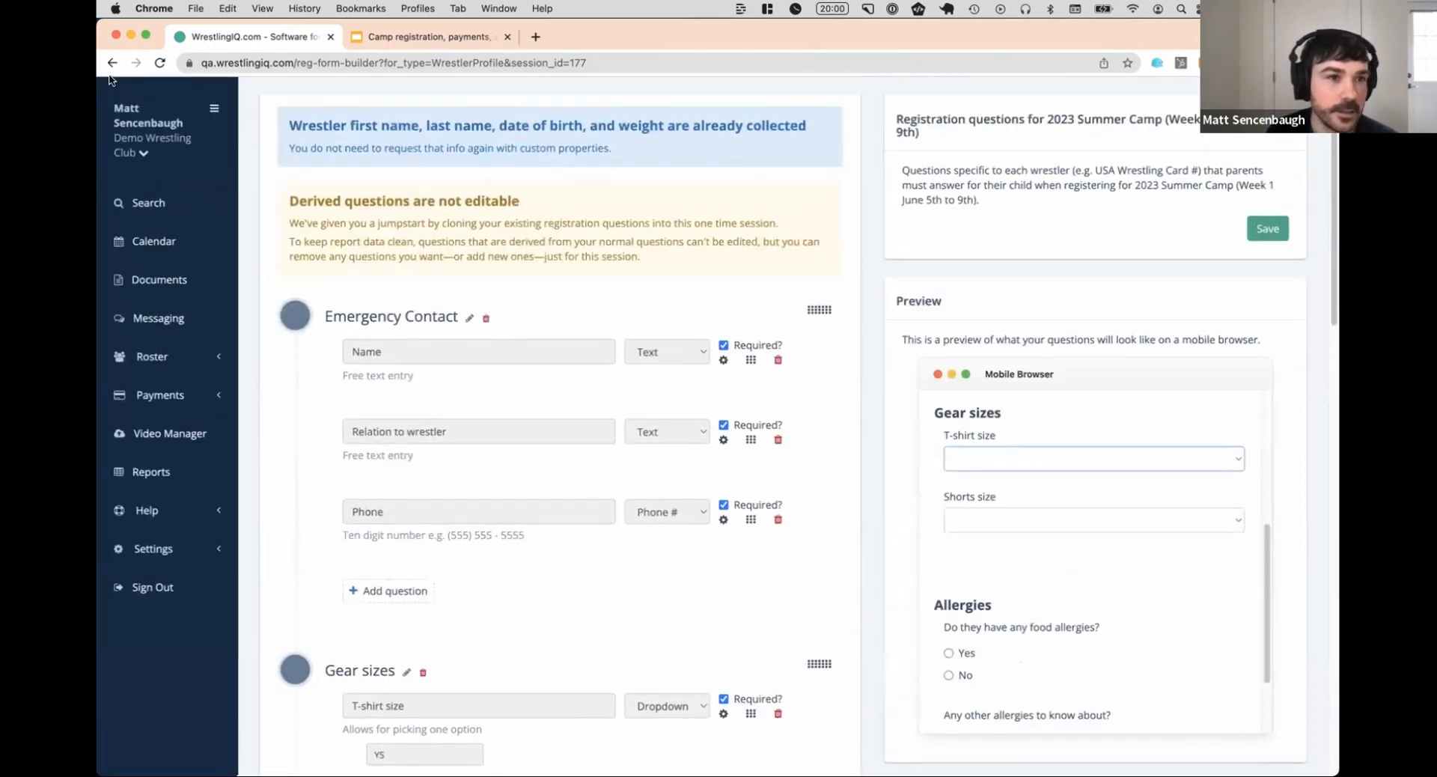
# Return to the sessions list and replicate the 2023 Summer Camp (Week 1 June 5th to 9th) session
pyautogui.click(112, 64)
pyautogui.click(113, 65)
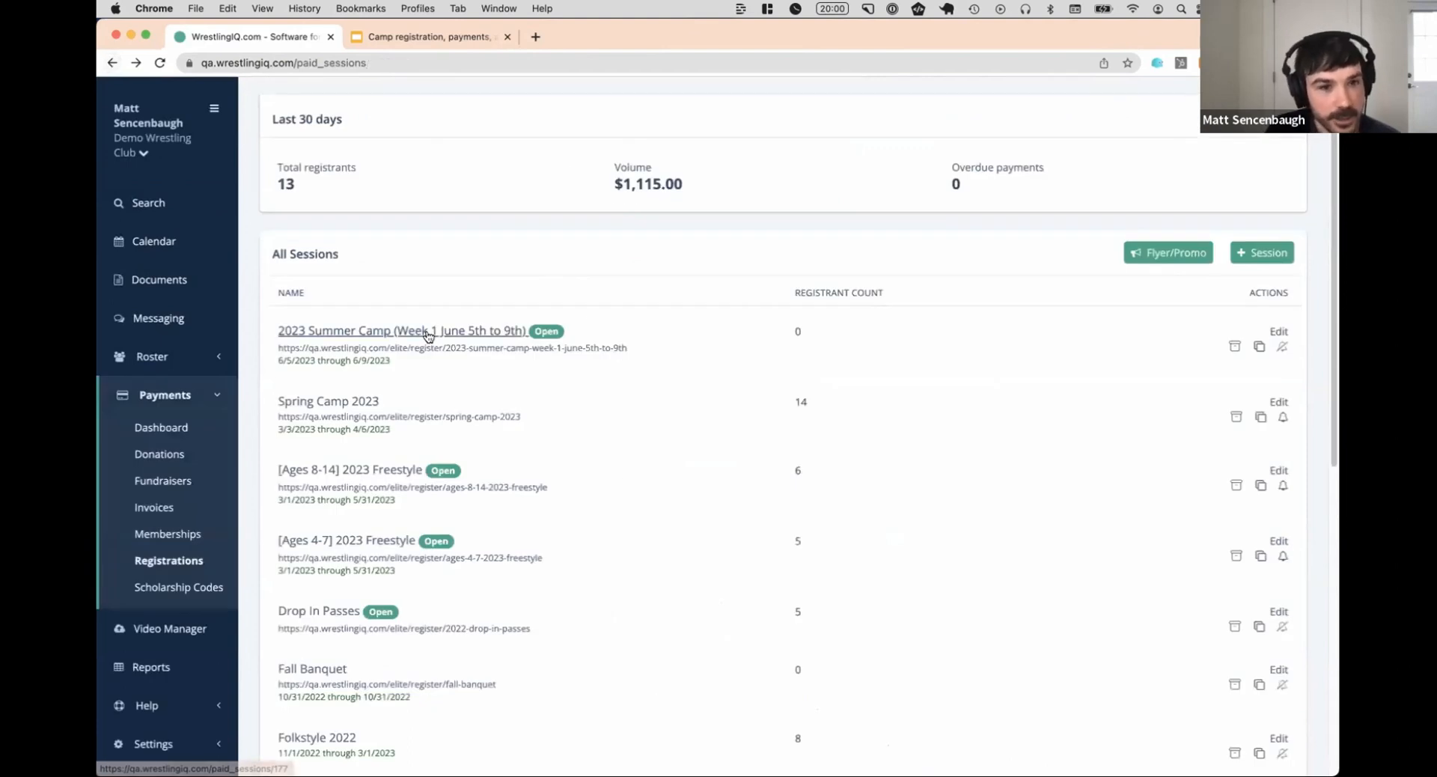
pyautogui.click(1257, 349)
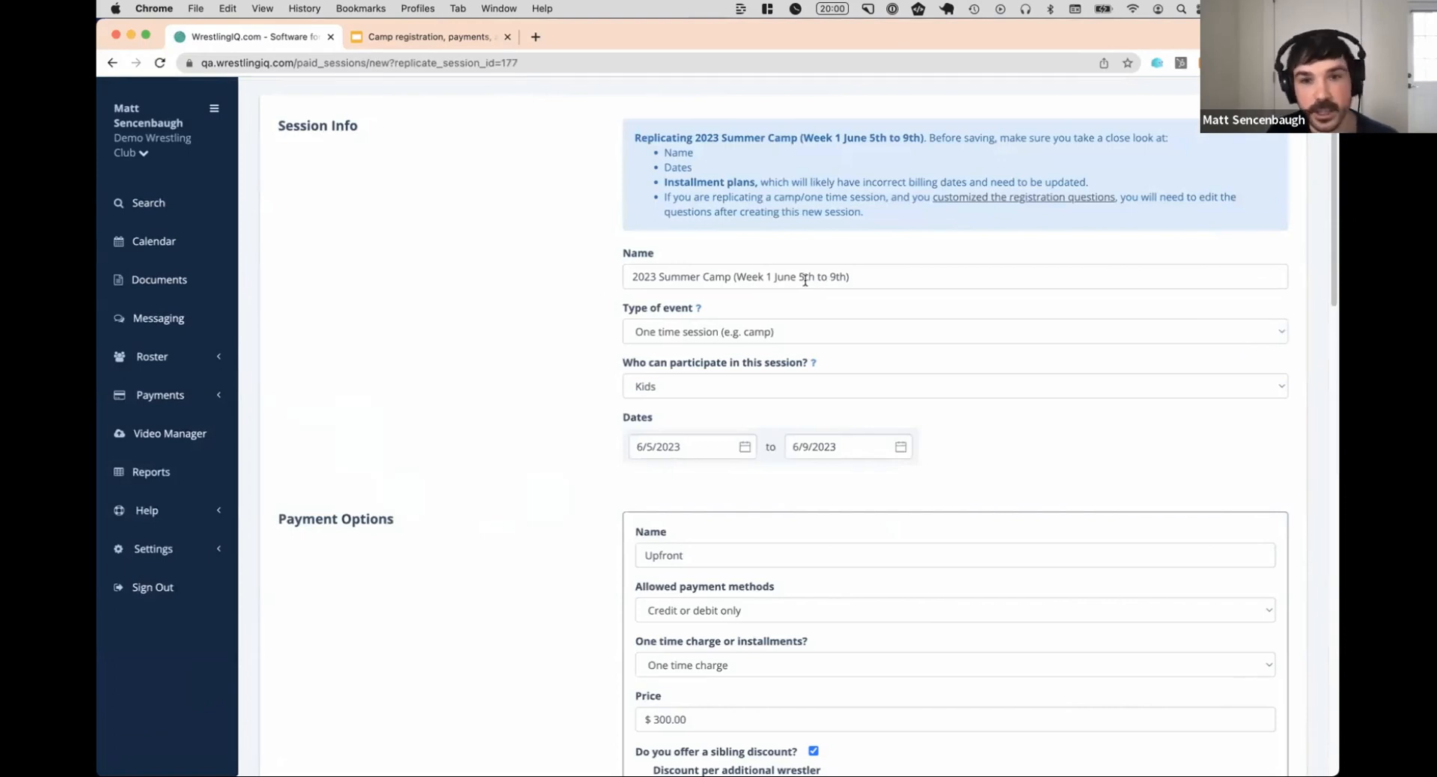
# Set the replicated session's dates to 6/12/2023 through 6/16/2023 and rename it 2023 Summer Camp (Week 1 June 12th to 16th)
pyautogui.click(700, 446)
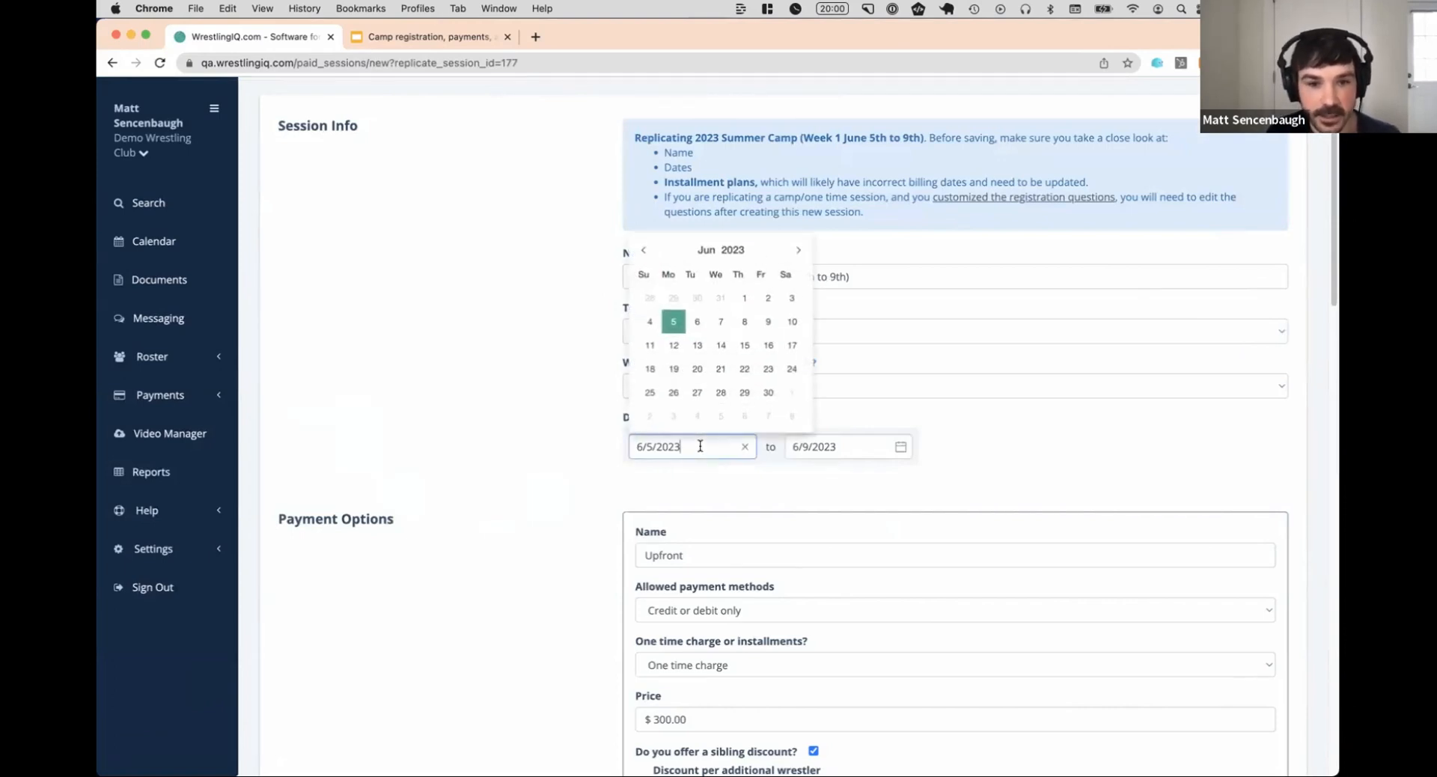
pyautogui.click(673, 344)
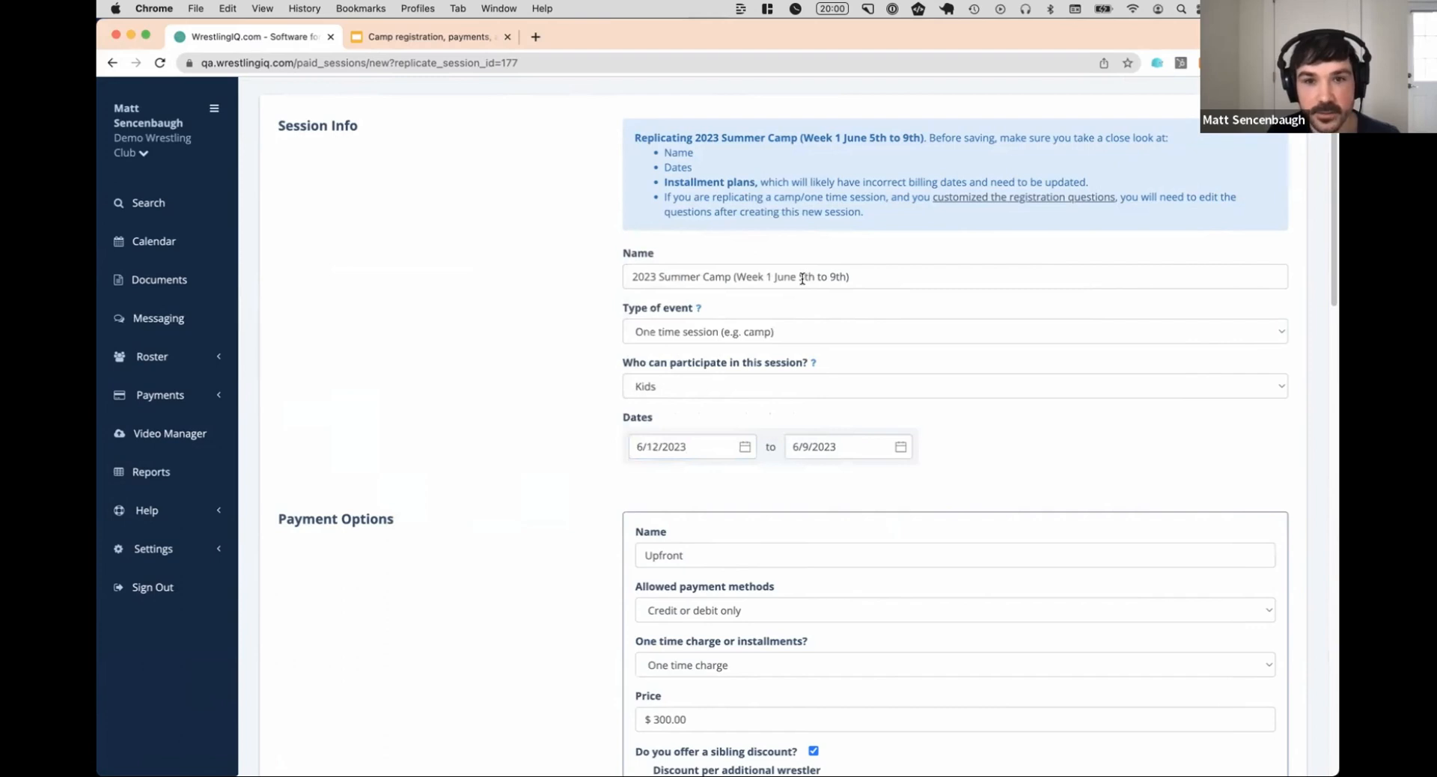
pyautogui.click(866, 447)
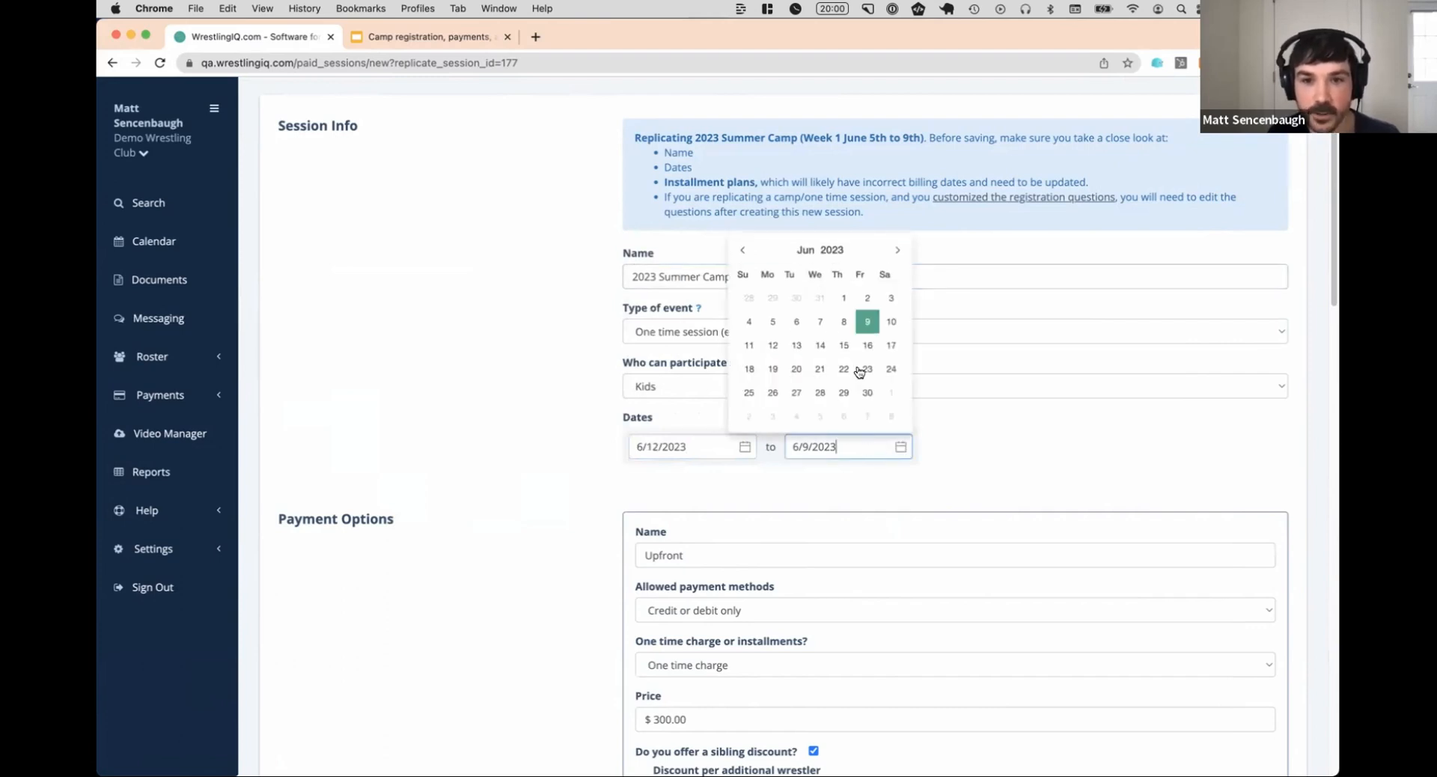
pyautogui.click(867, 347)
pyautogui.click(839, 276)
pyautogui.press('BackSpace')
pyautogui.write('16')
# Set the date of installment #2 in the Installments payment option to 6/9/2023
pyautogui.scroll(-3, 826, 285)
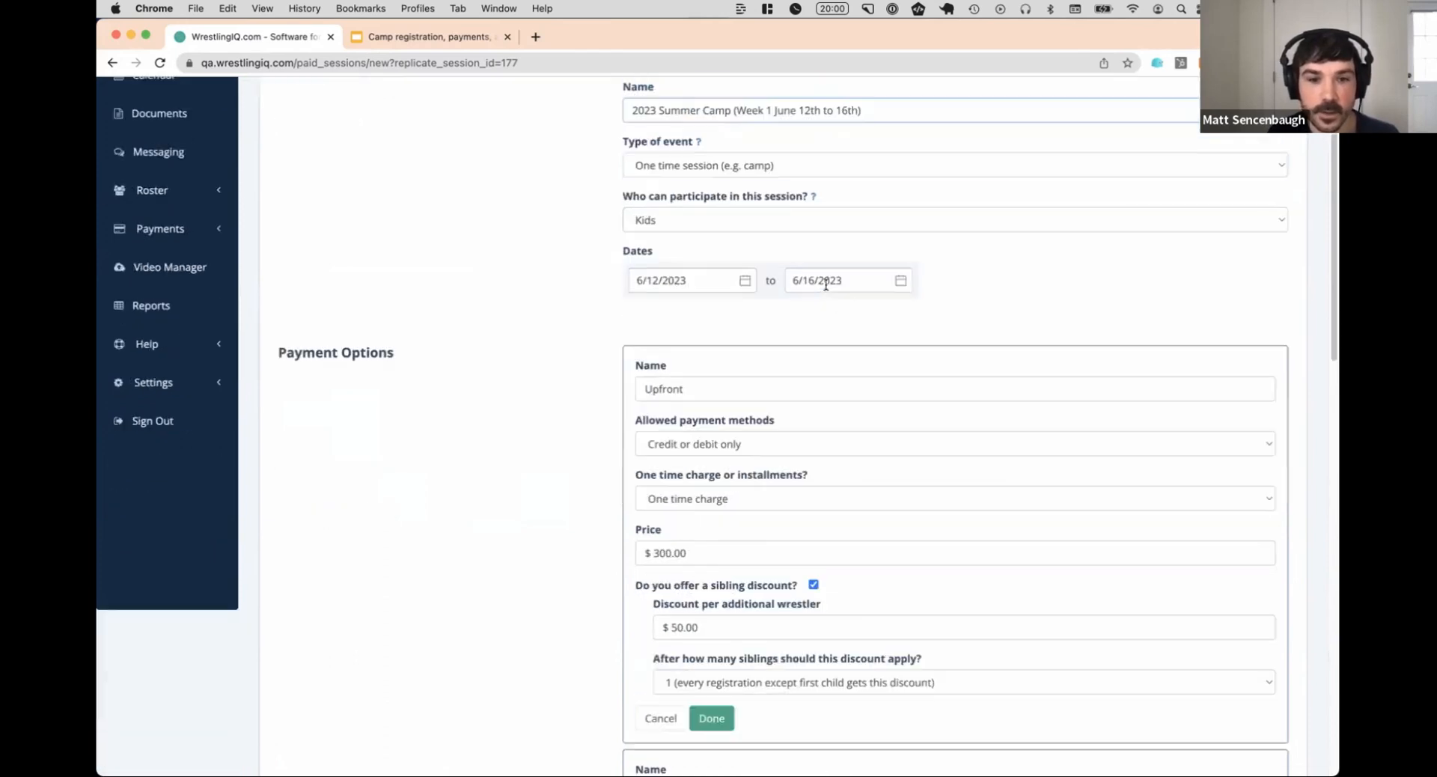
pyautogui.scroll(-10, 823, 292)
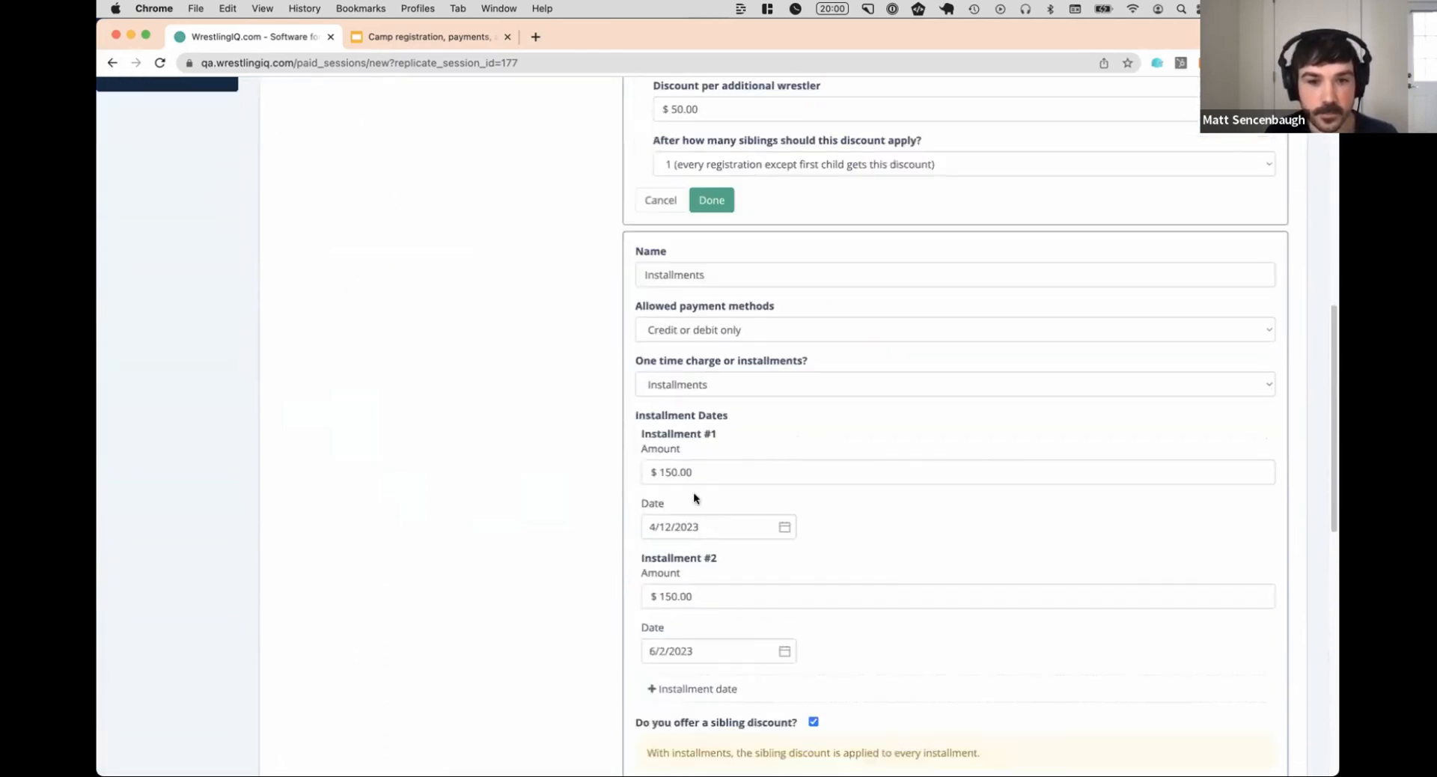
pyautogui.scroll(-1, 720, 553)
pyautogui.click(722, 595)
pyautogui.click(751, 471)
pyautogui.scroll(-5, 861, 437)
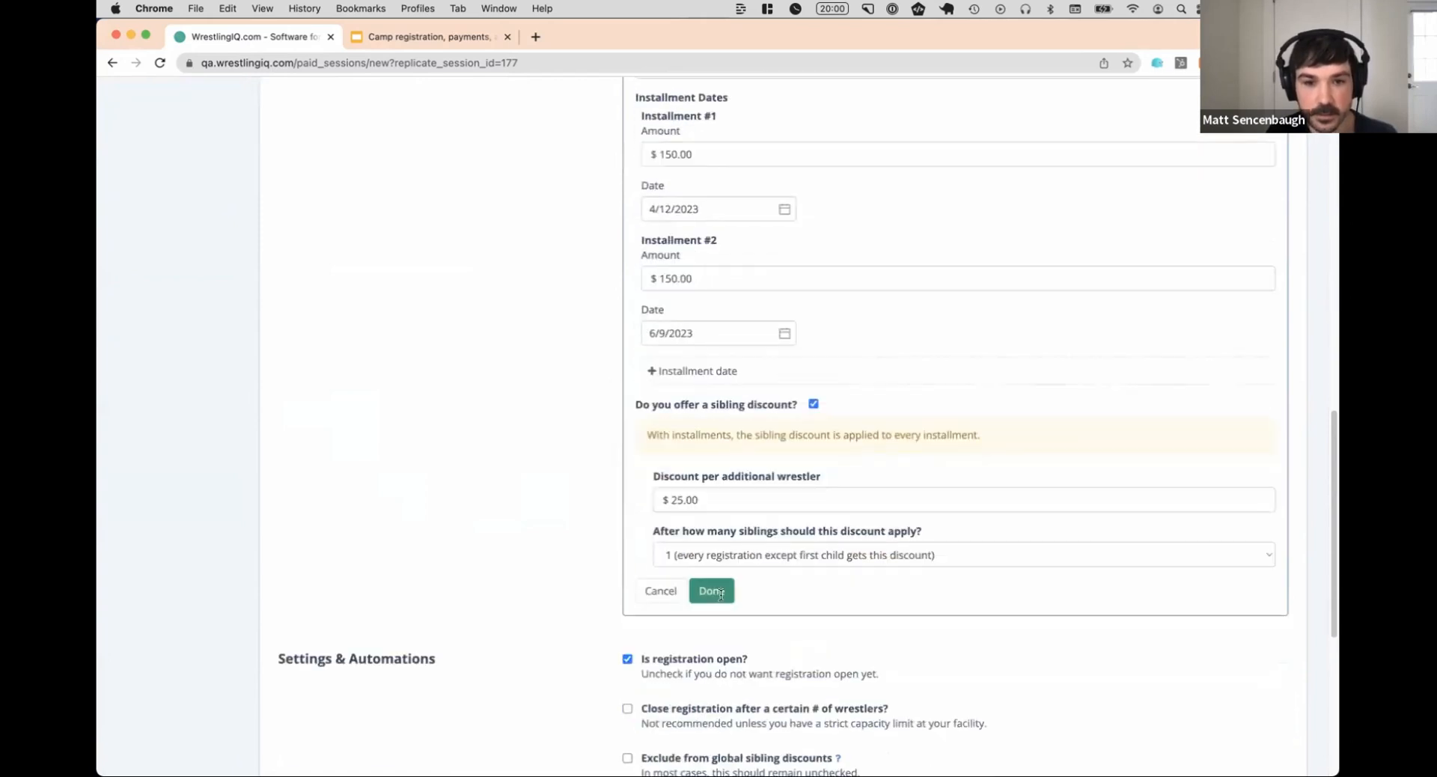
# Finish editing the Installments and Upfront payment options and save the replicated camp session
pyautogui.click(720, 594)
pyautogui.click(718, 404)
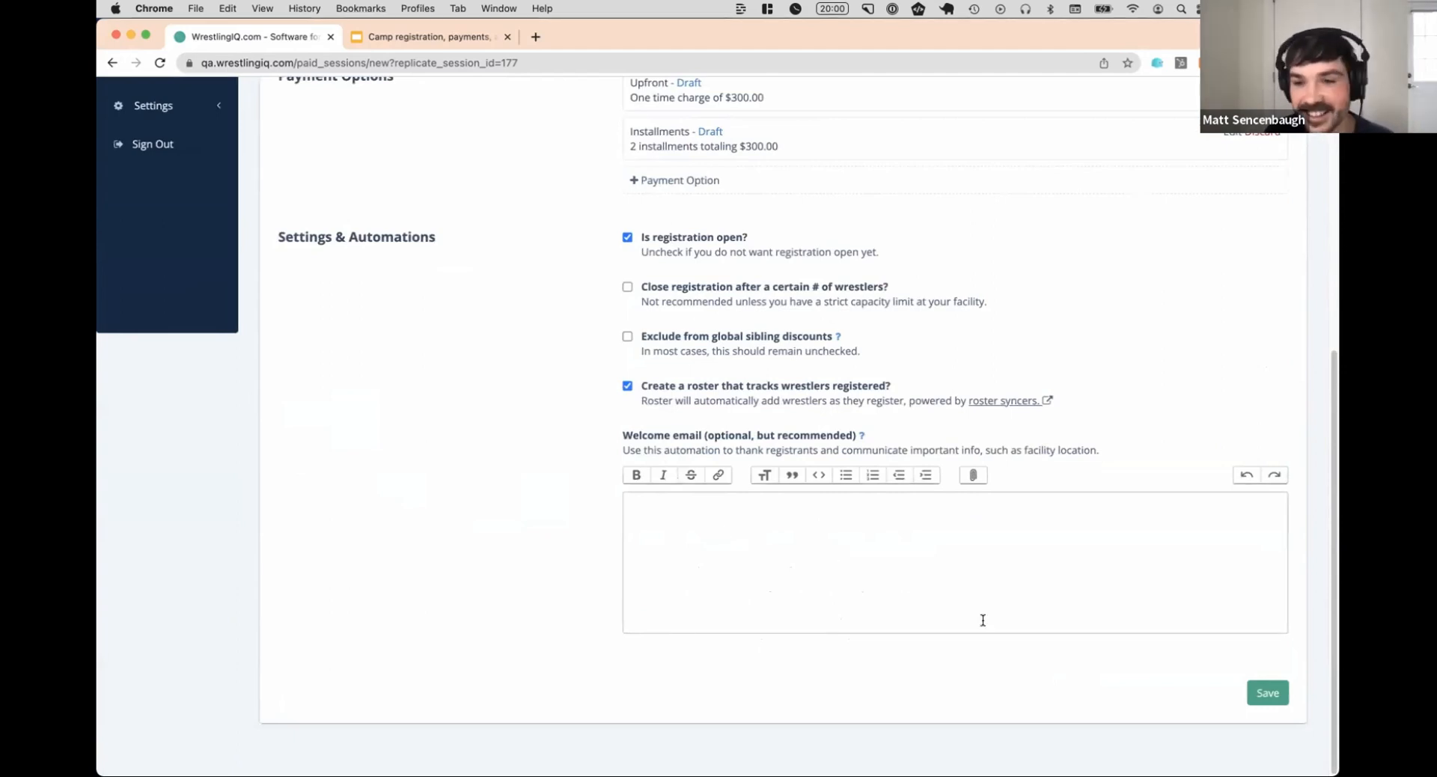
pyautogui.click(1266, 692)
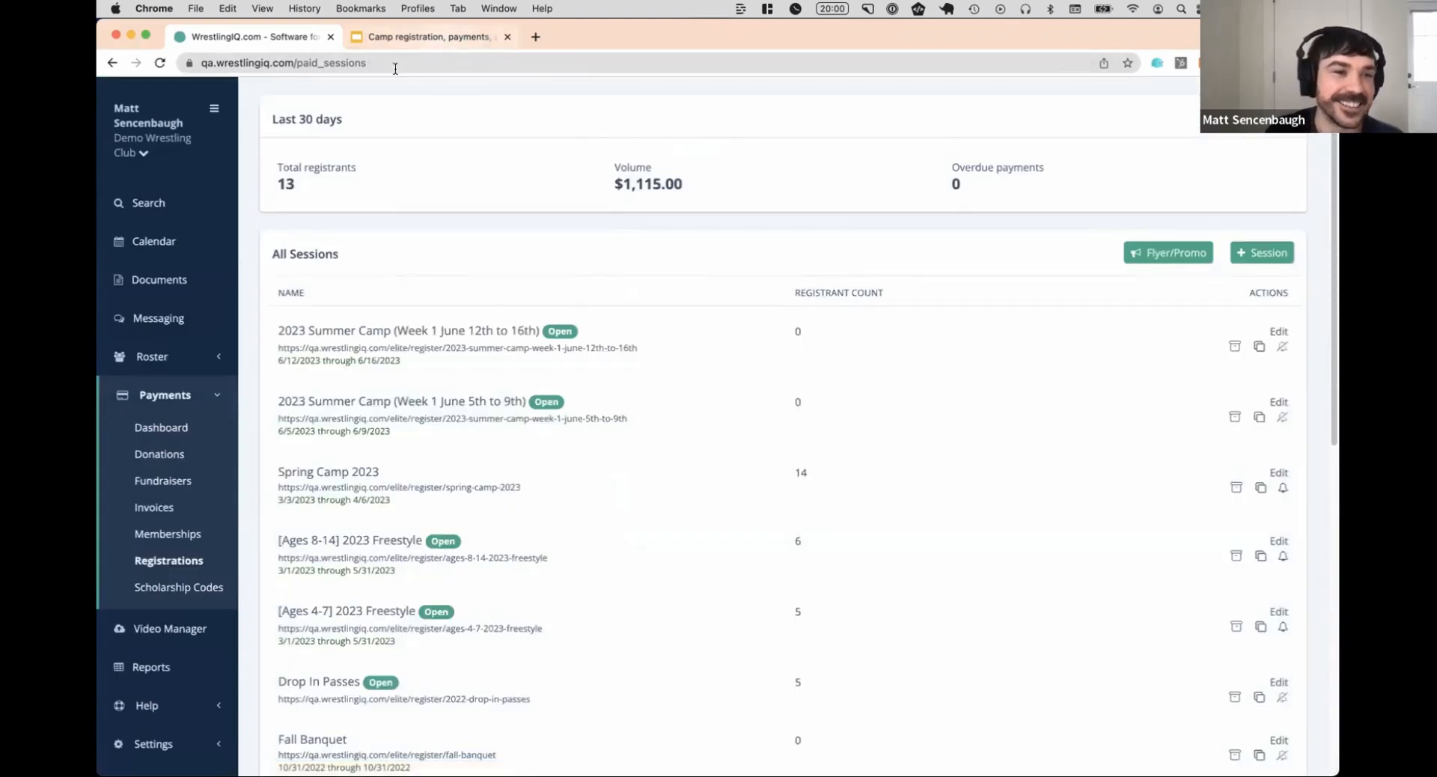
# Switch to the Google Slides presentation, read the camp registration and WrestlingIQ automations slides, and return to WrestlingIQ
pyautogui.click(449, 35)
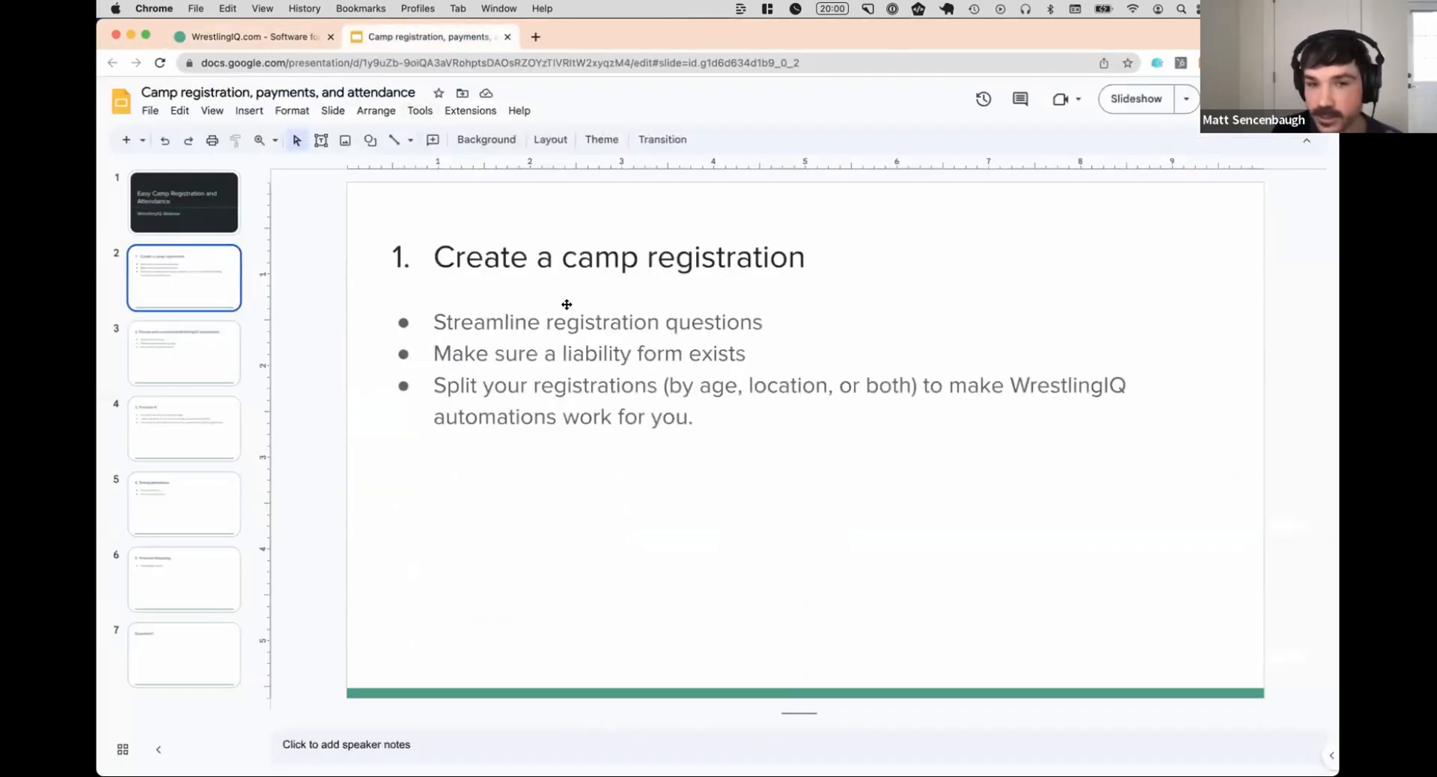
pyautogui.click(266, 41)
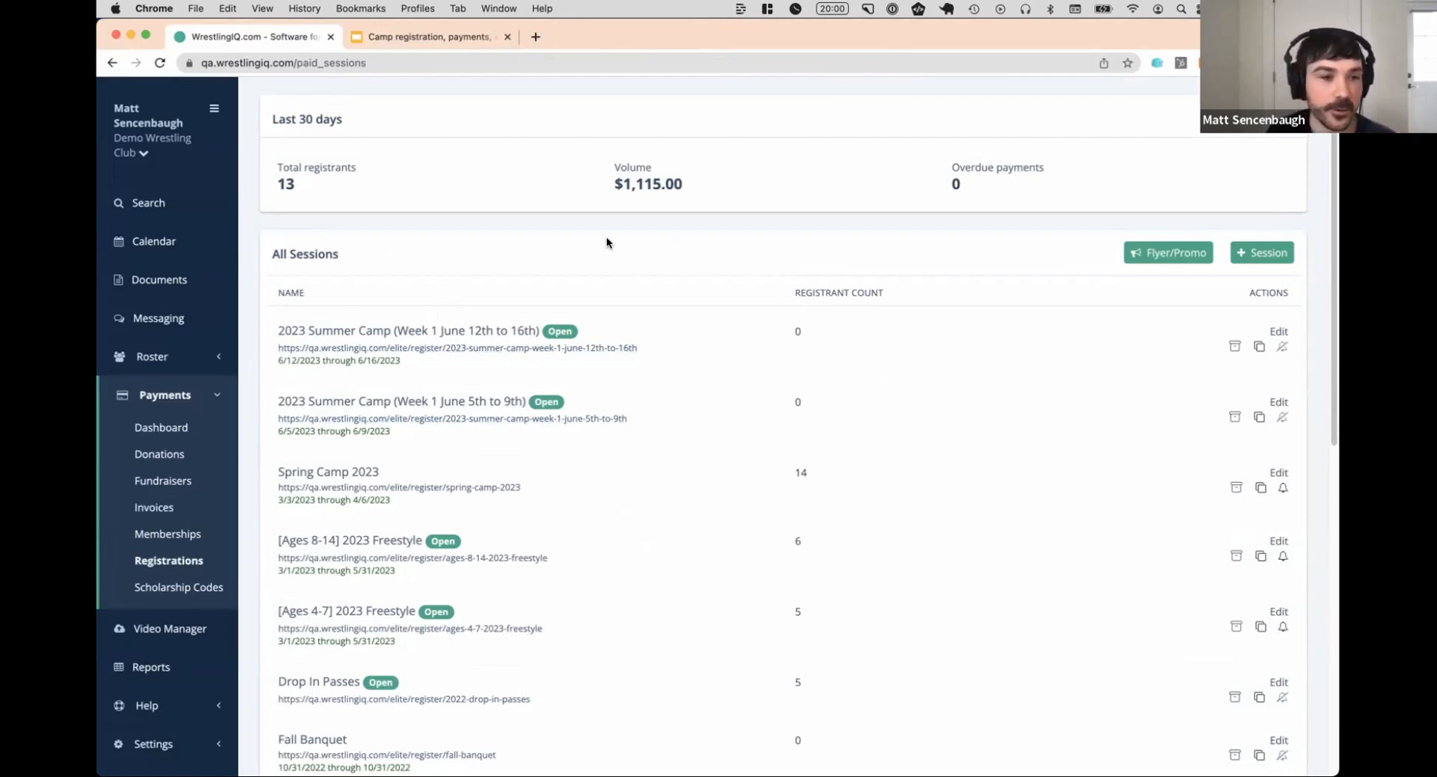
pyautogui.click(423, 36)
pyautogui.click(192, 327)
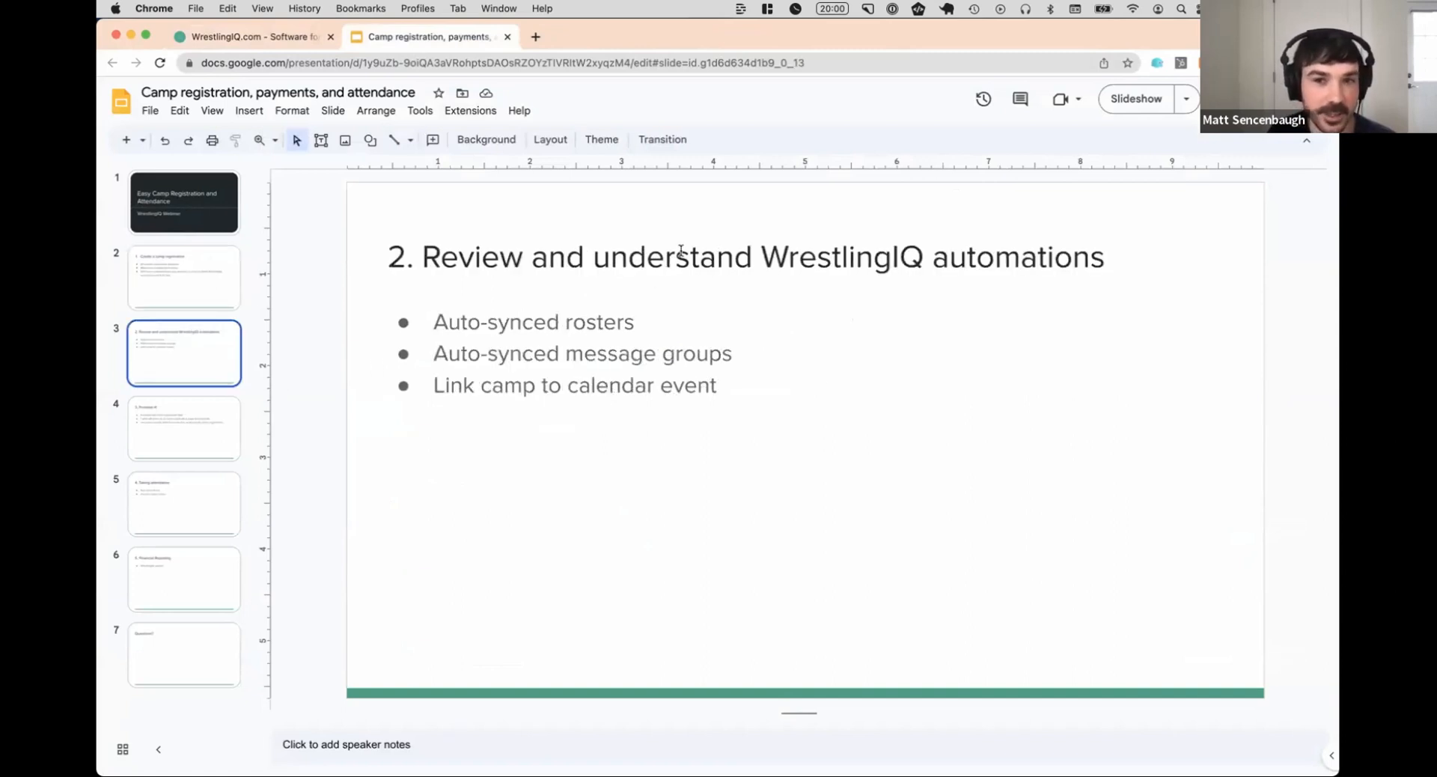
pyautogui.click(285, 47)
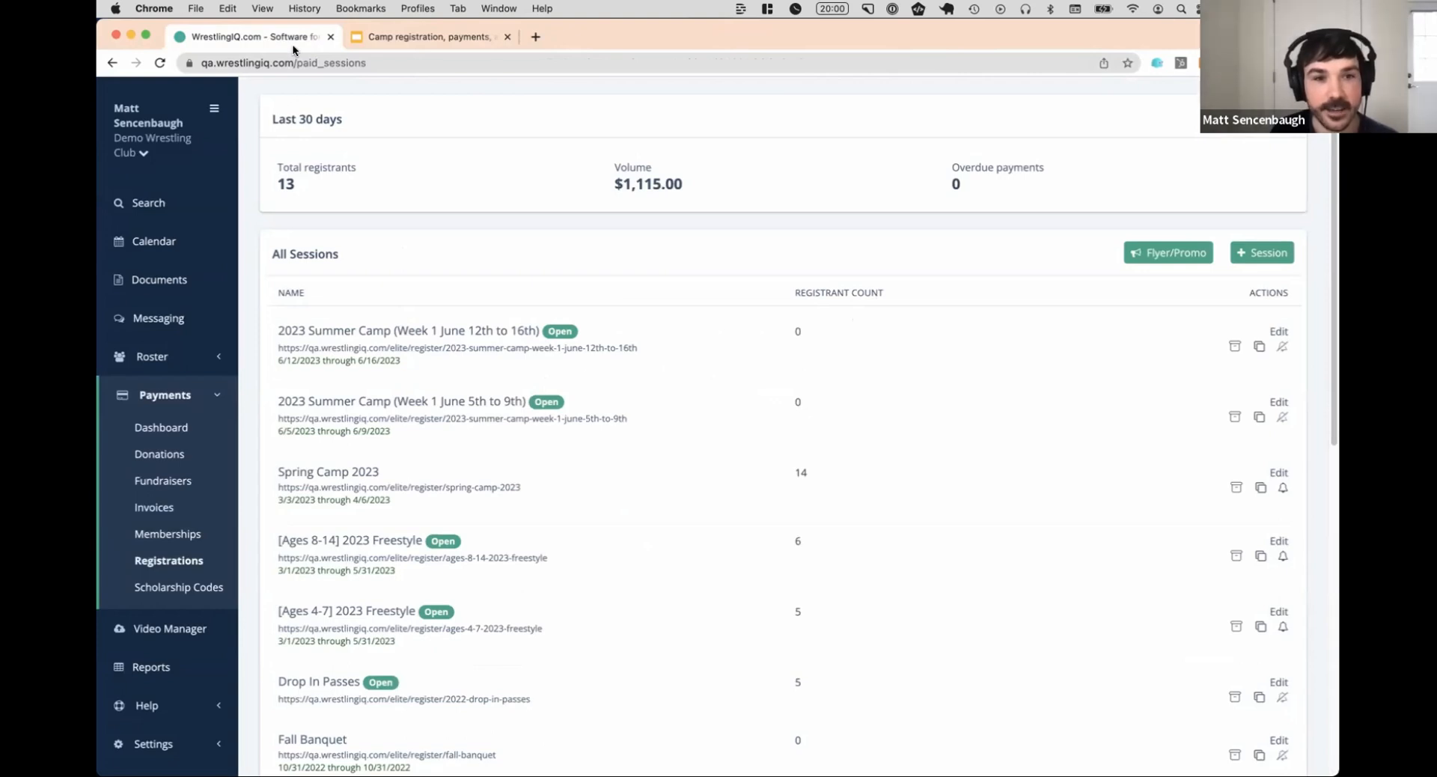
# Open the wrestlers roster page and expand the list of rosters to review those for the summer camp sessions
pyautogui.click(229, 434)
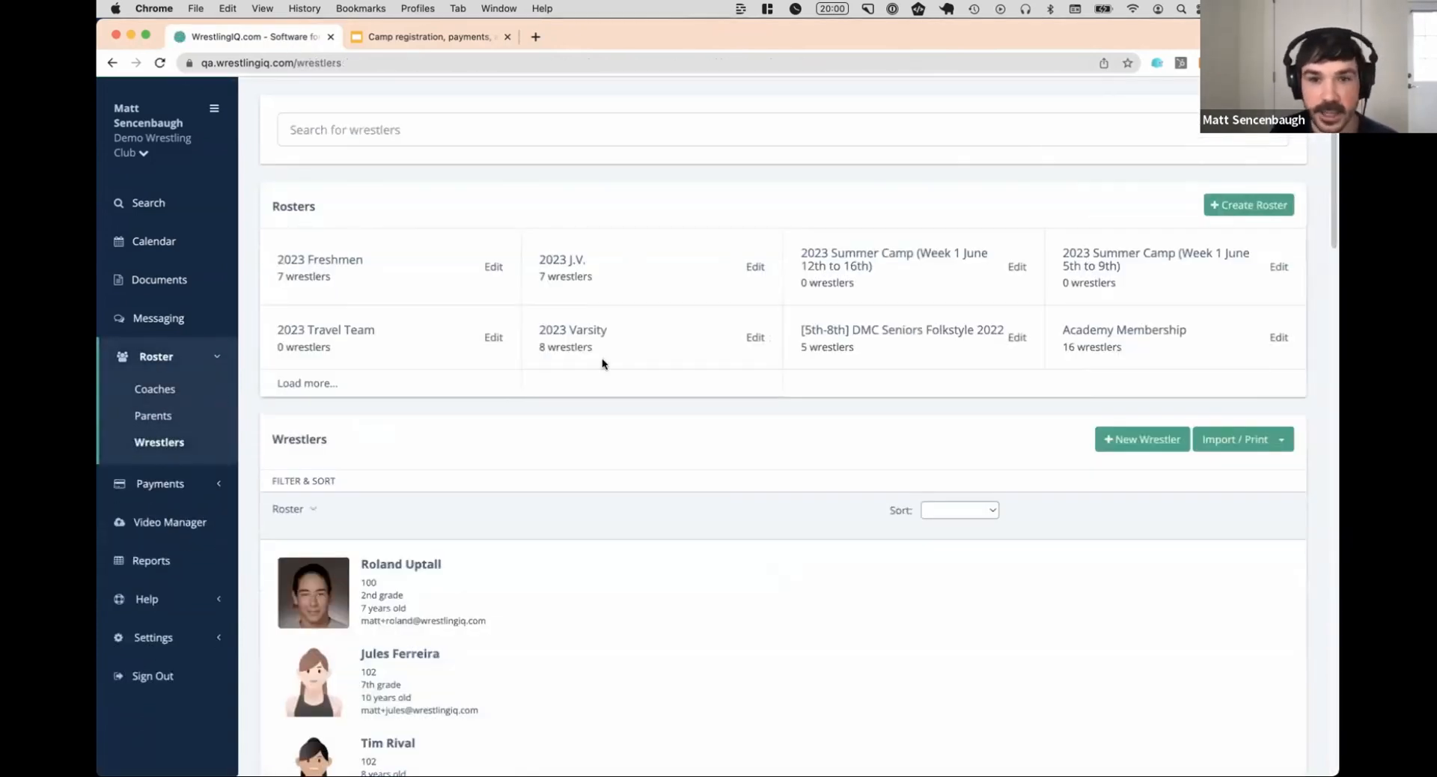
pyautogui.click(326, 384)
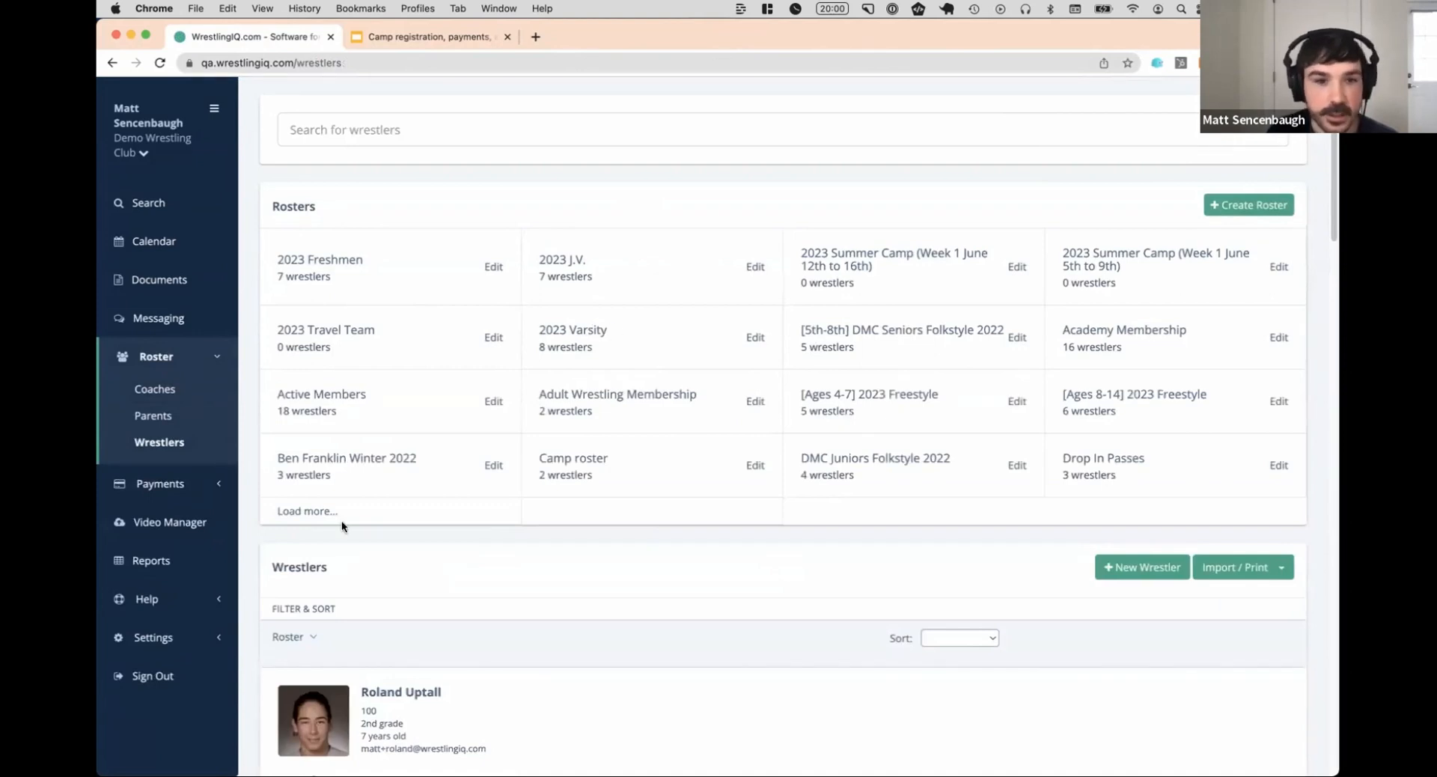
pyautogui.click(307, 511)
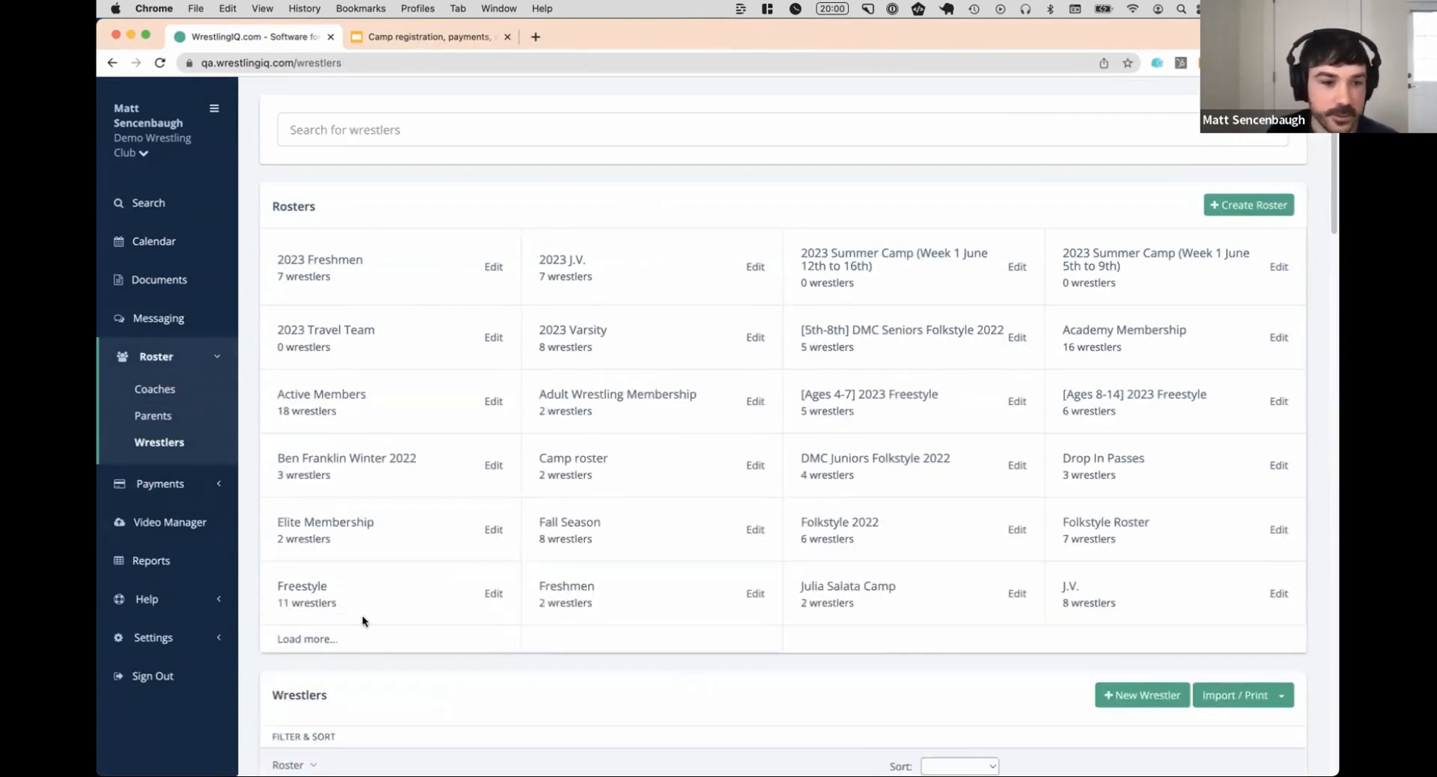
pyautogui.click(321, 638)
pyautogui.scroll(-1, 536, 406)
pyautogui.scroll(-1, 536, 405)
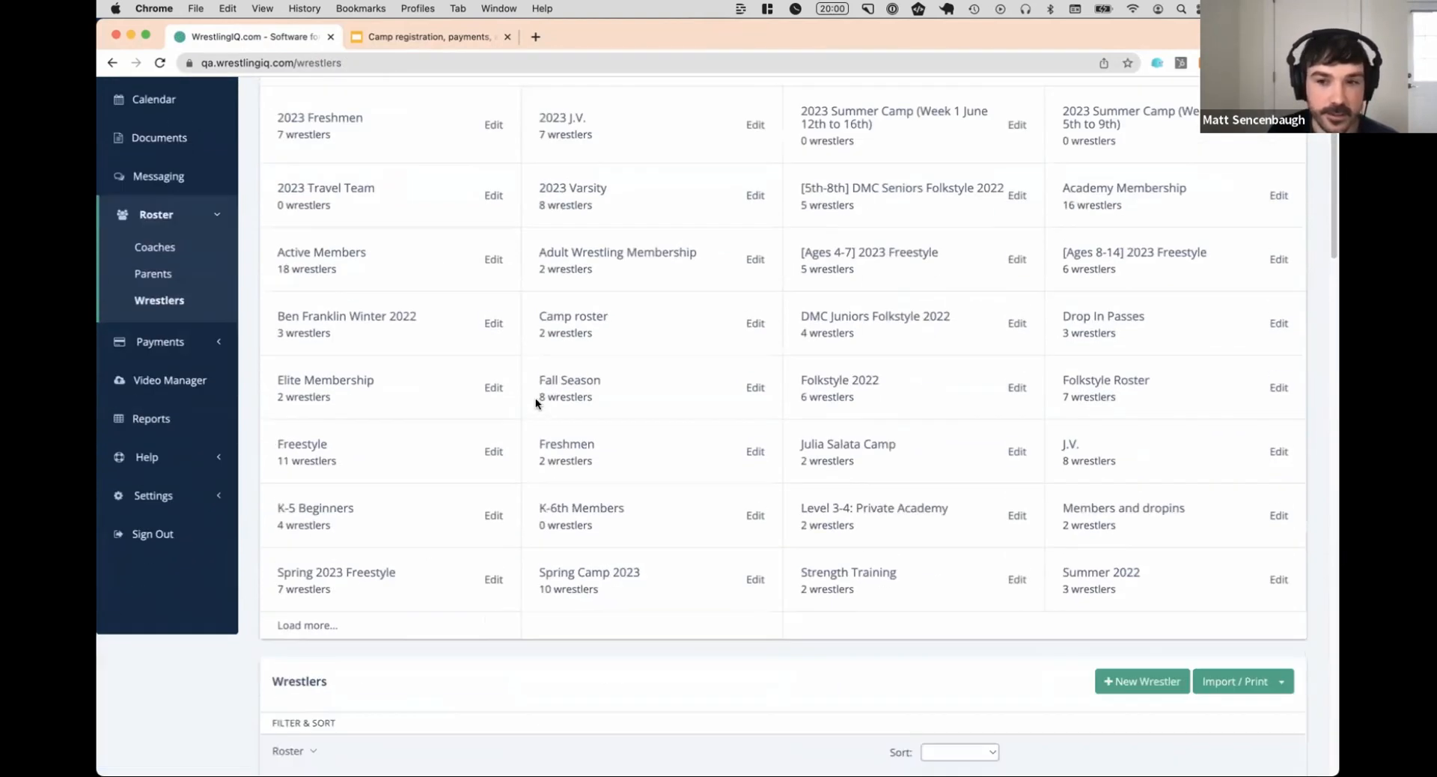
pyautogui.scroll(2, 536, 397)
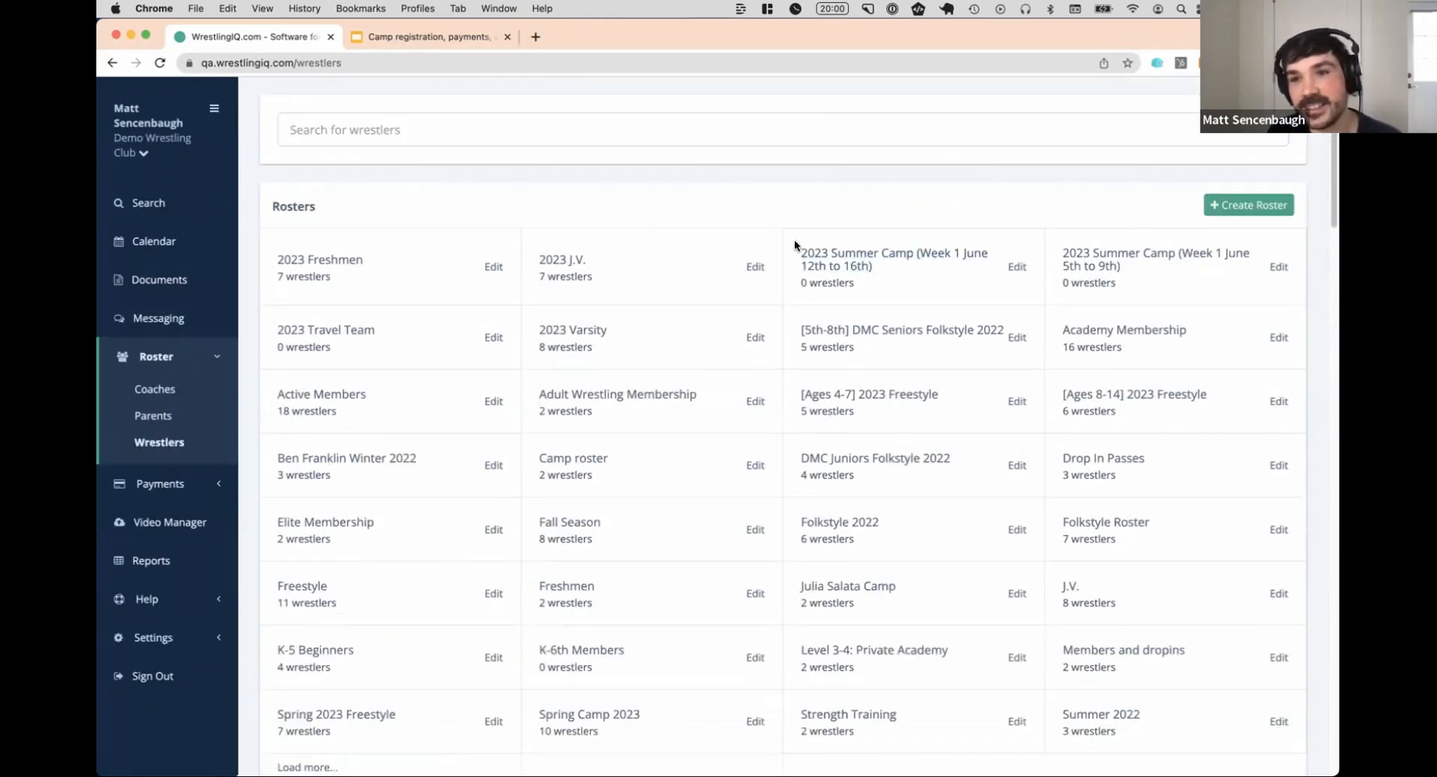
# Check the wrestlers on both 2023 Summer Camp rosters and open the message group for the June 12th to 16th camp
pyautogui.click(871, 254)
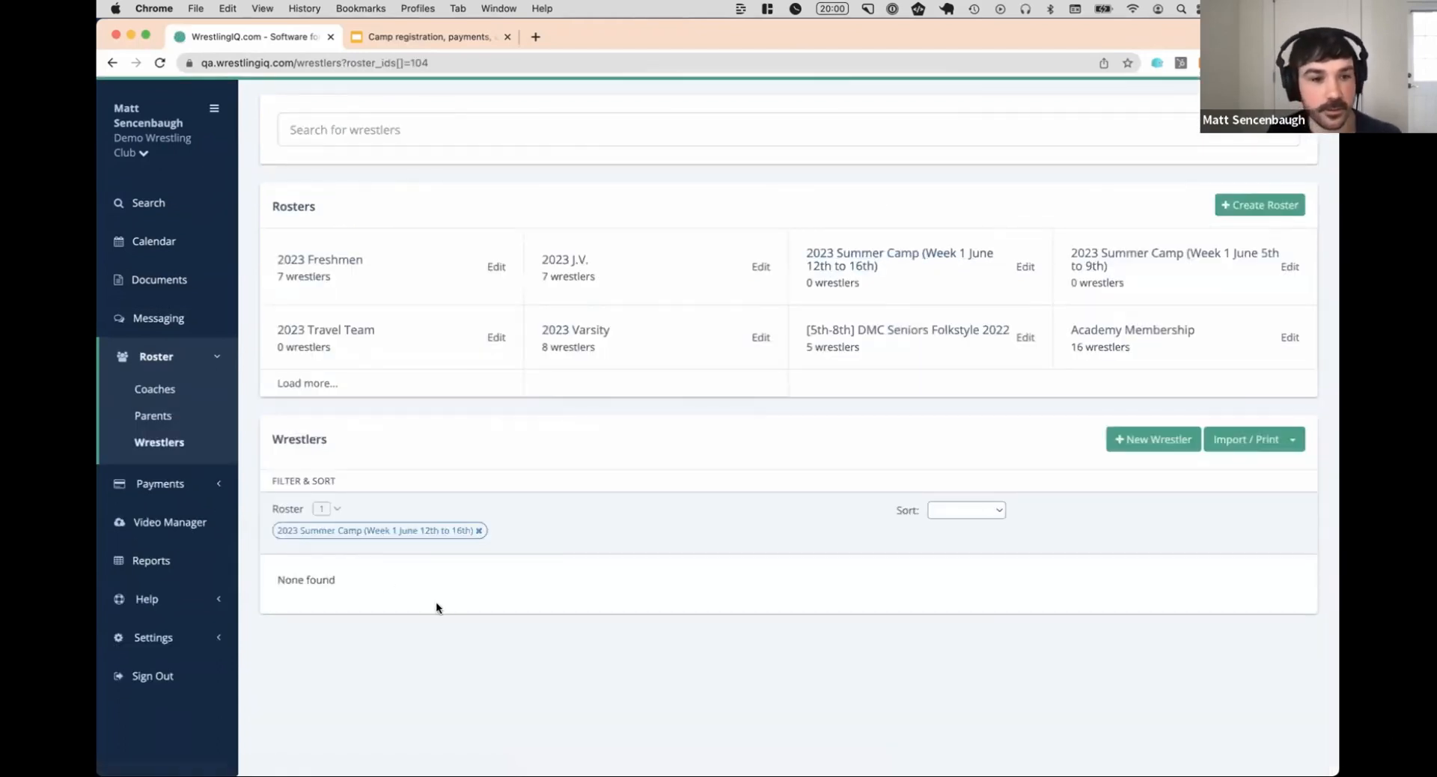
pyautogui.click(1078, 252)
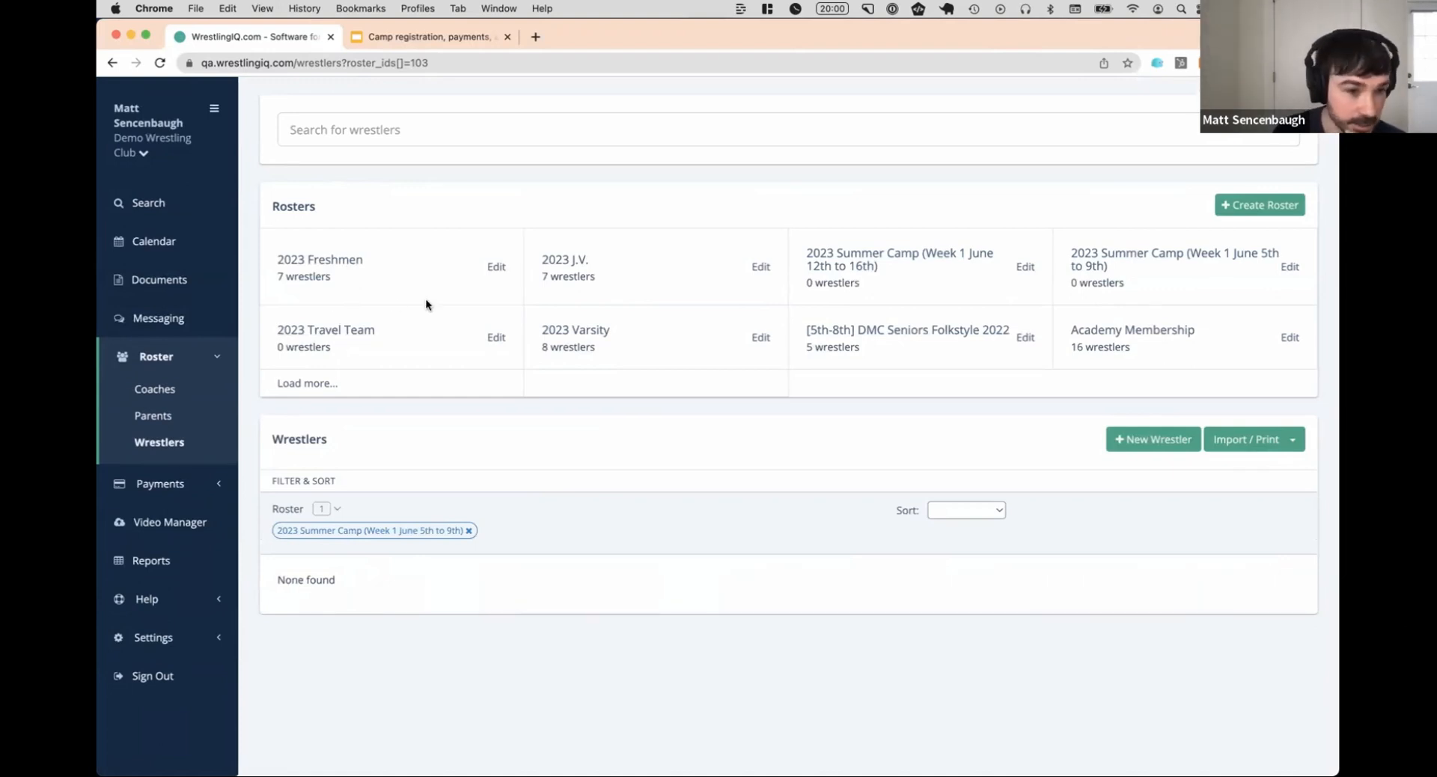
pyautogui.click(153, 323)
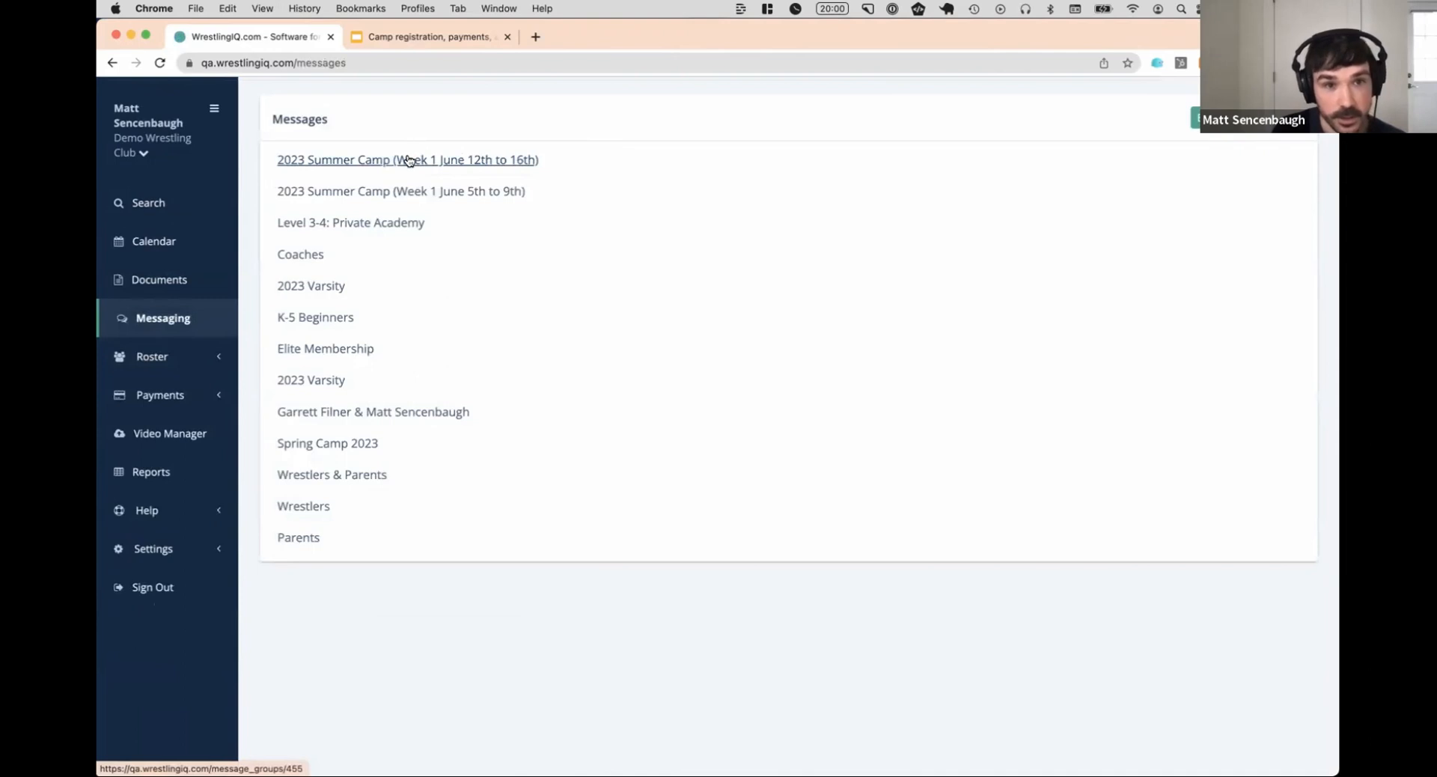
pyautogui.click(408, 161)
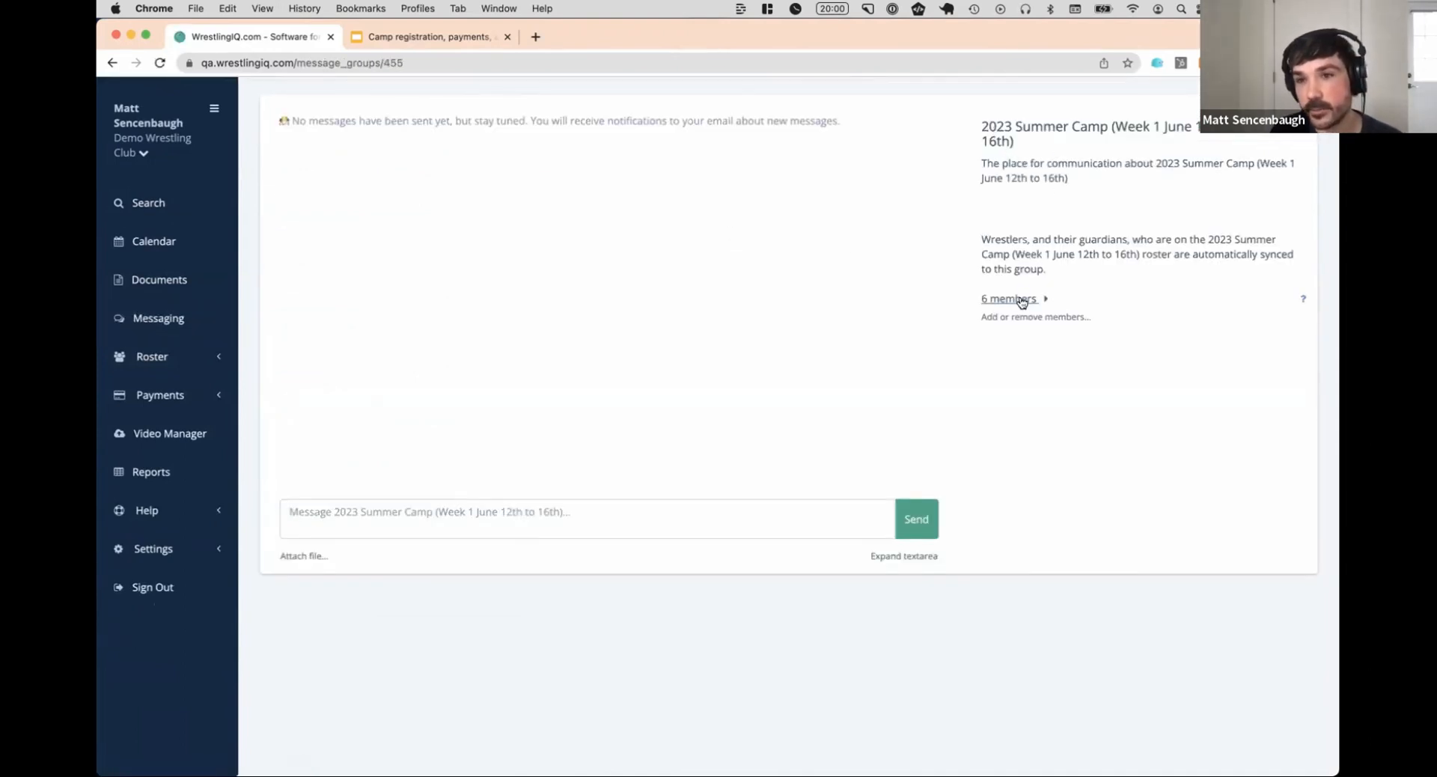
pyautogui.click(584, 517)
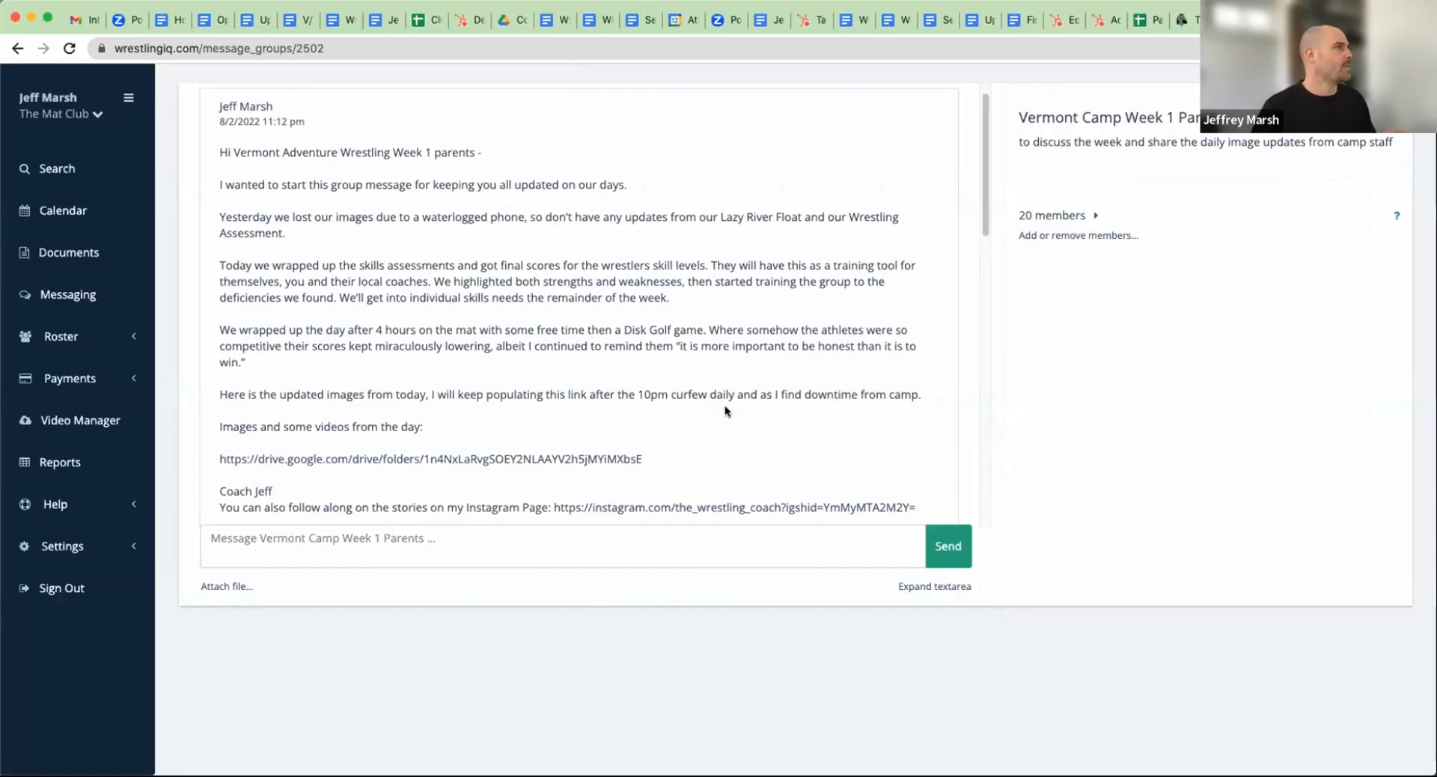
# Read the first update in the Vermont Camp Week 1 Parents message group and view its linked Google Drive image folder
pyautogui.scroll(1, 722, 407)
pyautogui.scroll(-2, 720, 409)
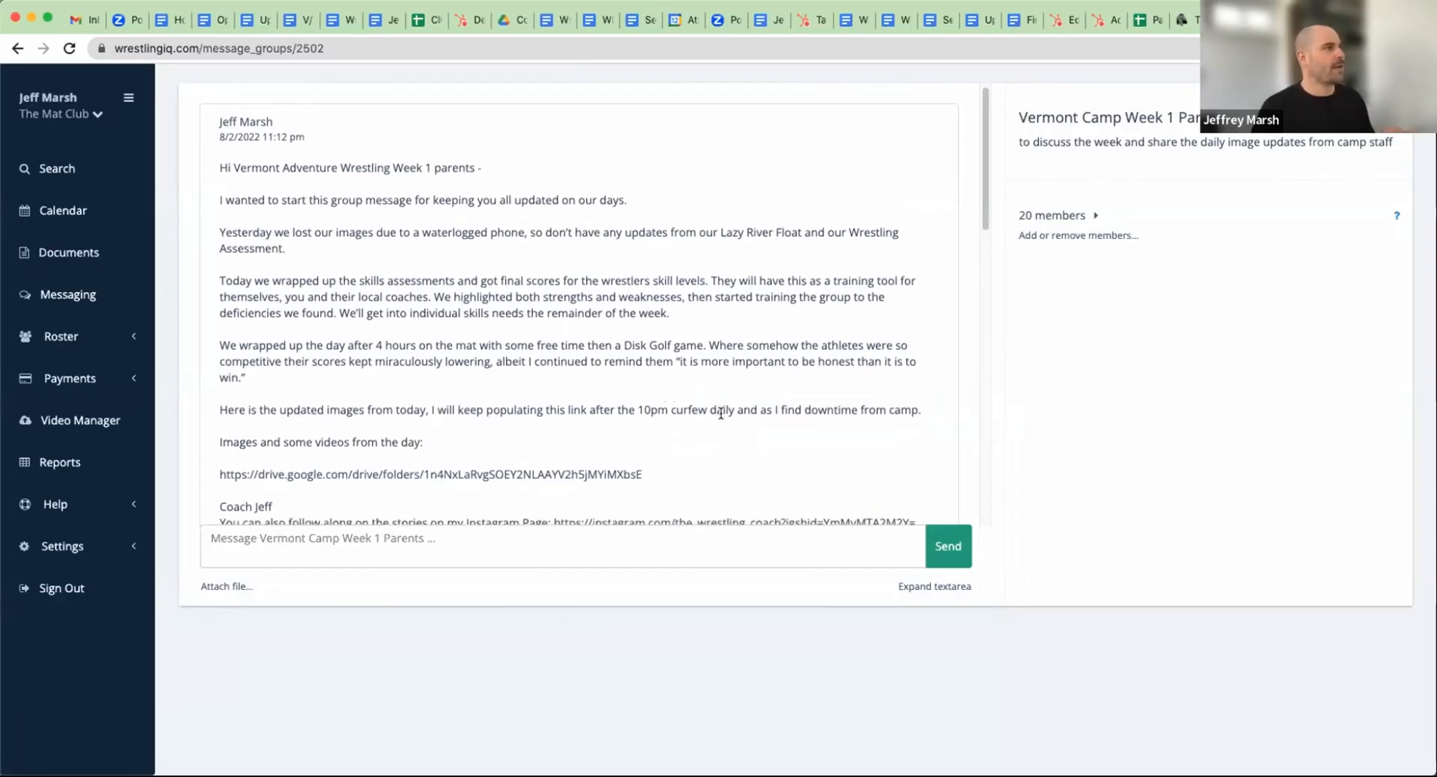
pyautogui.moveTo(231, 217); pyautogui.dragTo(673, 247)
pyautogui.click(674, 247)
pyautogui.scroll(-2, 677, 269)
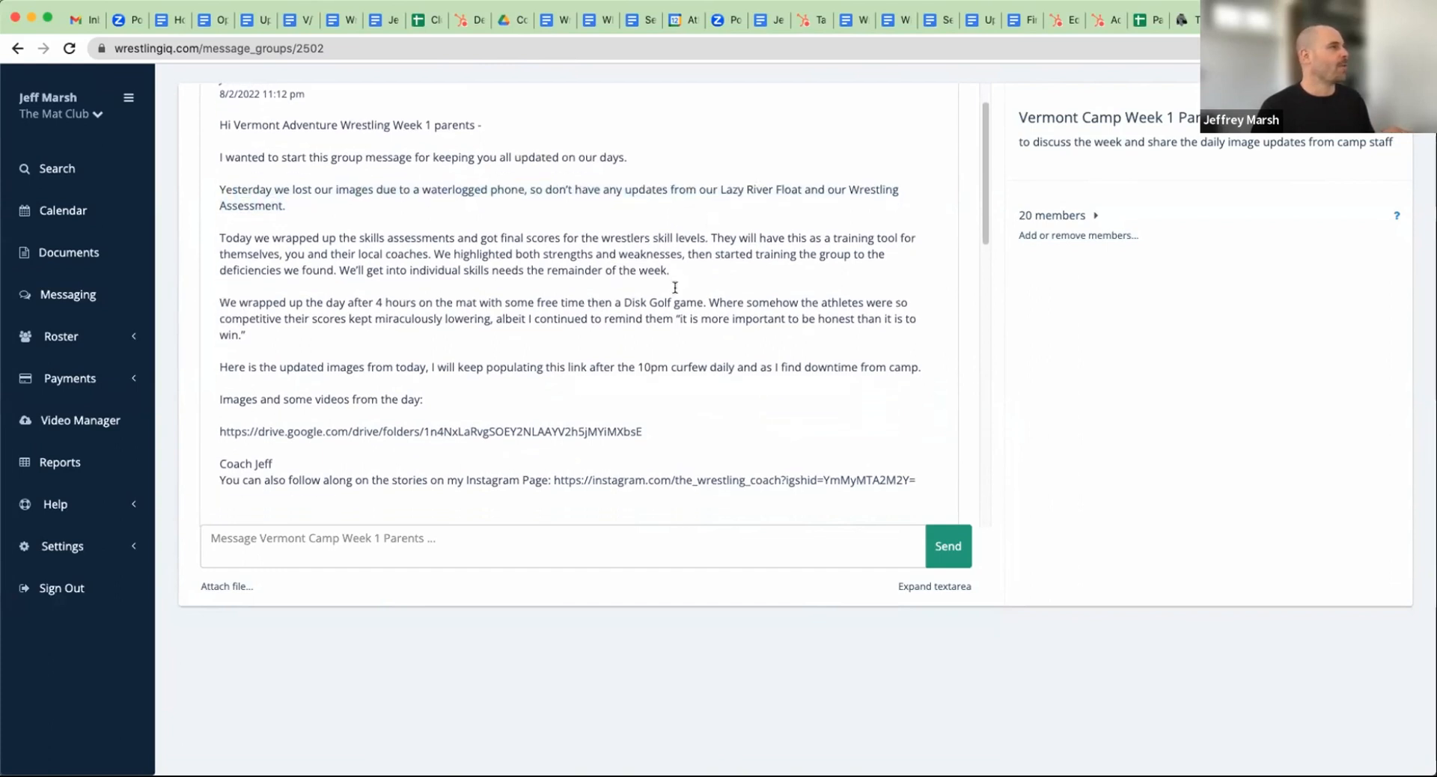
pyautogui.moveTo(267, 222); pyautogui.dragTo(624, 249)
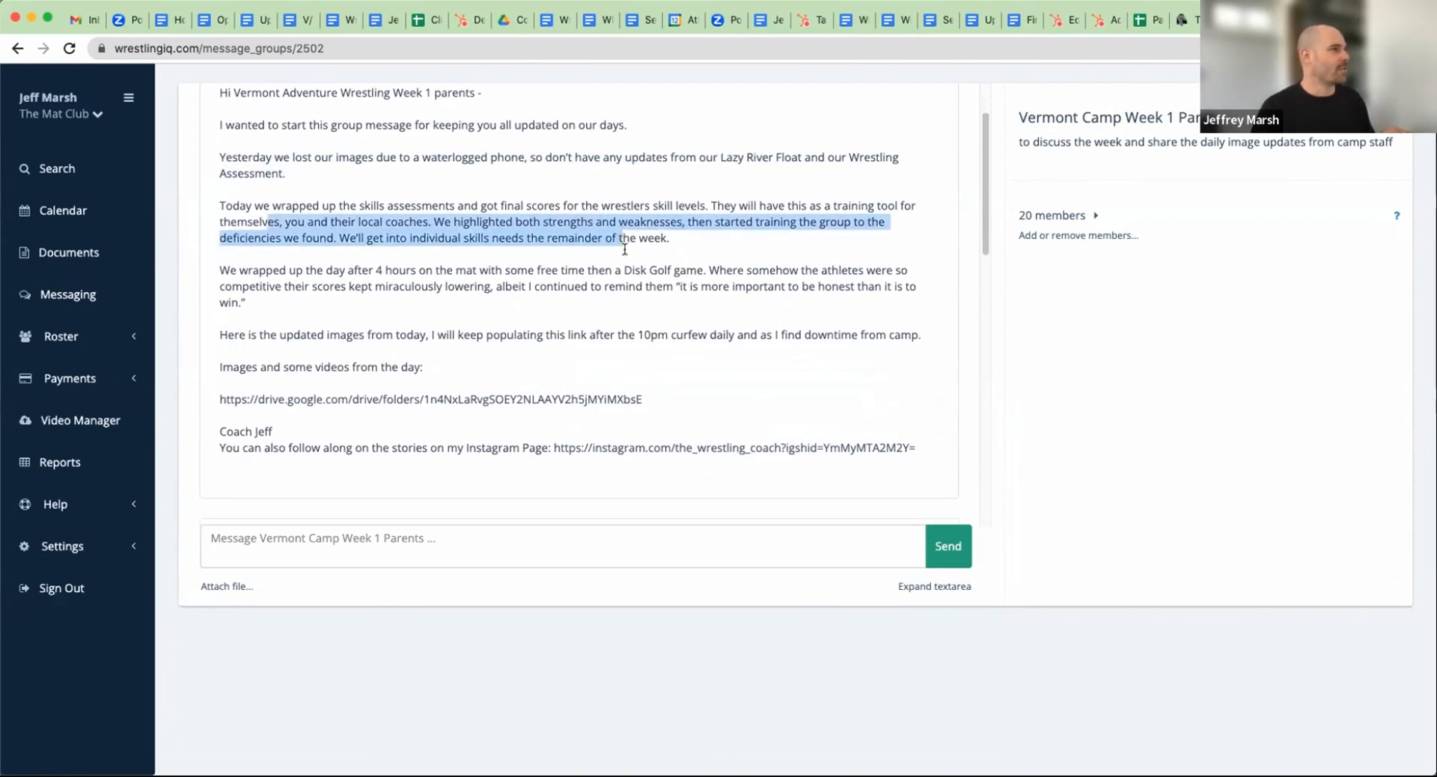
pyautogui.tripleClick(545, 285)
pyautogui.click(532, 399)
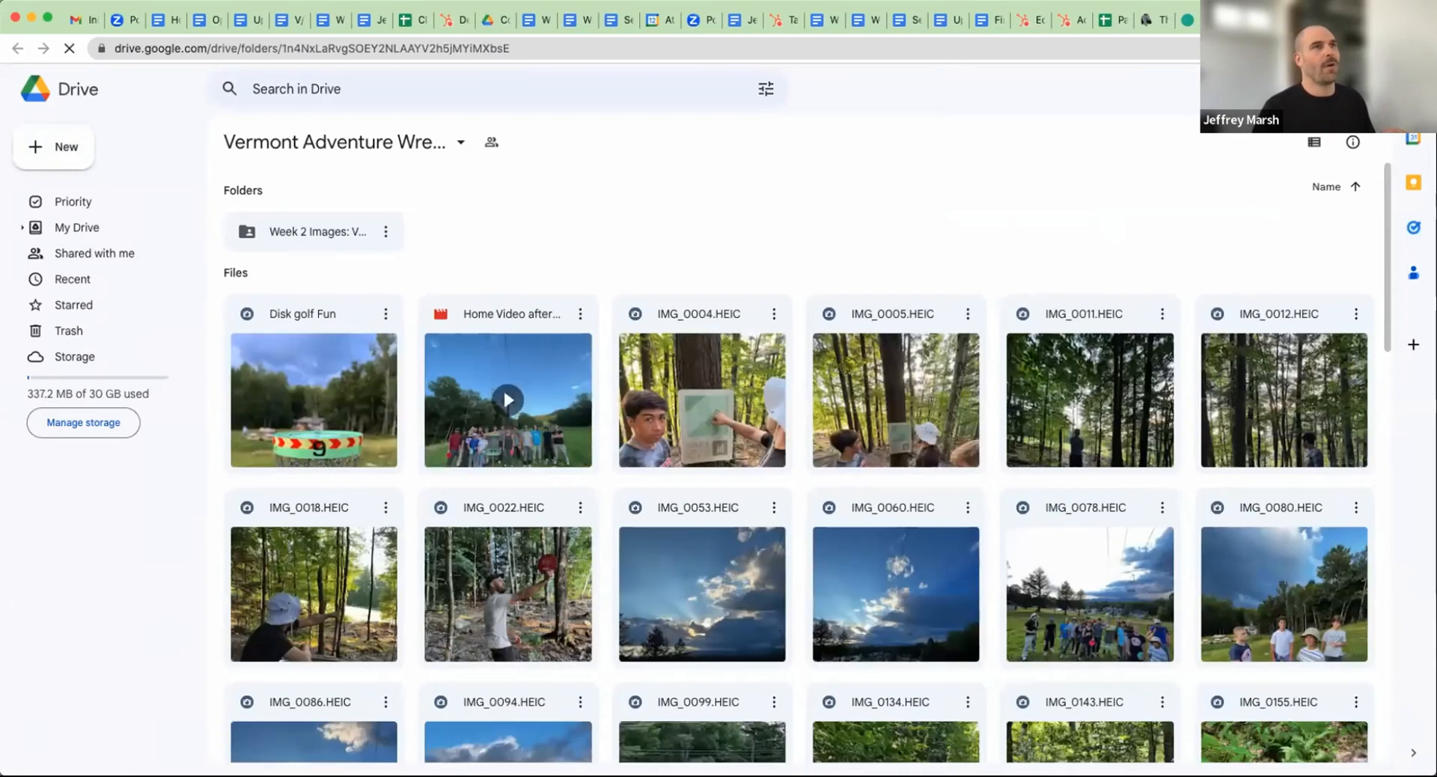
pyautogui.press('super+w')
# Read the remaining daily updates and replies in the Vermont Camp Week 1 Parents message group
pyautogui.scroll(-5, 626, 334)
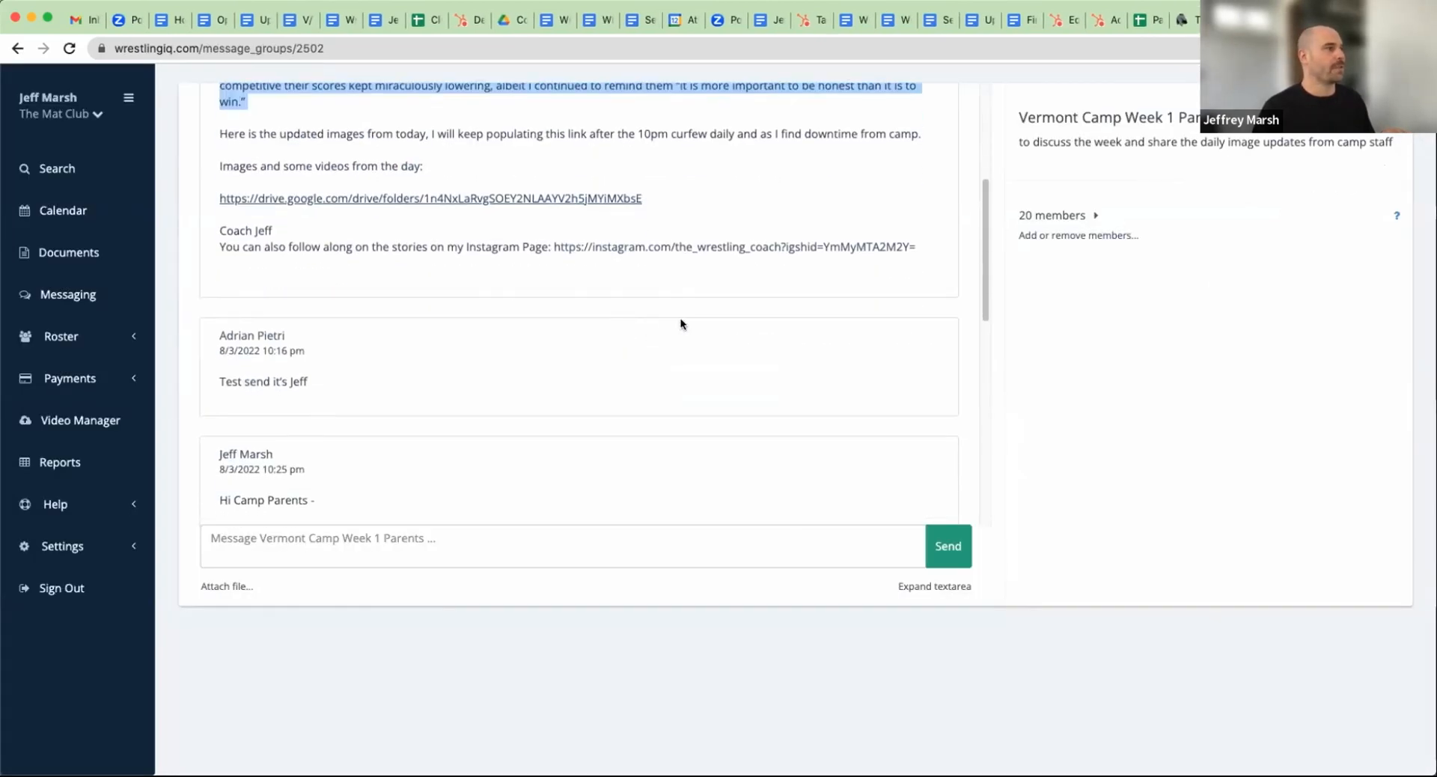
pyautogui.scroll(-6, 680, 324)
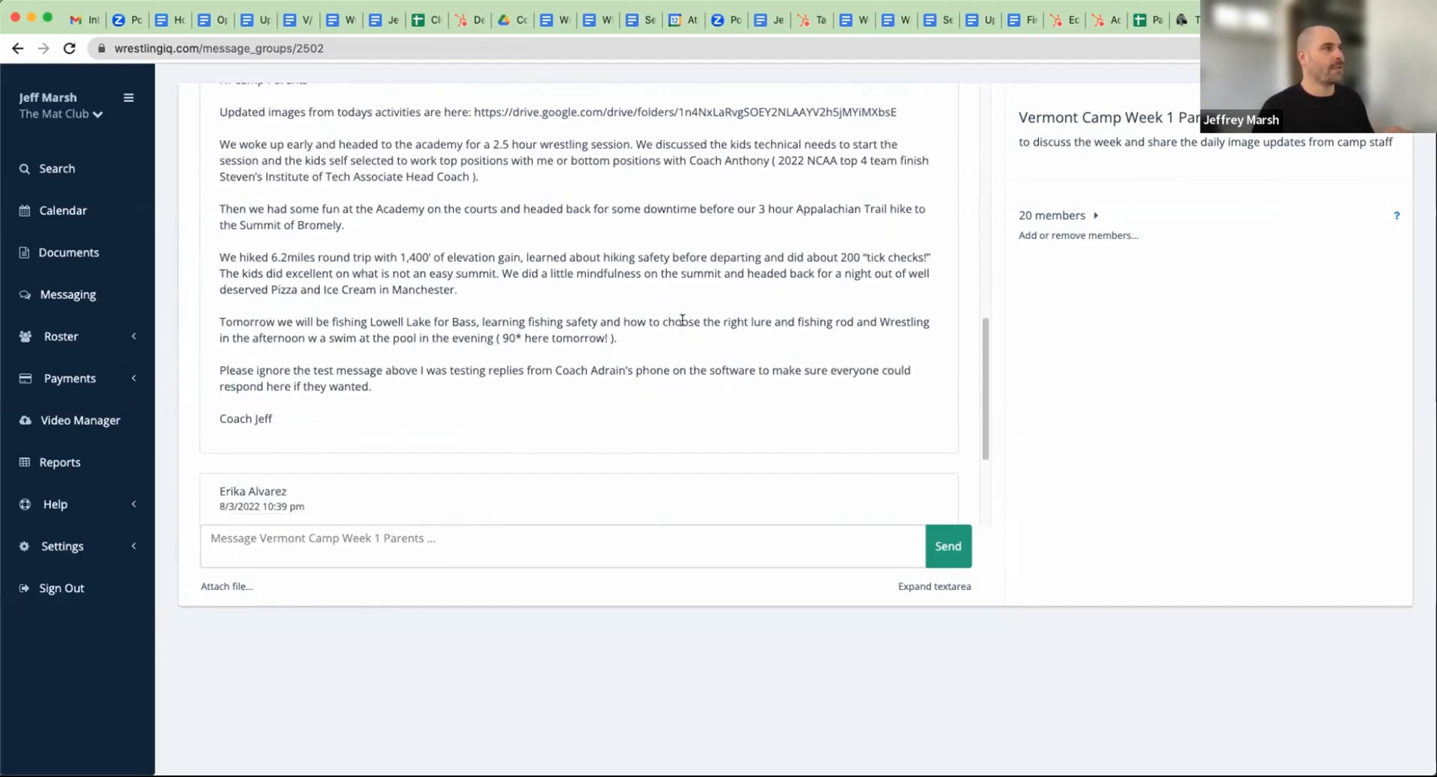
pyautogui.scroll(-5, 682, 319)
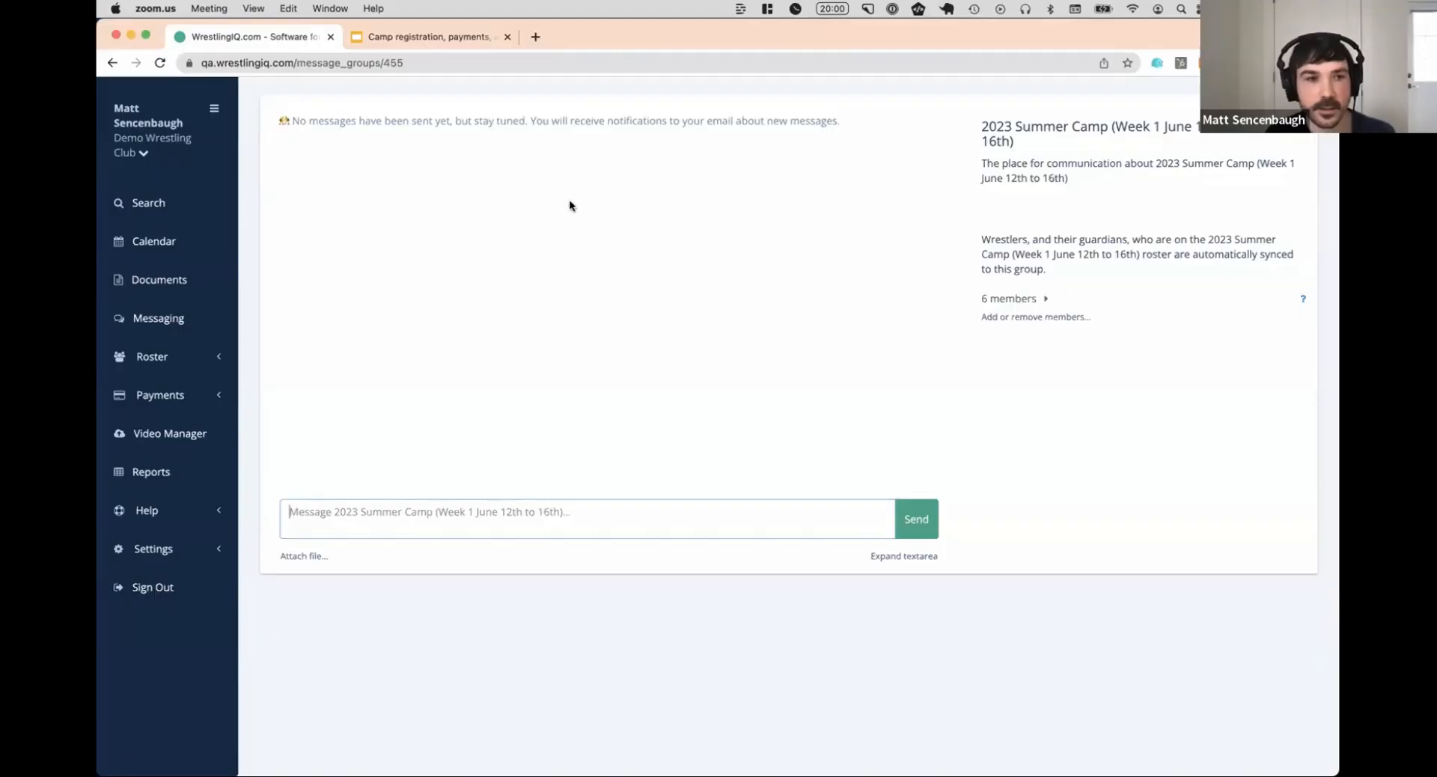
# Check the automations slide in Google Slides, return to WrestlingIQ, and show June 2023 in the calendar
pyautogui.click(420, 36)
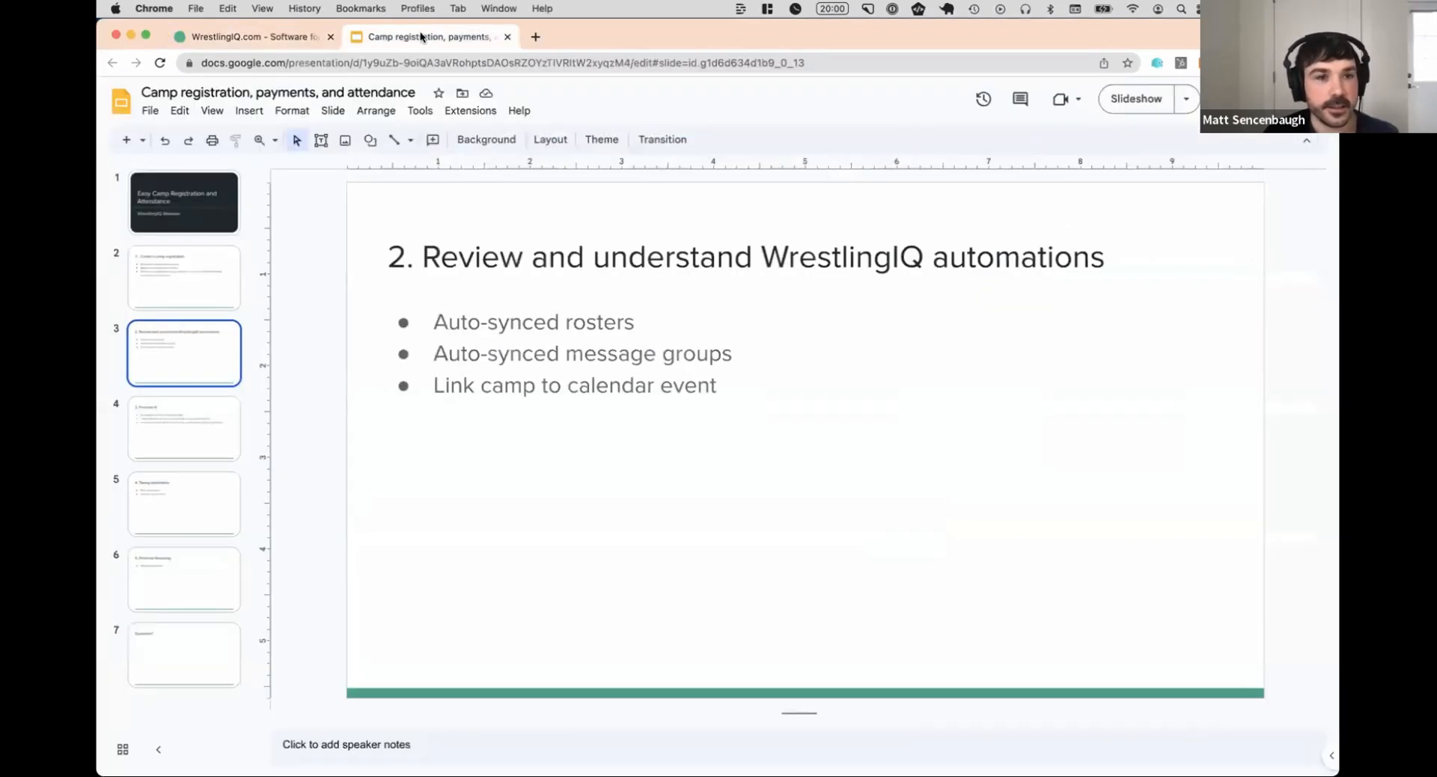
pyautogui.click(289, 37)
pyautogui.click(193, 246)
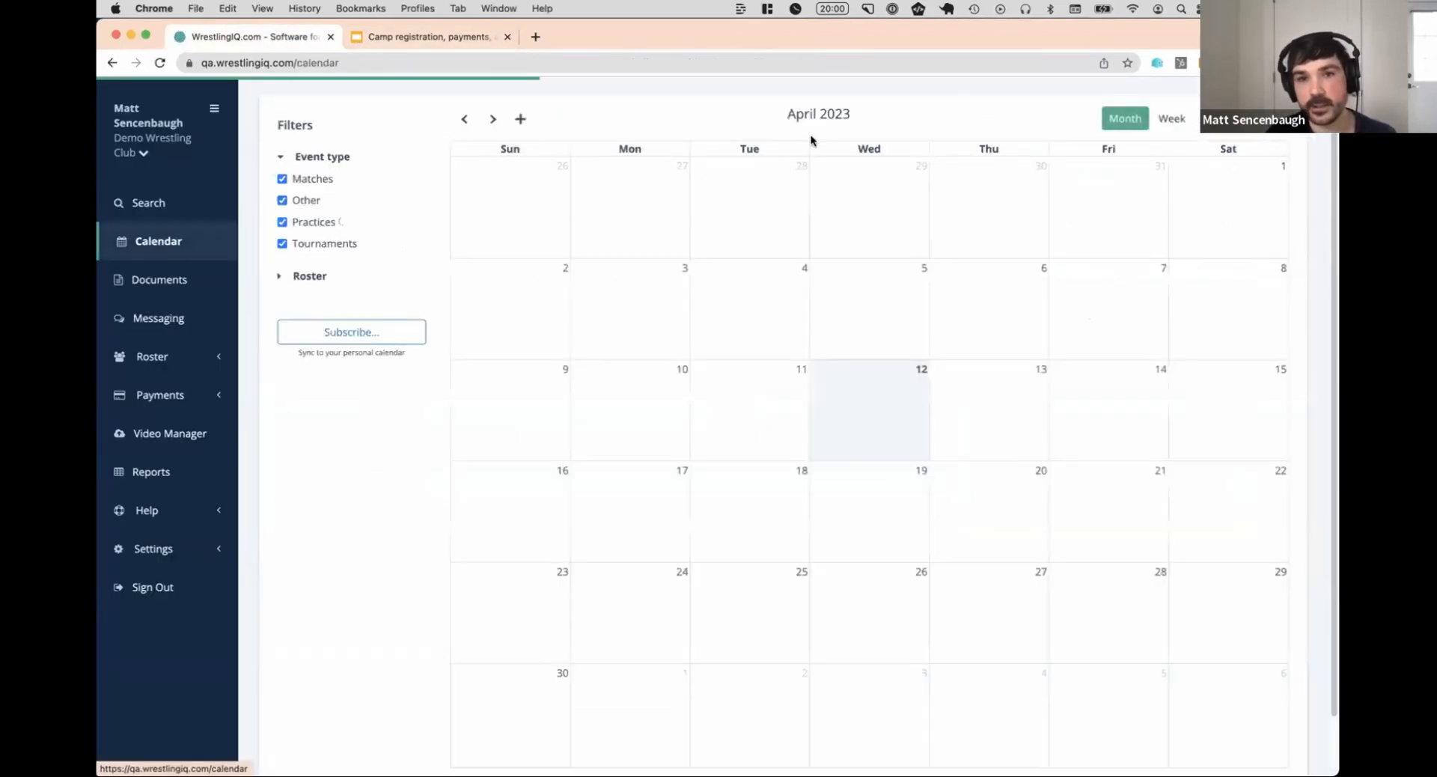
pyautogui.doubleClick(495, 119)
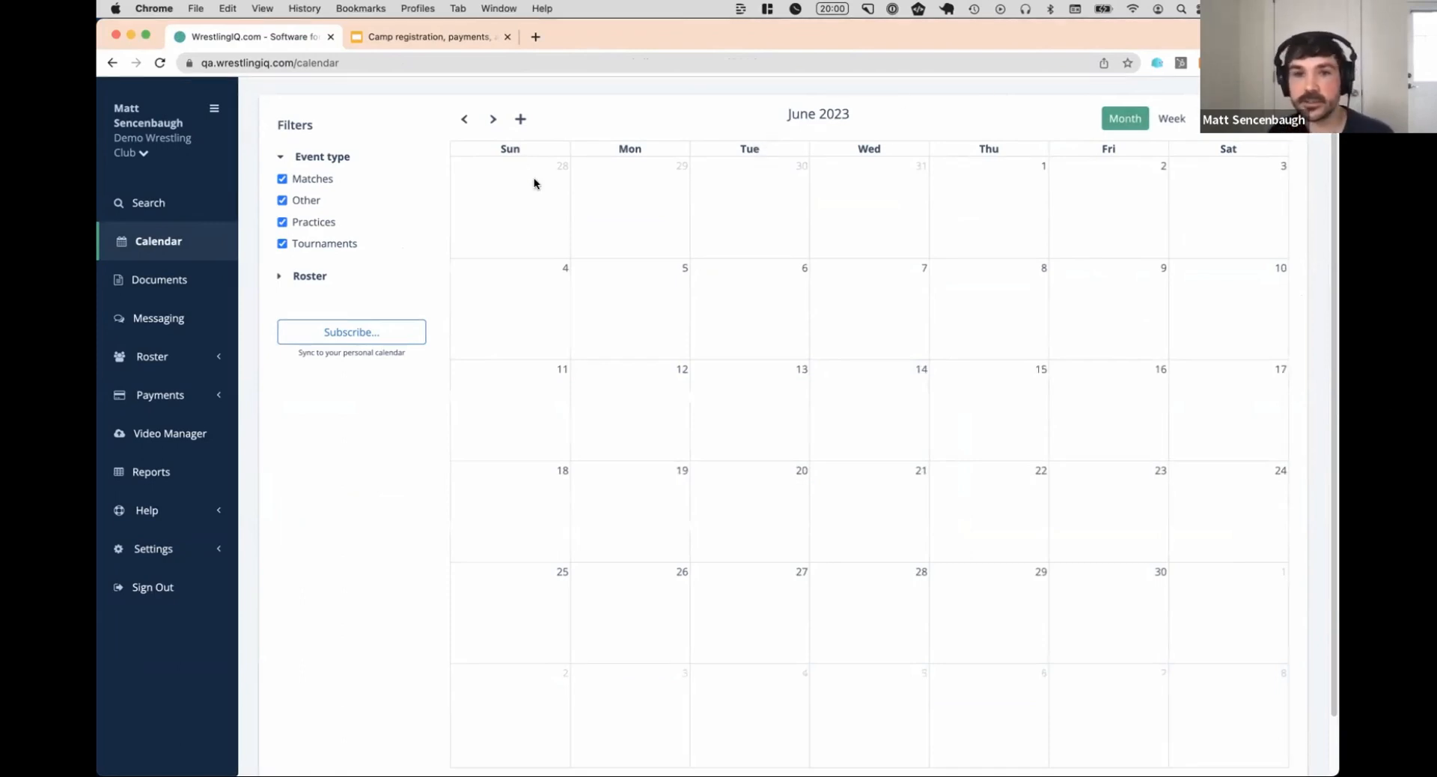
# Start a calendar event on June 5, 2023 named "2023 Summer Camp Week 1" with the event type Practice
pyautogui.click(627, 289)
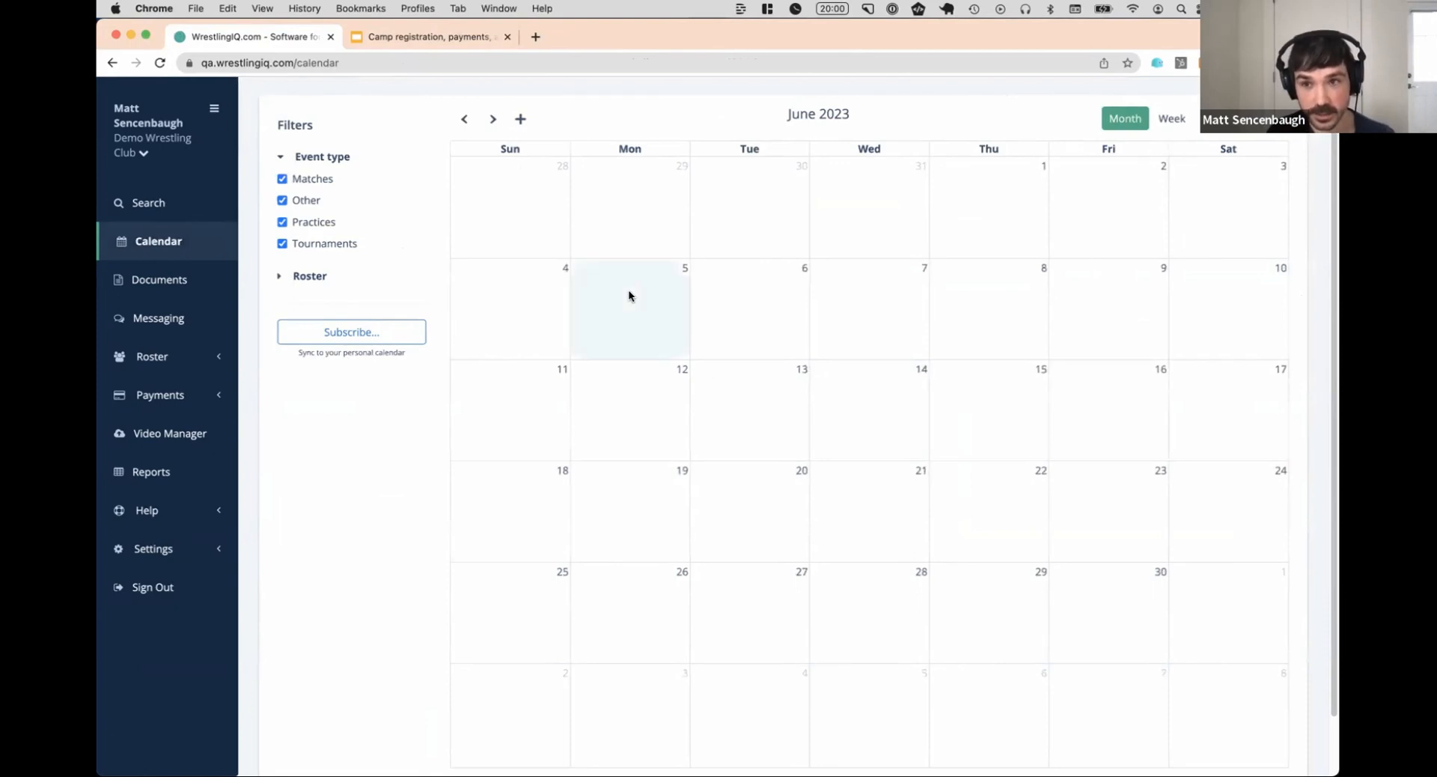
pyautogui.write('Wee')
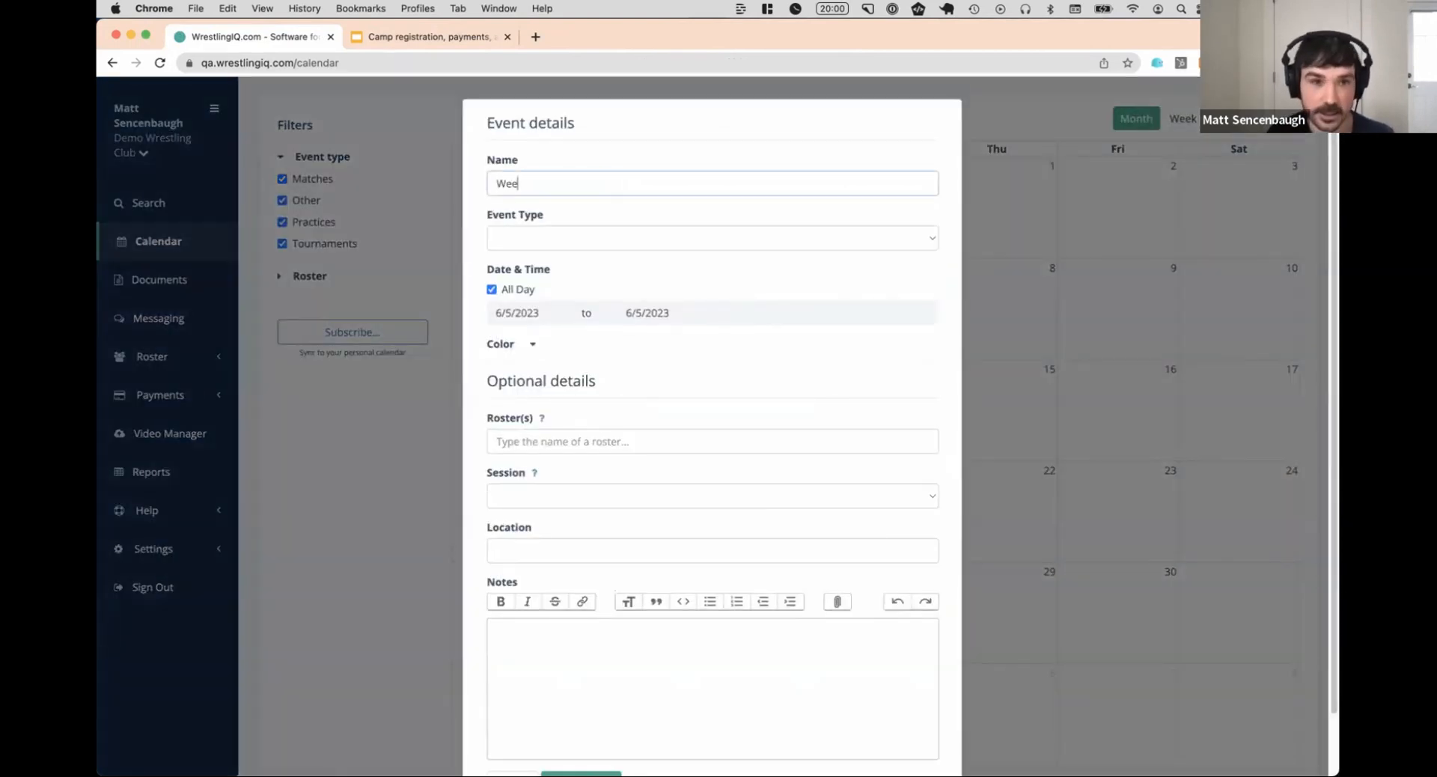
pyautogui.write('k')
pyautogui.press('super+a')
pyautogui.write('202')
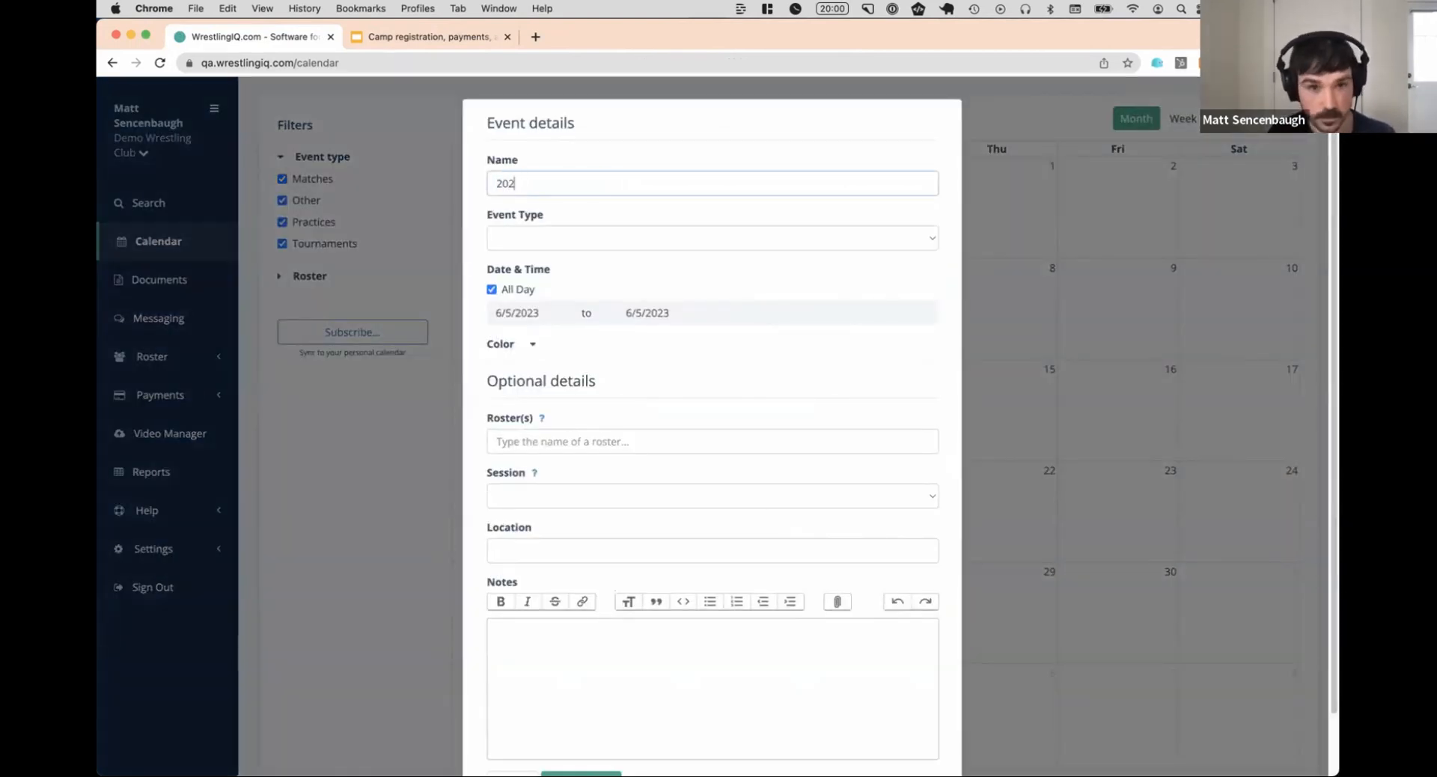
pyautogui.write('3 Summer Camp Week 1')
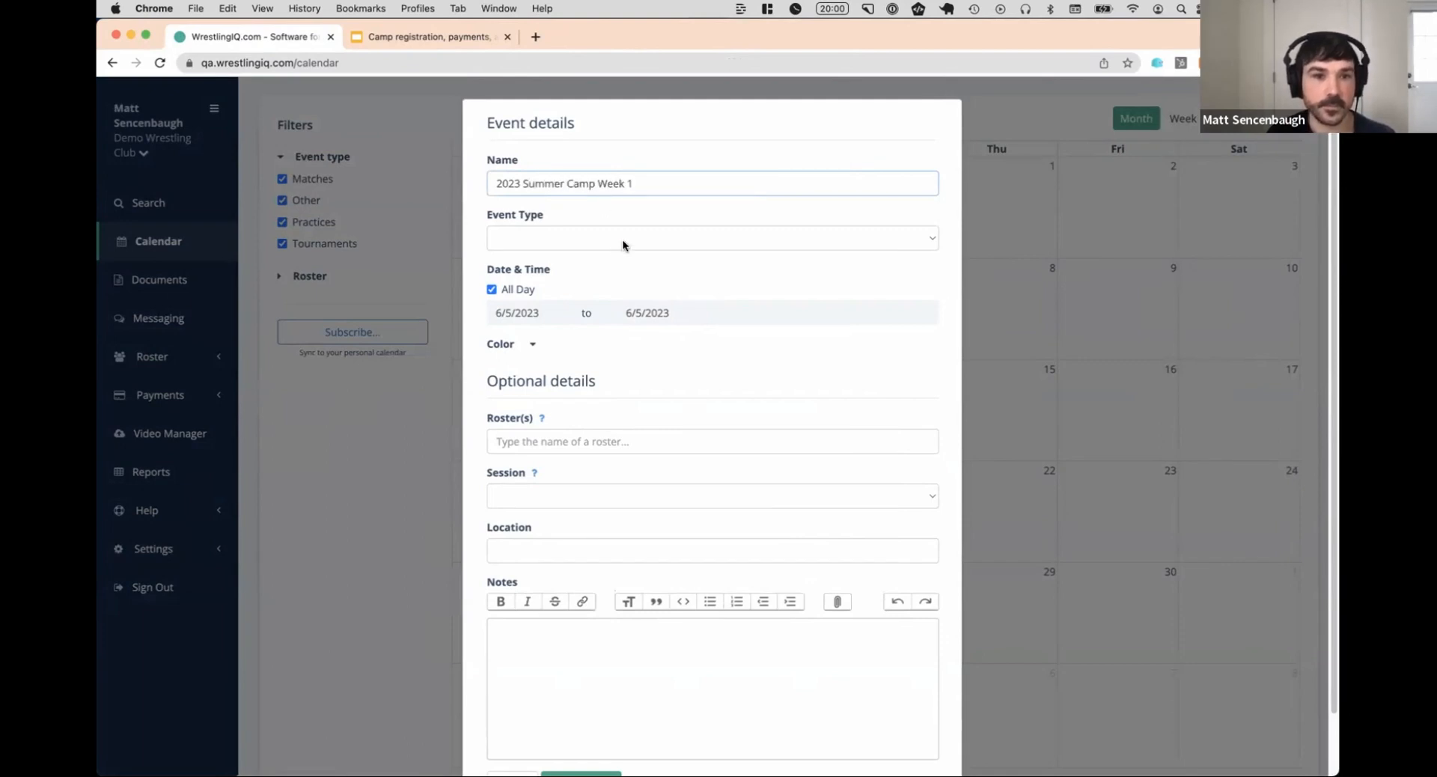
pyautogui.click(621, 239)
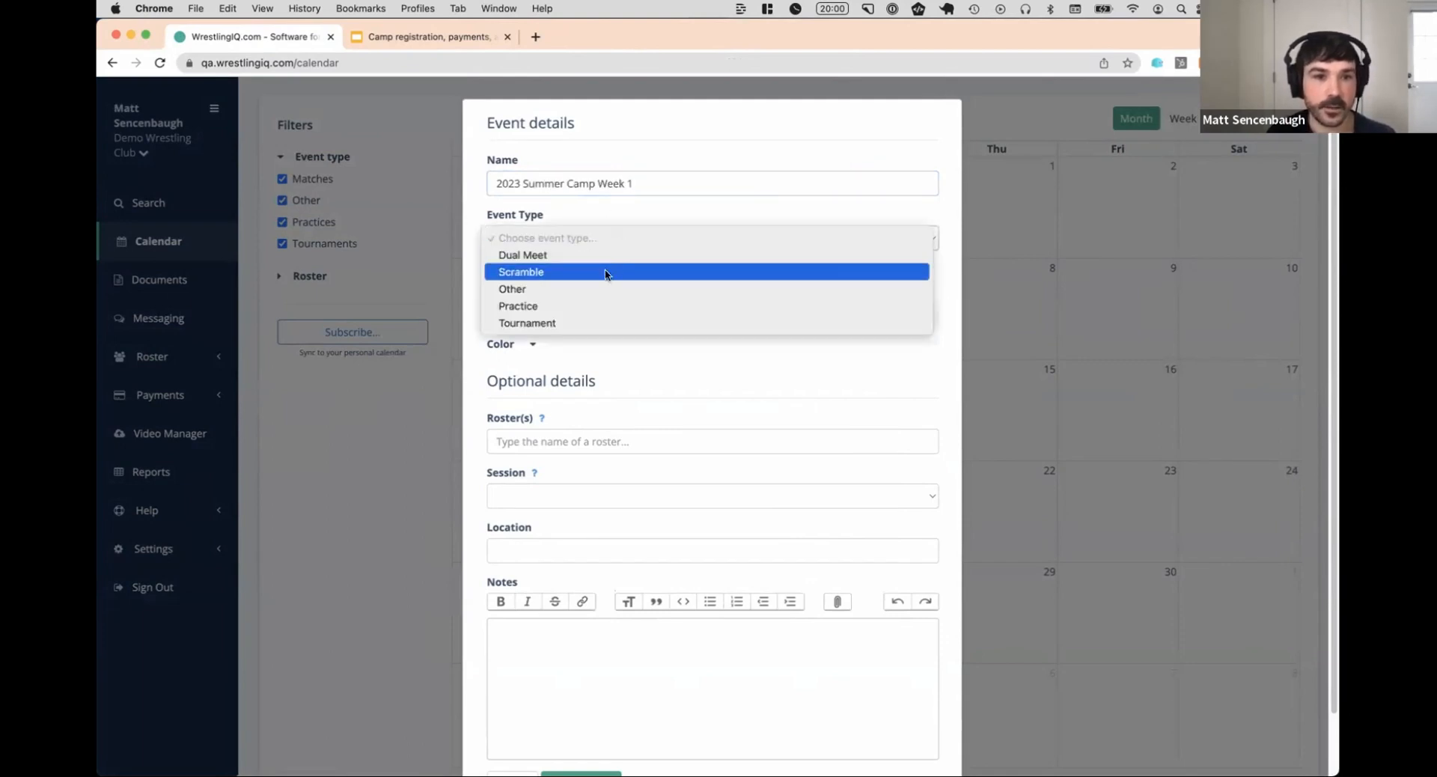
pyautogui.click(601, 306)
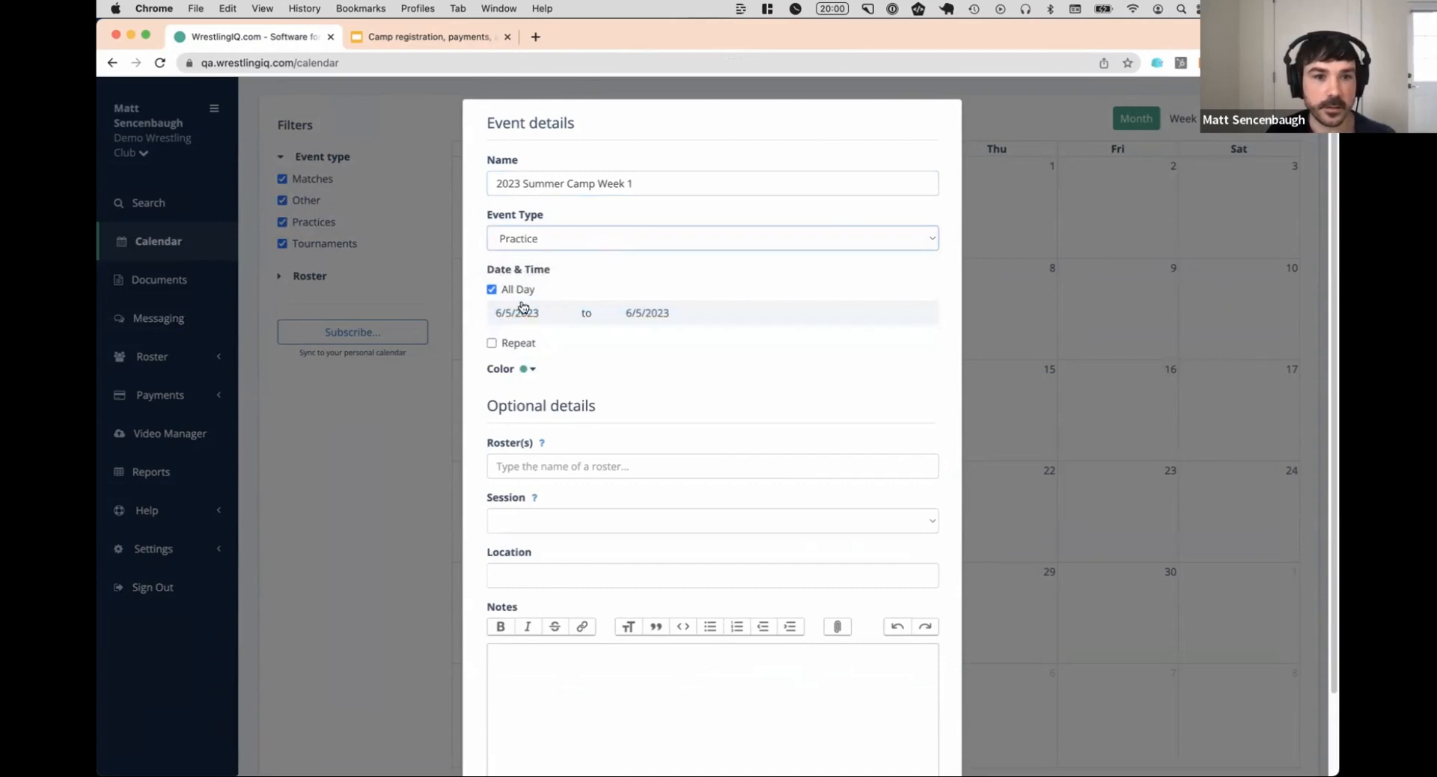
# Turn off the all-day setting and set the event's time to 1:00 pm to 3:30 pm
pyautogui.click(515, 290)
pyautogui.click(635, 313)
pyautogui.scroll(-5, 625, 378)
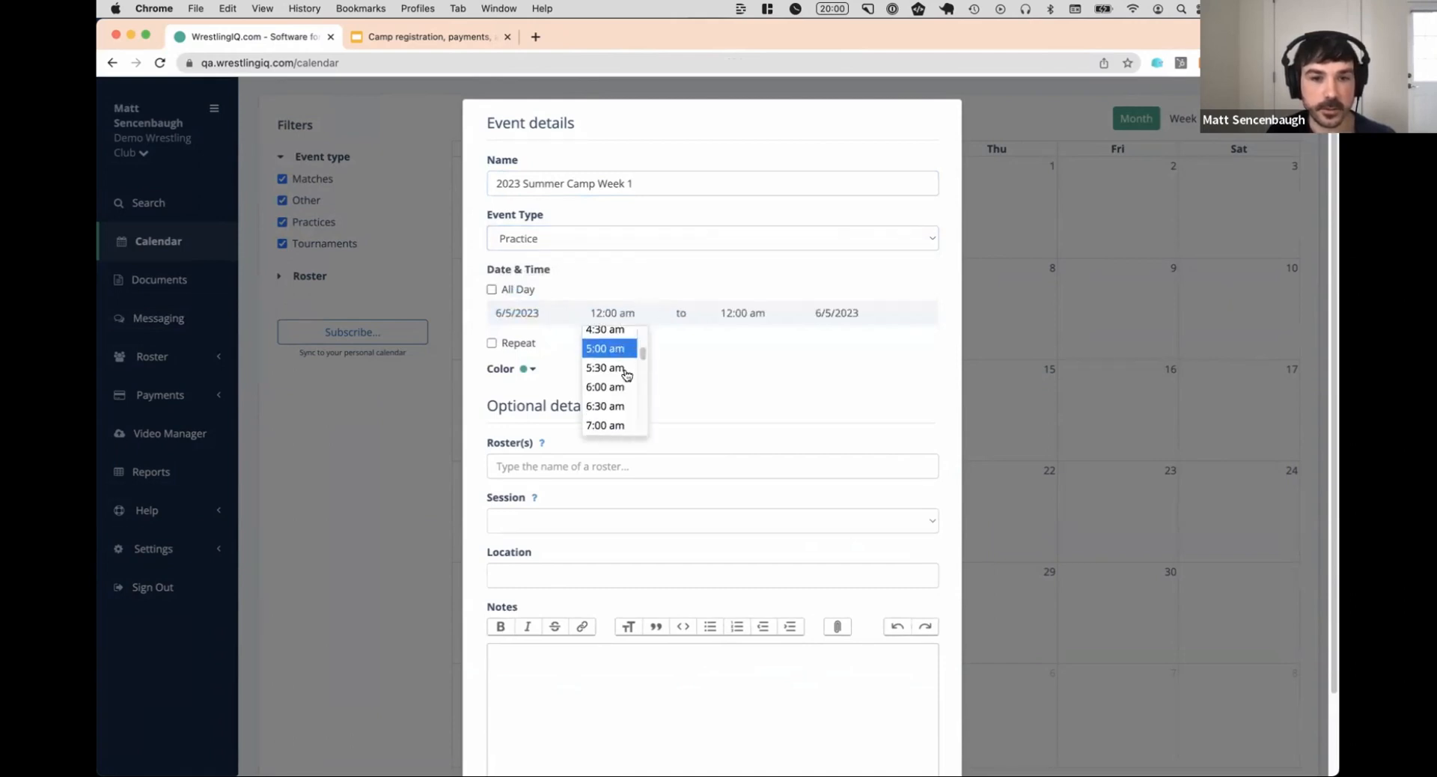
pyautogui.scroll(-5, 625, 379)
pyautogui.scroll(3, 612, 381)
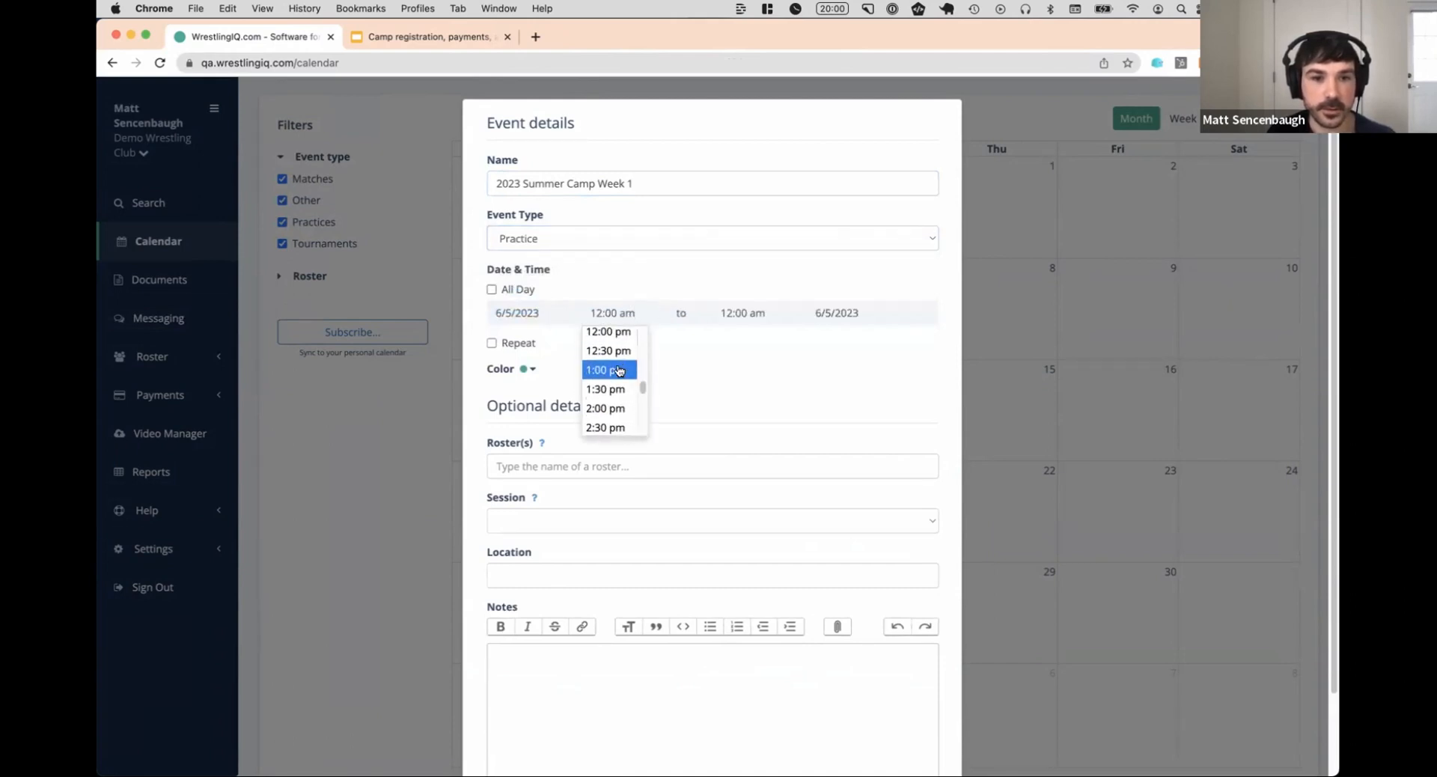
pyautogui.click(608, 371)
pyautogui.click(741, 313)
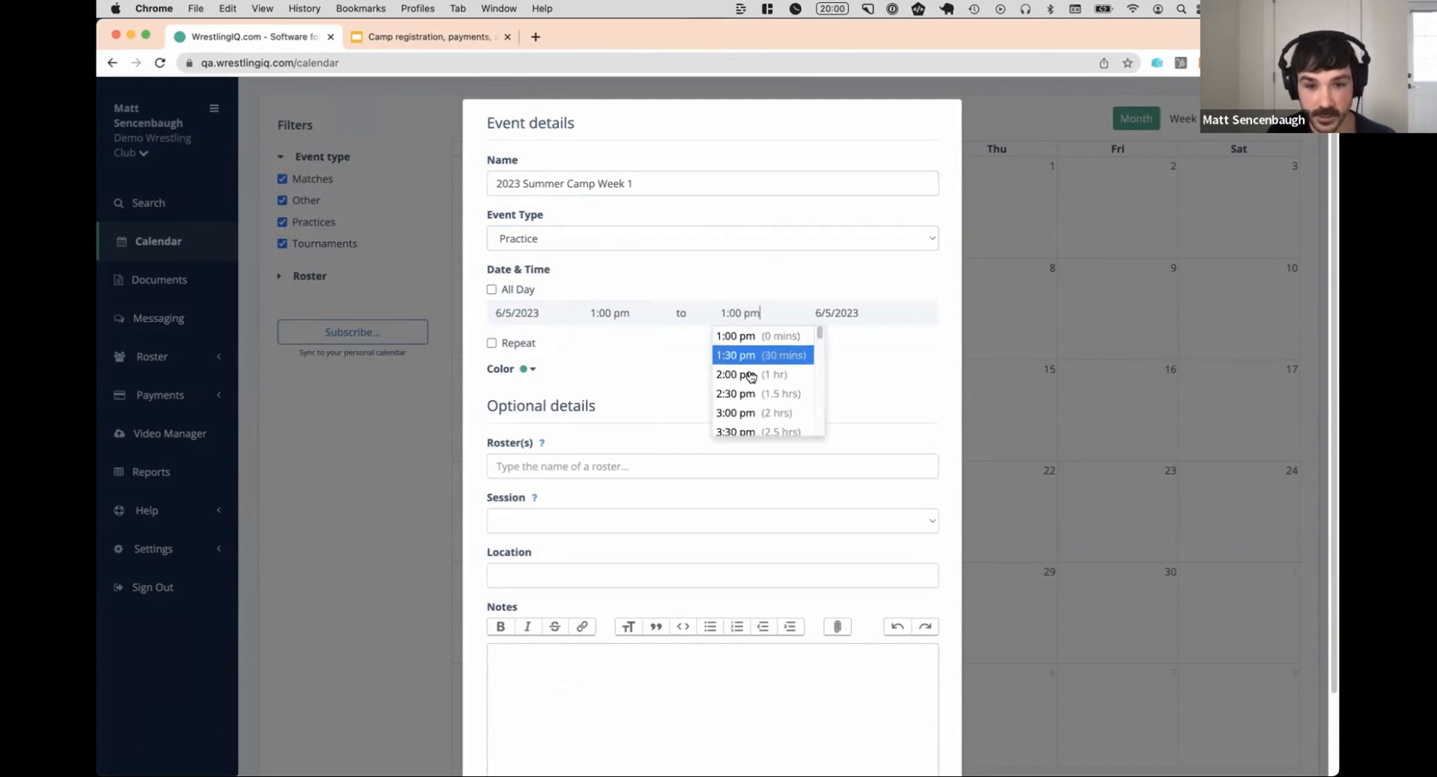
pyautogui.click(751, 426)
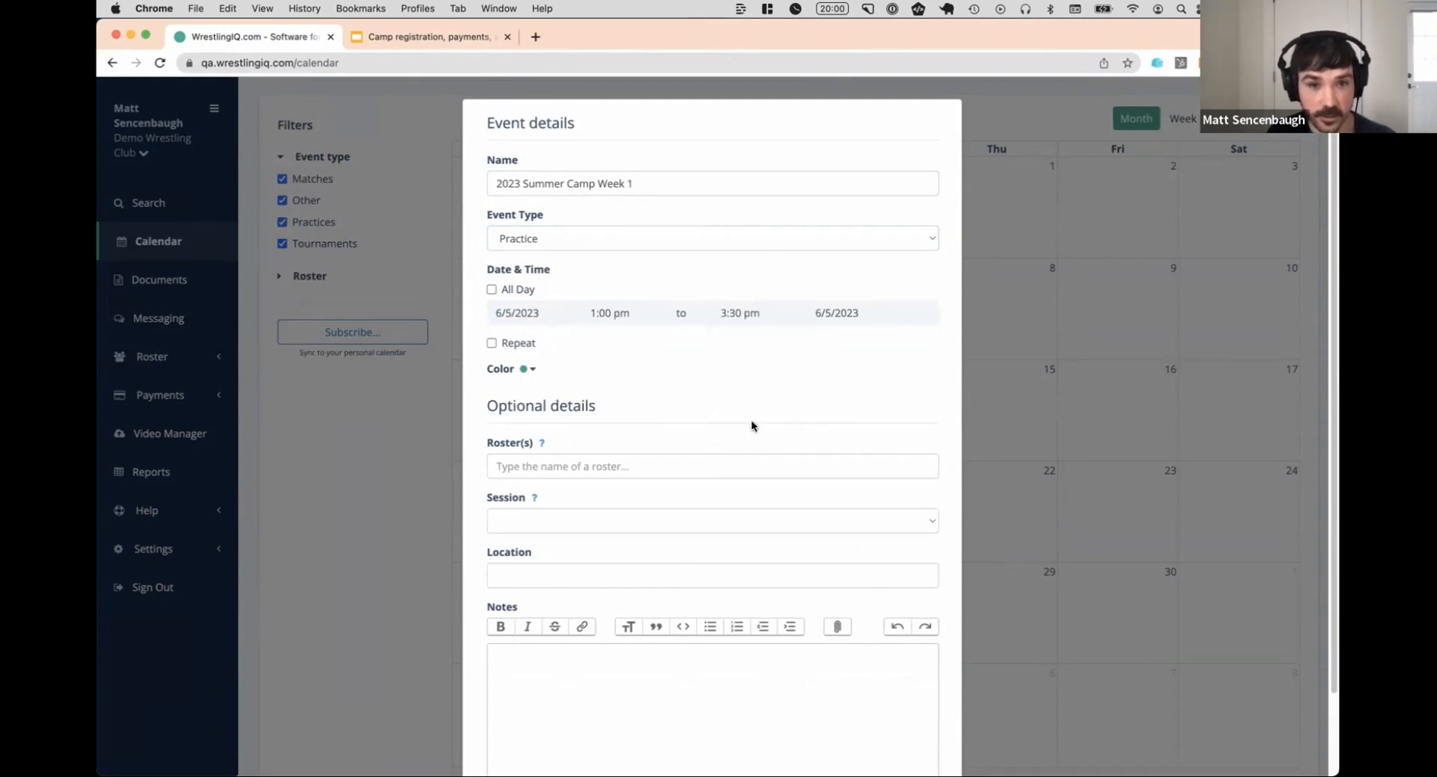
# Repeat the event every Monday through Friday until 6/9/2023
pyautogui.click(514, 345)
pyautogui.click(574, 389)
pyautogui.click(603, 388)
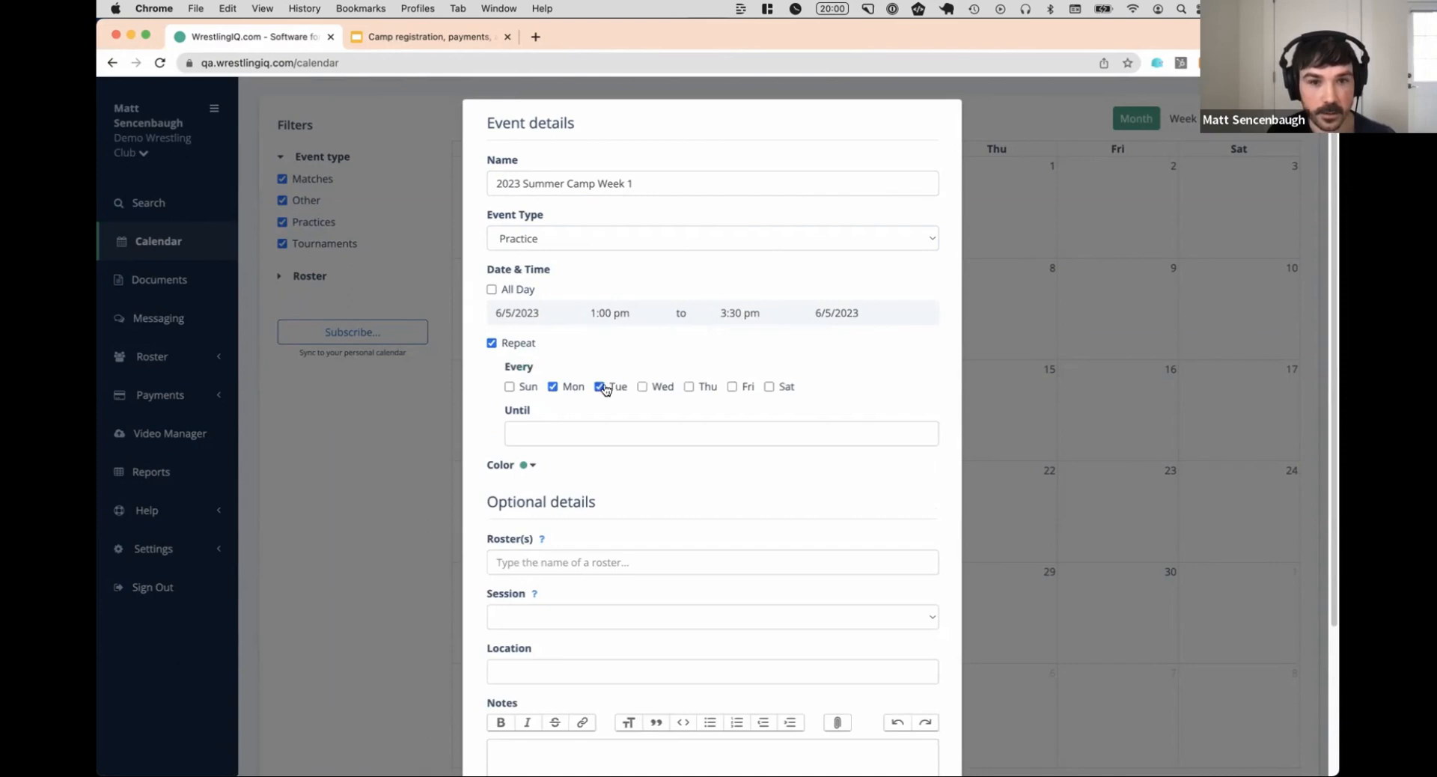
pyautogui.click(689, 387)
pyautogui.click(732, 387)
pyautogui.click(560, 430)
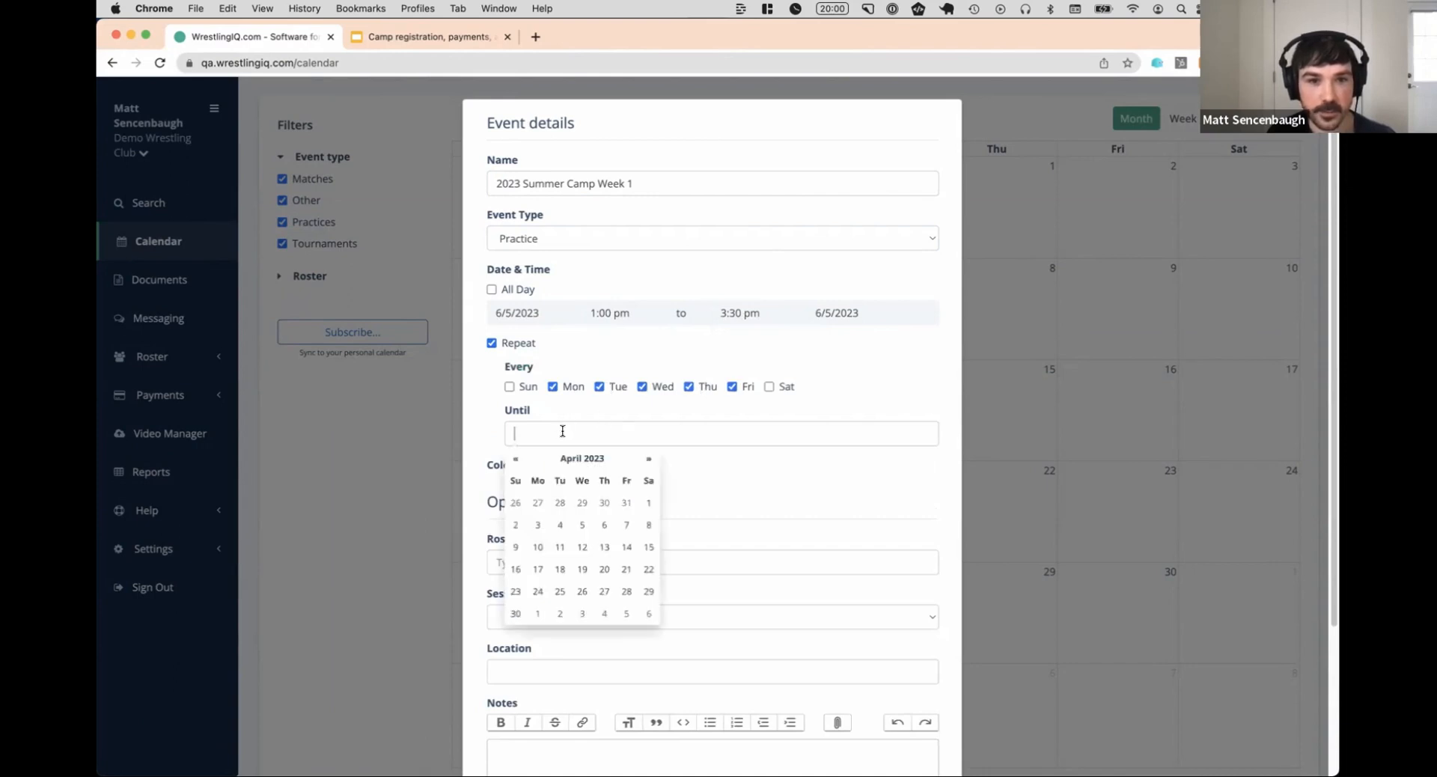
pyautogui.click(649, 458)
pyautogui.click(649, 458)
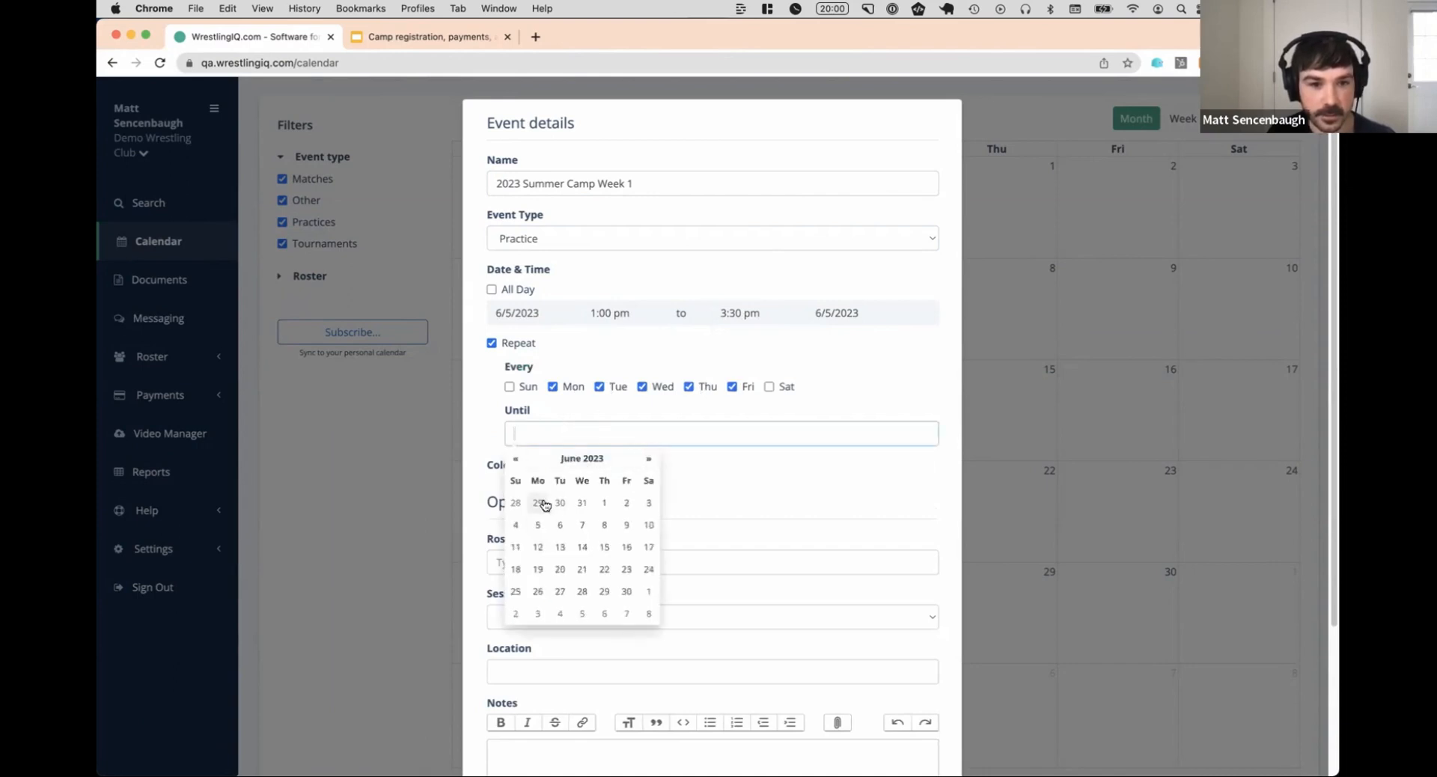
pyautogui.click(621, 525)
# Change the event's color to purple
pyautogui.scroll(-3, 644, 441)
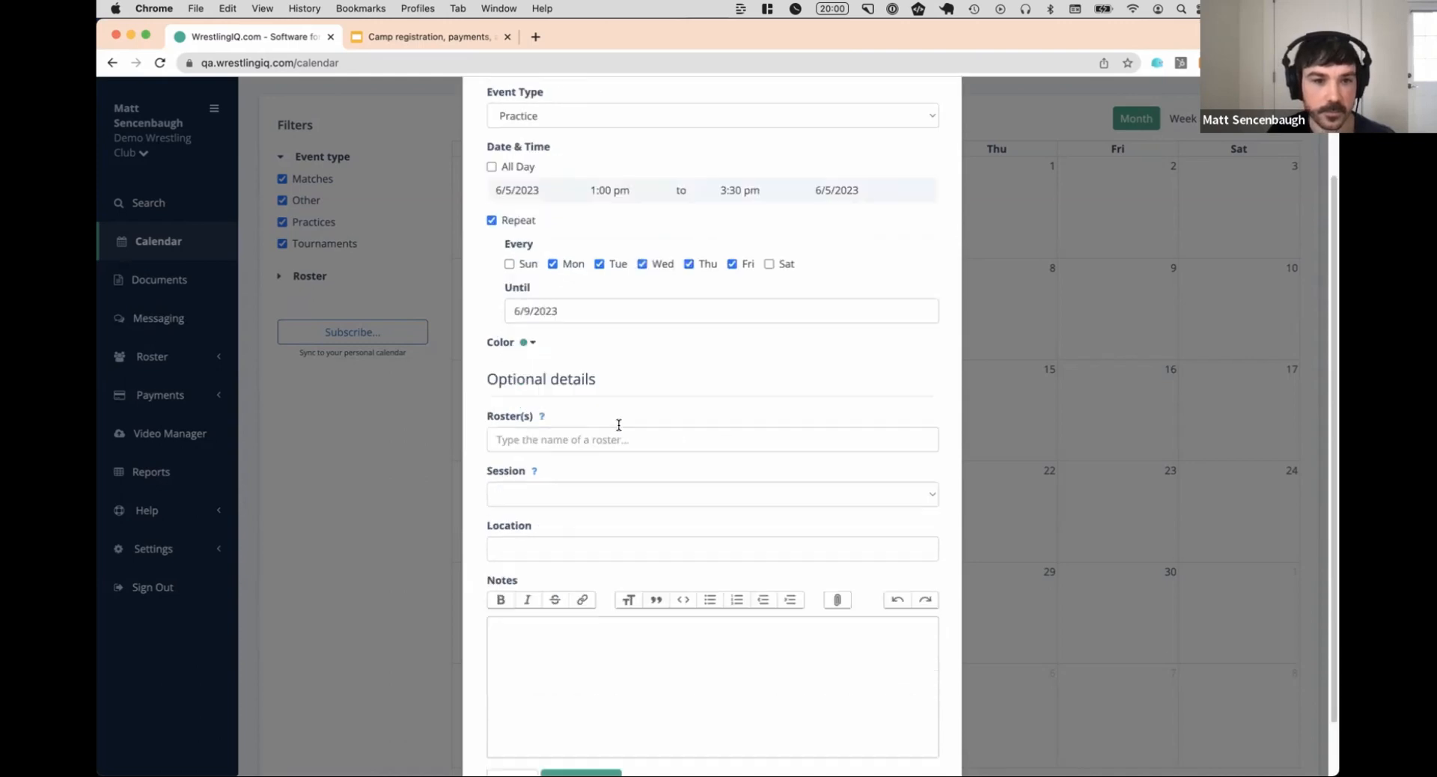
pyautogui.click(527, 339)
pyautogui.click(706, 362)
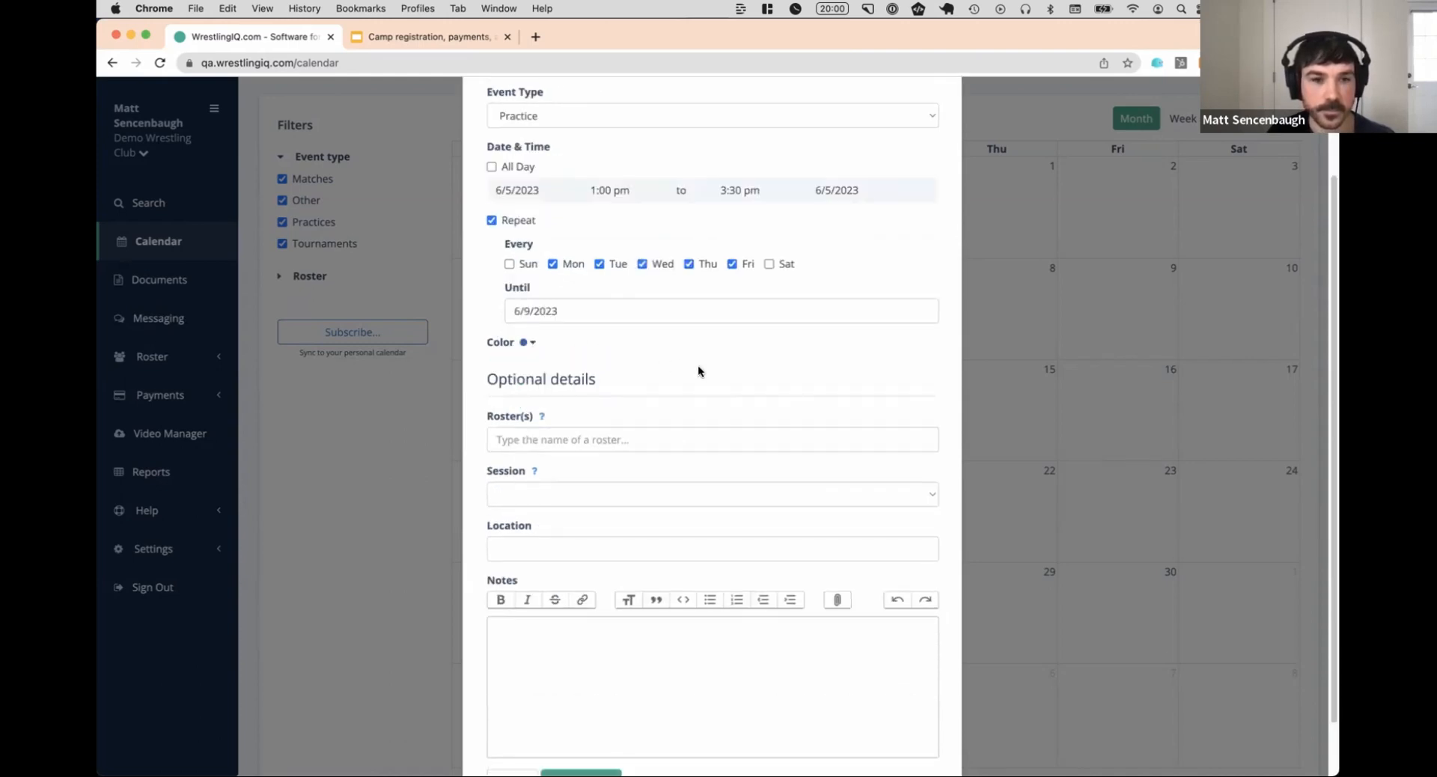
# Search the rosters for "camp" and link the "2023 Summer Camp (Week 1 June 12th to 16th)" roster to the event
pyautogui.scroll(-2, 697, 371)
pyautogui.click(591, 376)
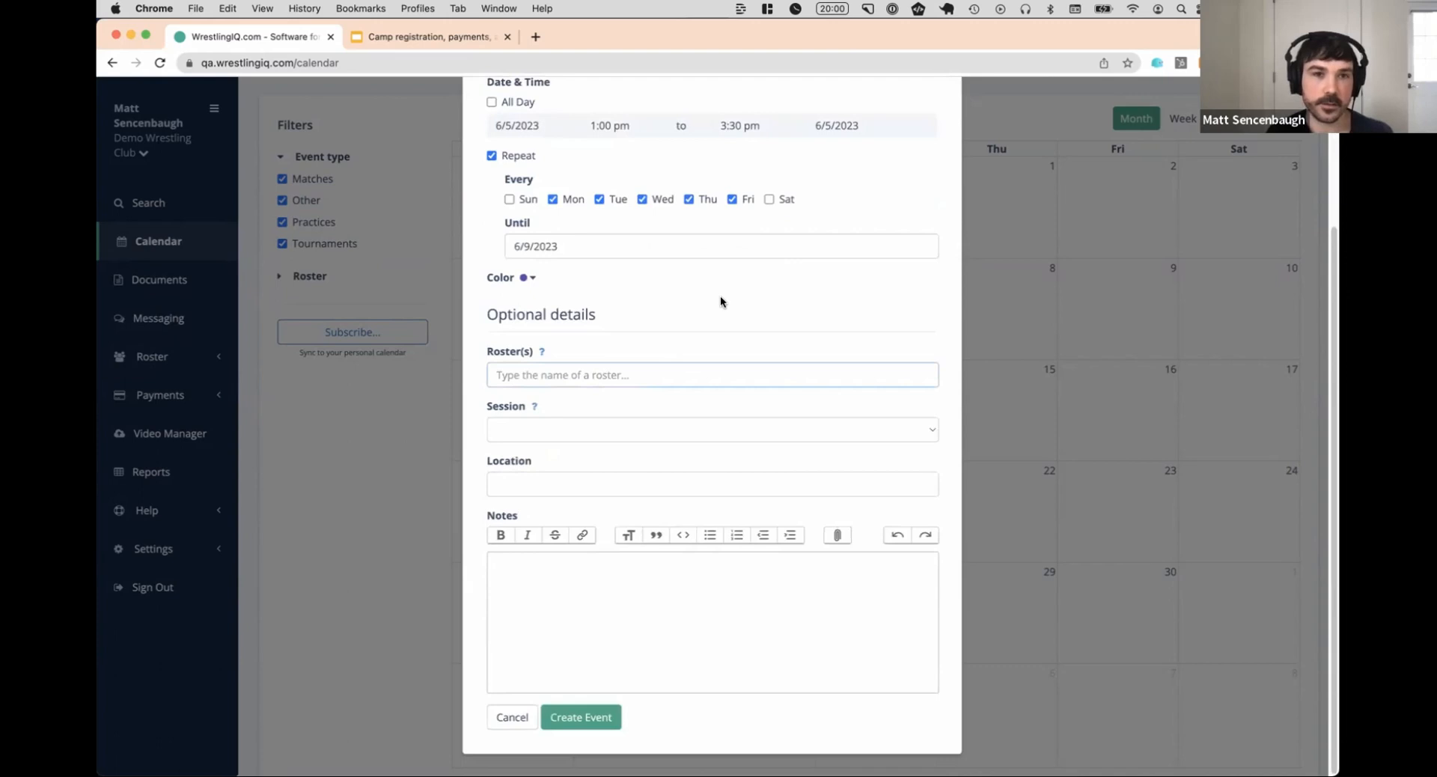
pyautogui.write('capm')
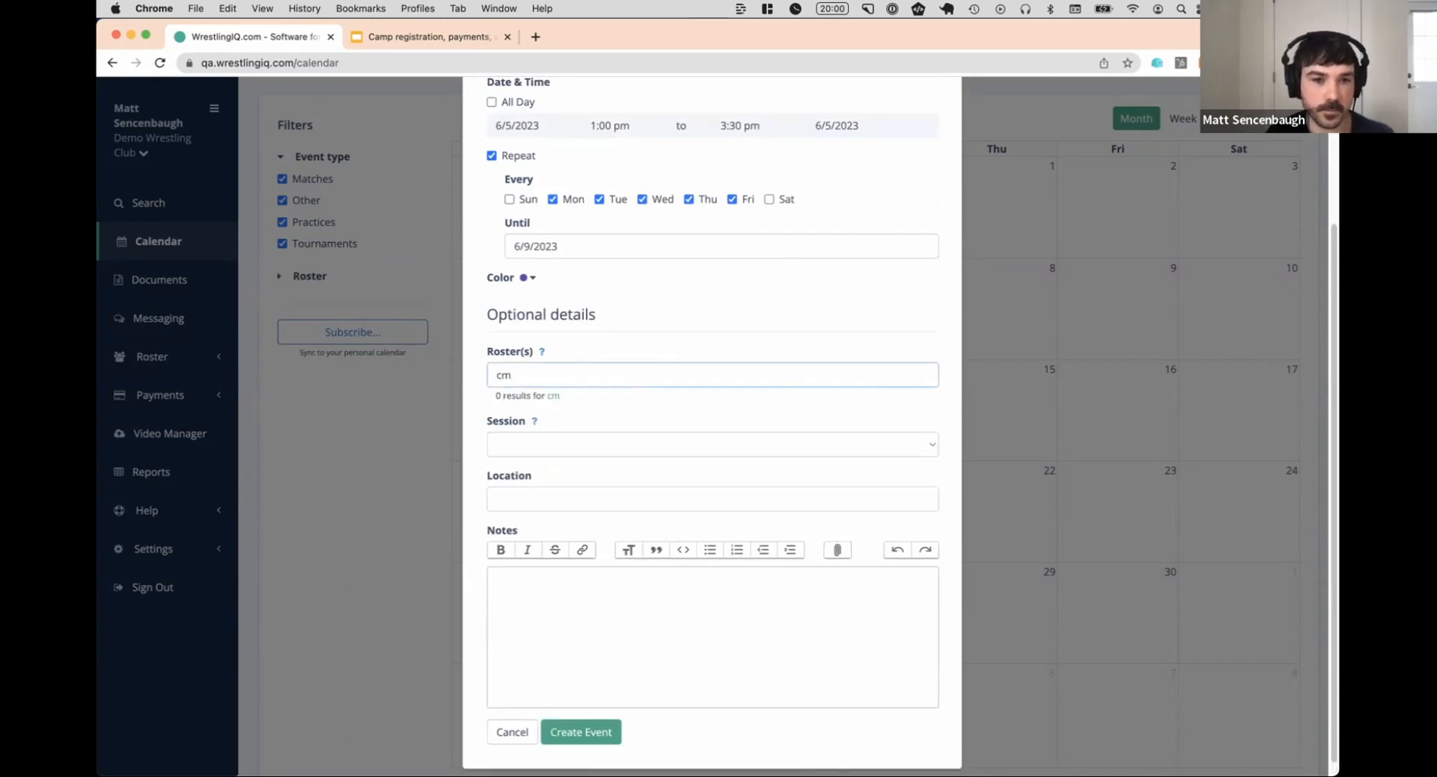
pyautogui.press('BackSpace')
pyautogui.write('p')
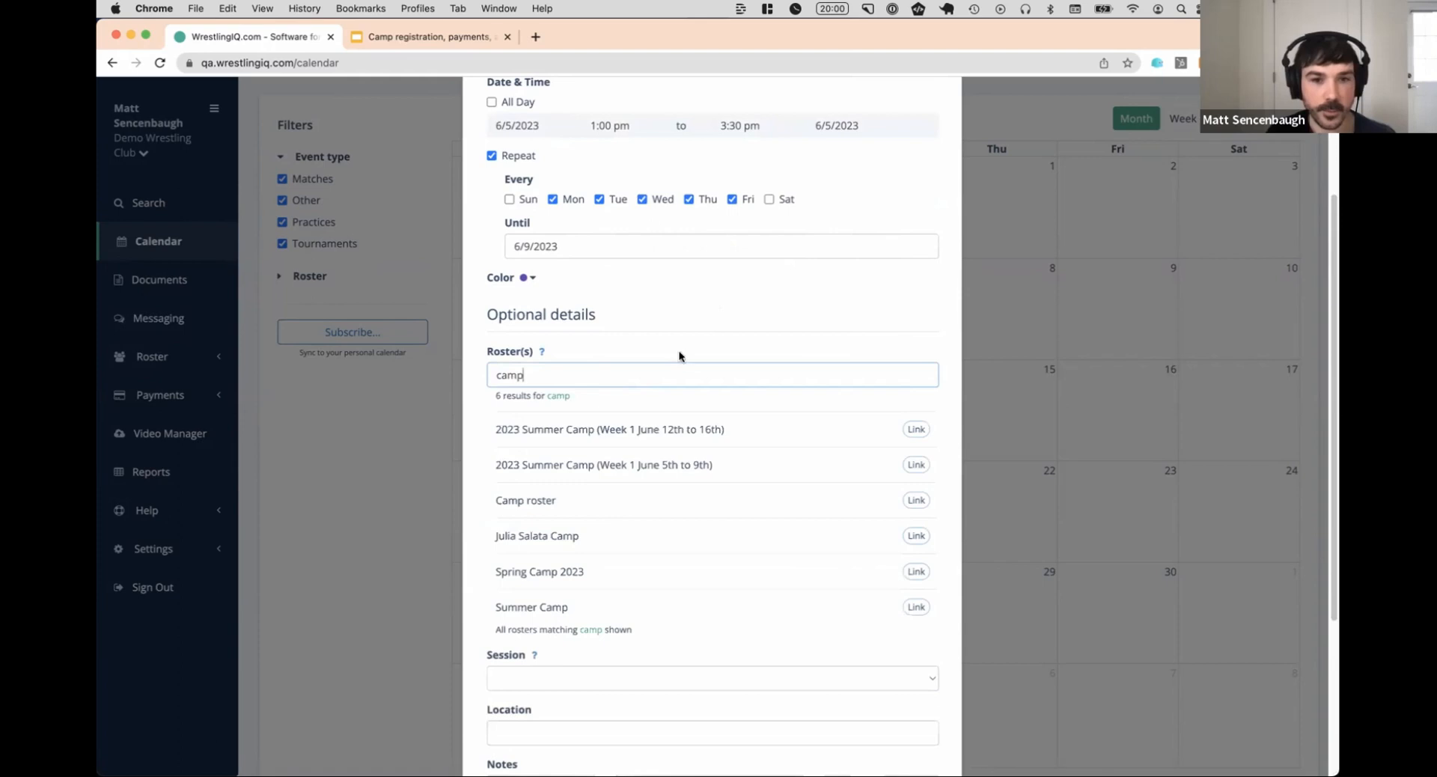
pyautogui.click(616, 433)
pyautogui.scroll(-1, 651, 344)
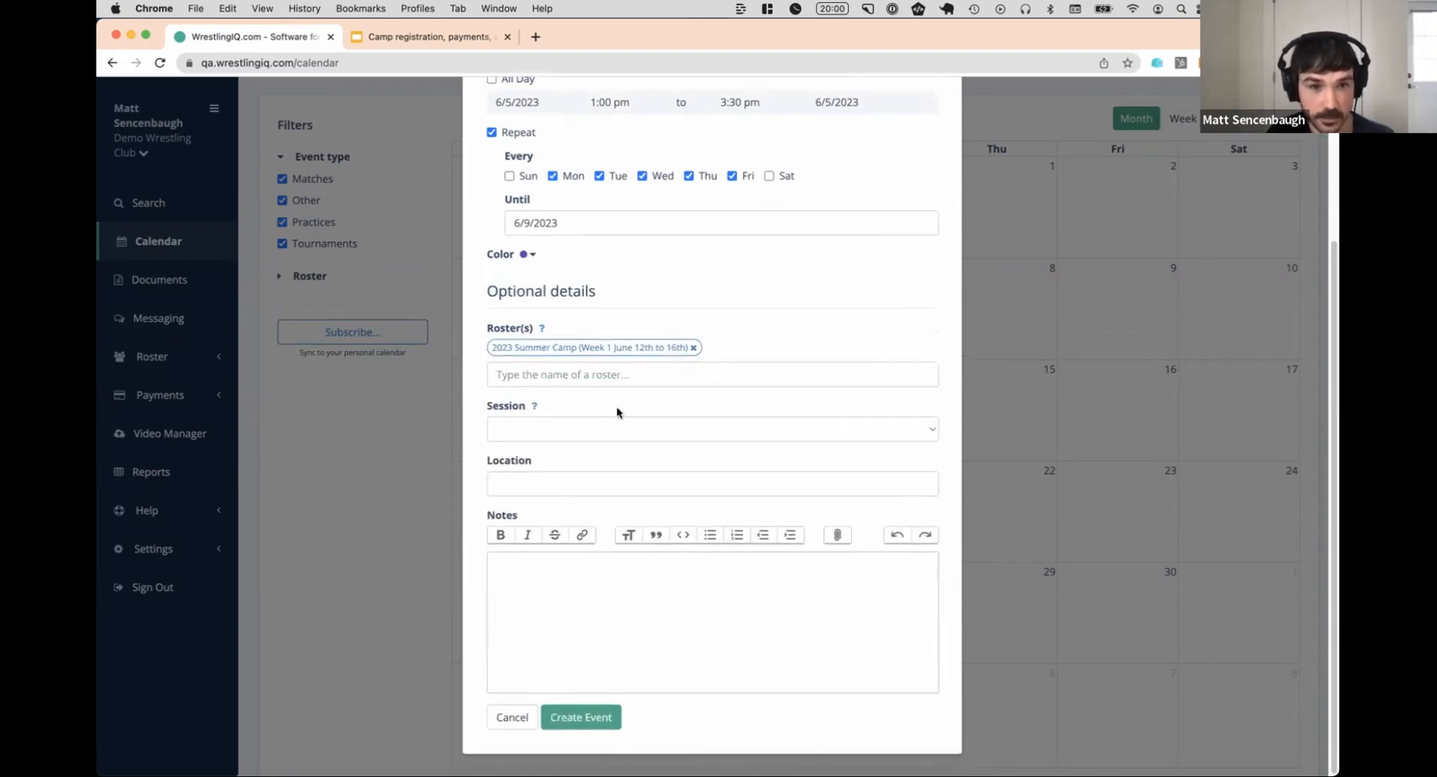
# Link the "2023 Summer Camp (Week 1 June 12th to 16th)" session to the event and create the event
pyautogui.click(599, 428)
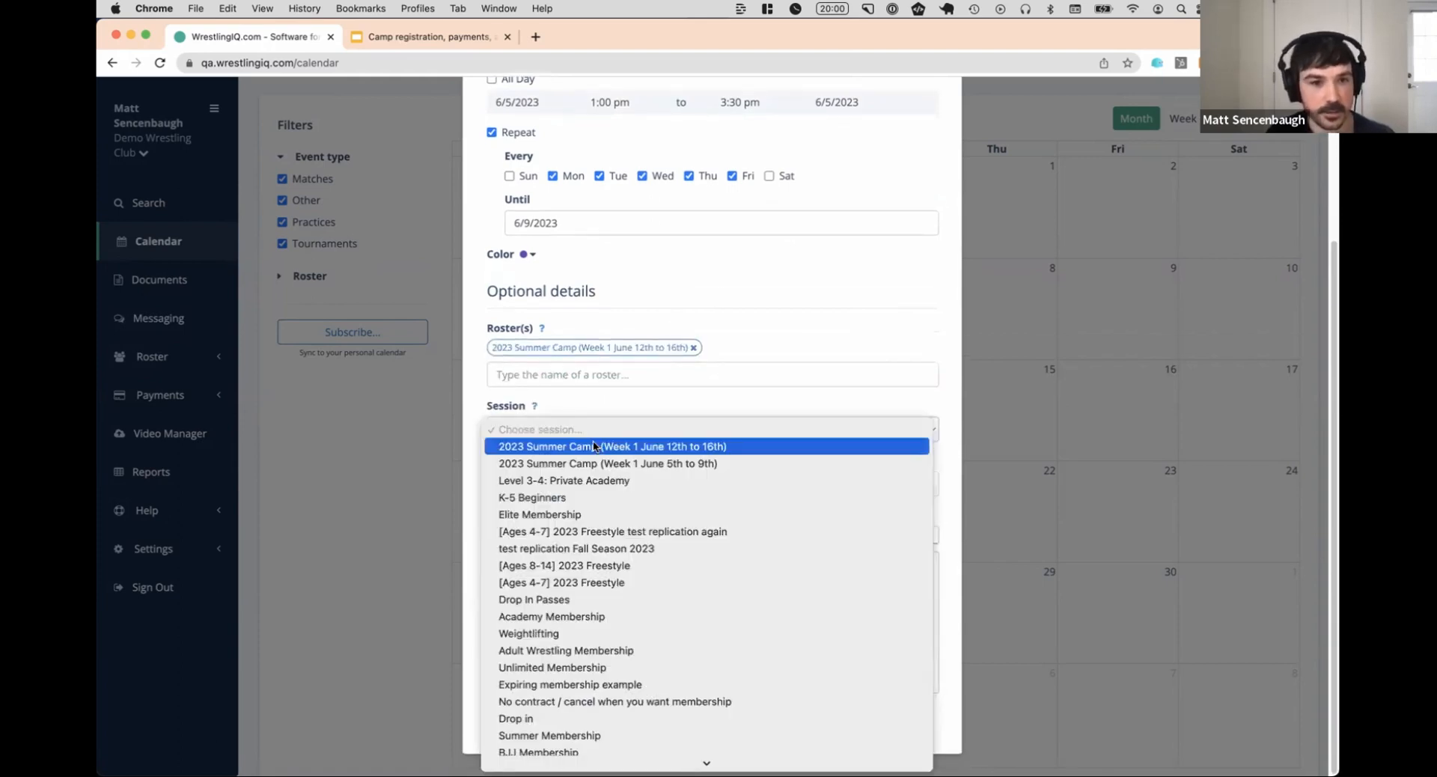
pyautogui.click(605, 445)
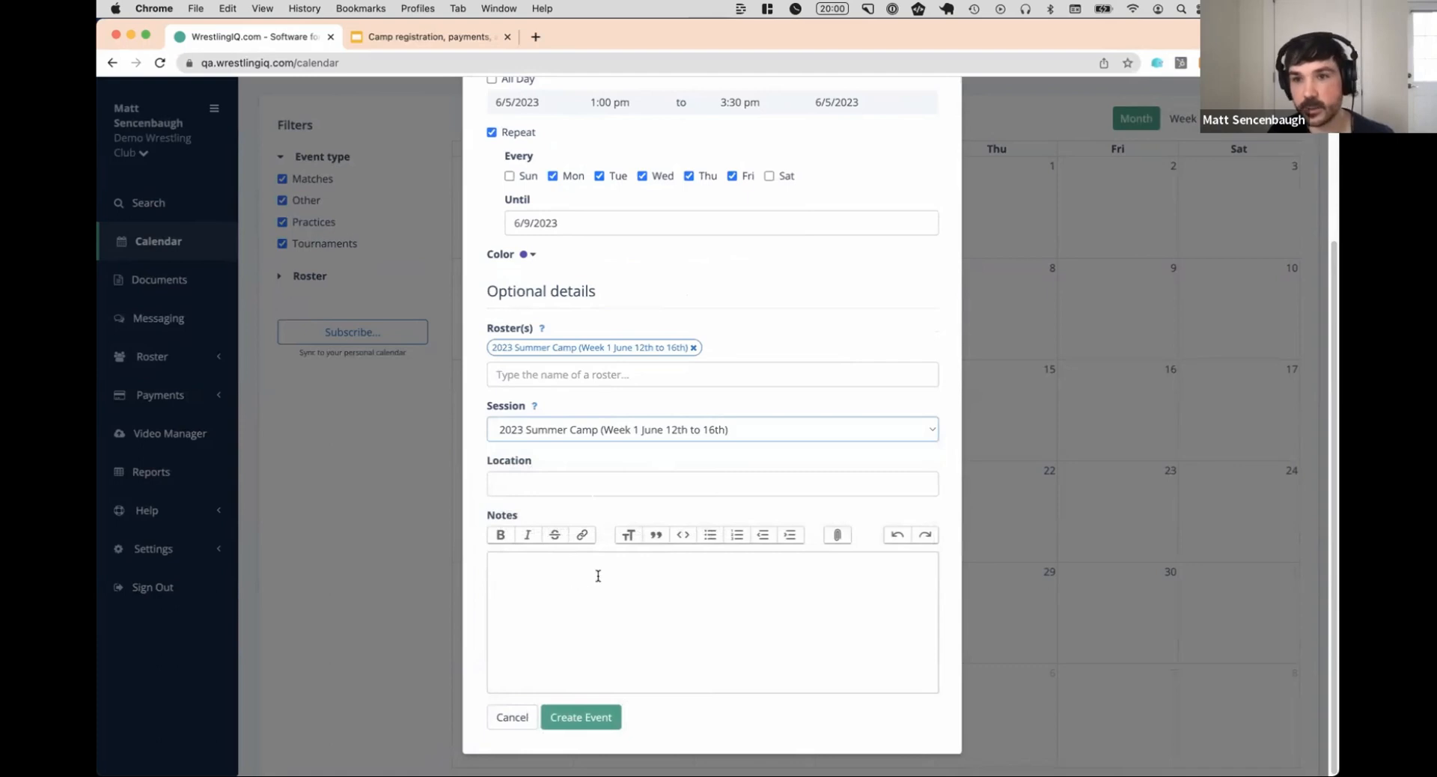
pyautogui.click(609, 719)
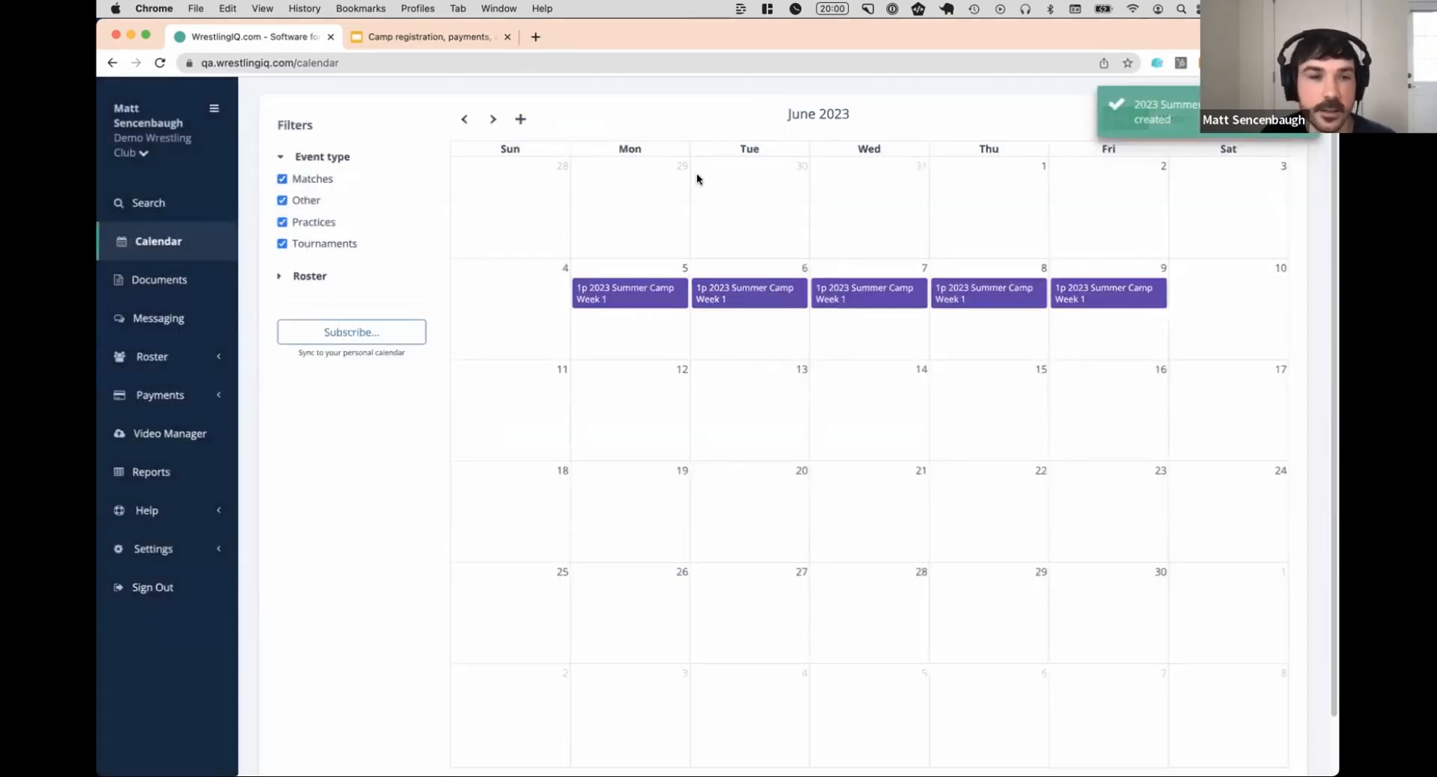
# Switch to the Google Slides presentation and show the "3. Promote it!" slide
pyautogui.click(426, 41)
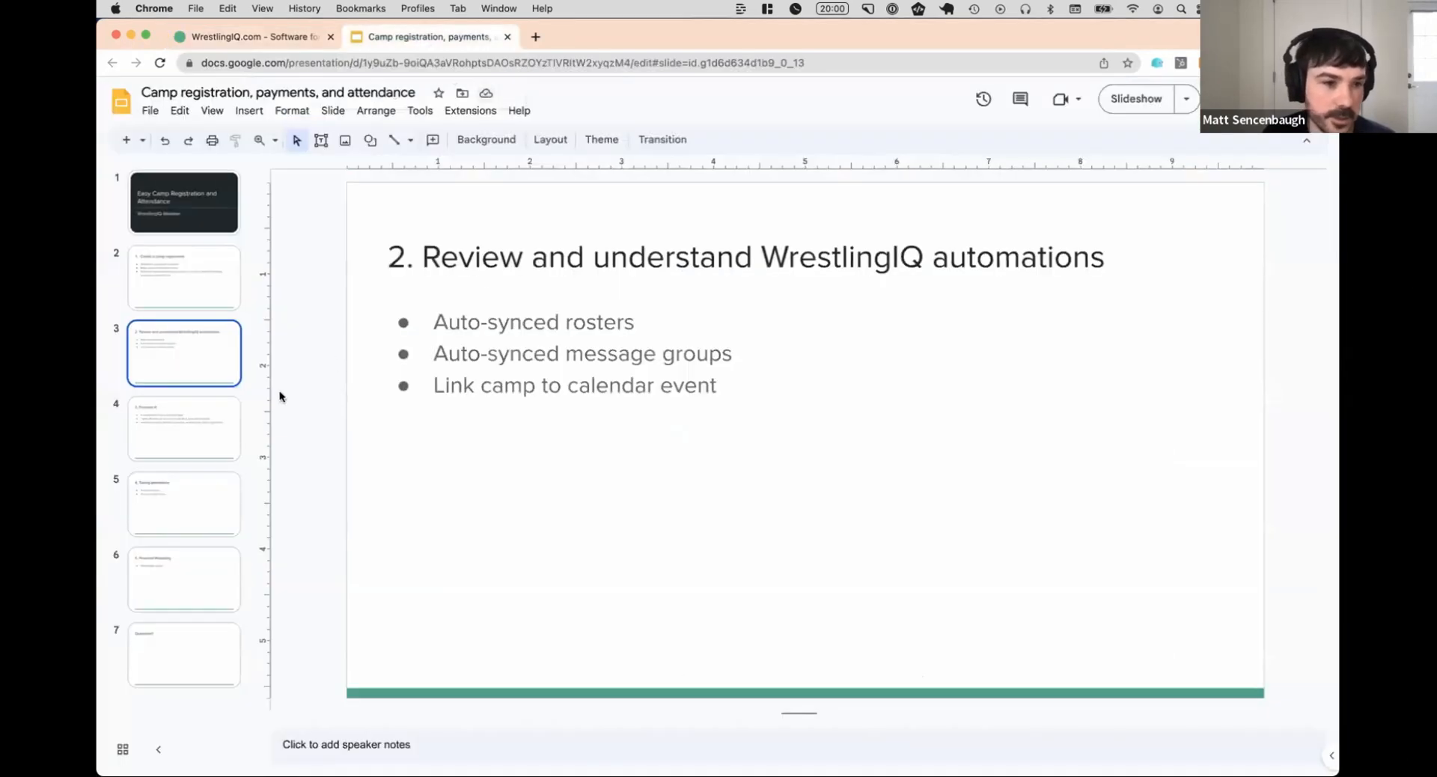
pyautogui.click(152, 428)
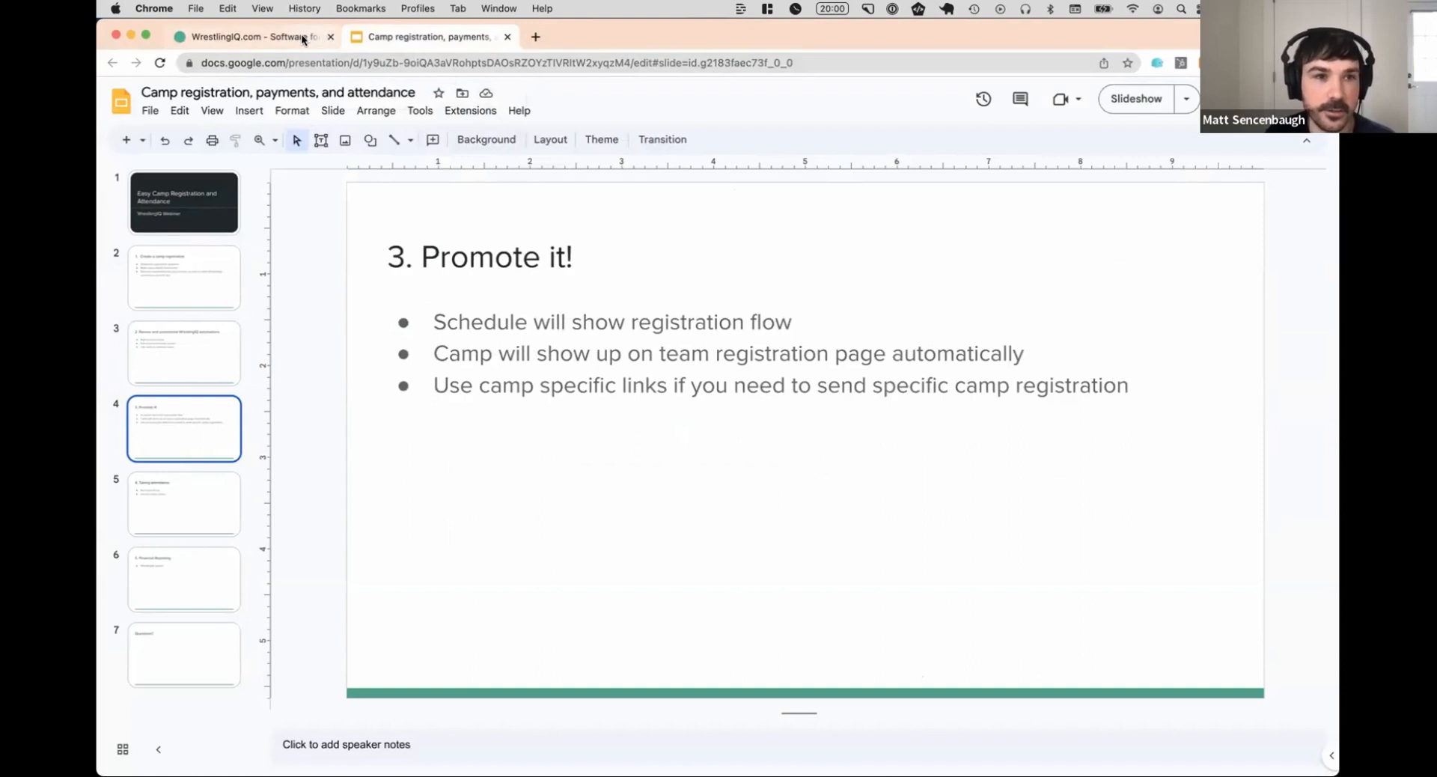
# Return to WrestlingIQ and open the team settings with the public calendar and registration URLs
pyautogui.moveTo(717, 748)
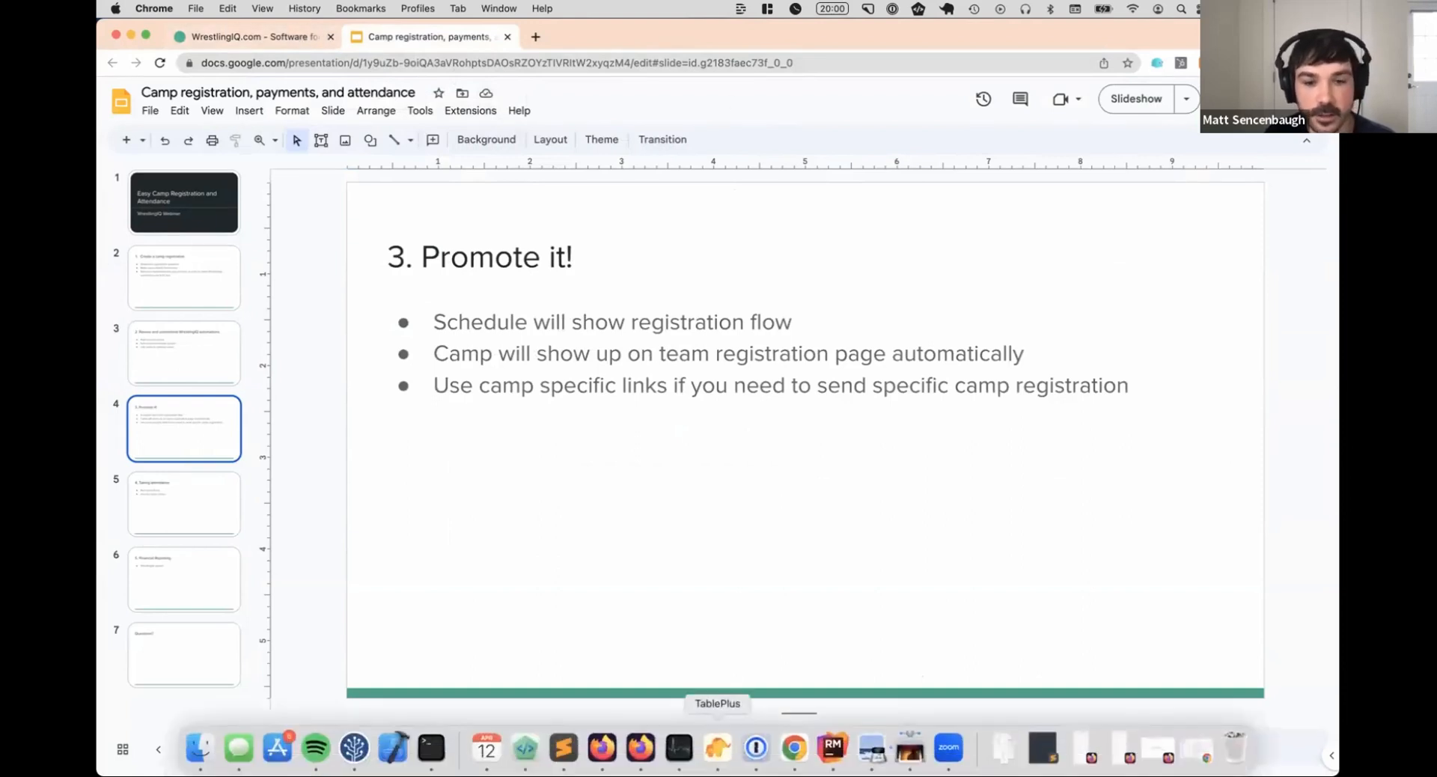
pyautogui.click(288, 37)
pyautogui.click(155, 634)
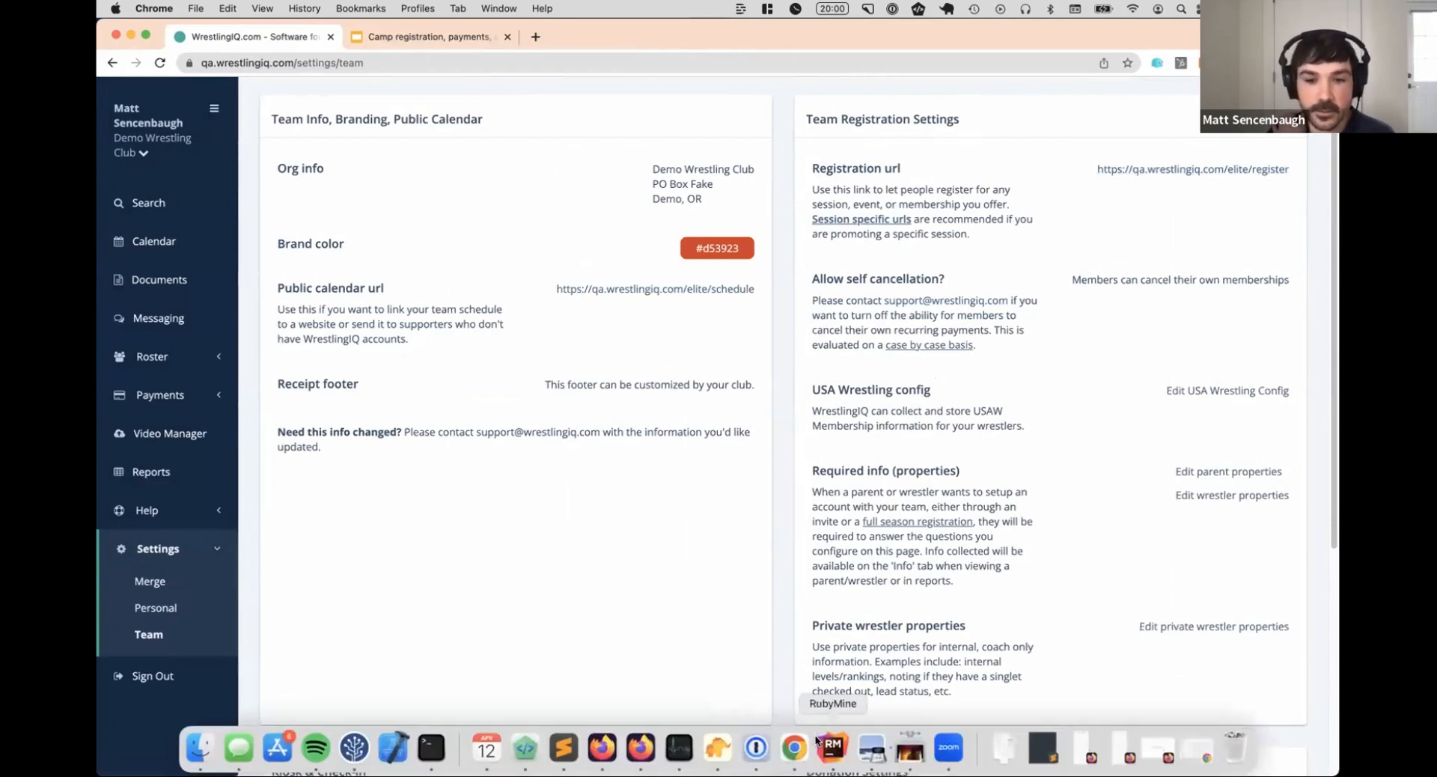
# Bring up the club's public registration page in the other browser window and examine the 2023 Summer Camp sessions under June 2023
pyautogui.rightClick(795, 747)
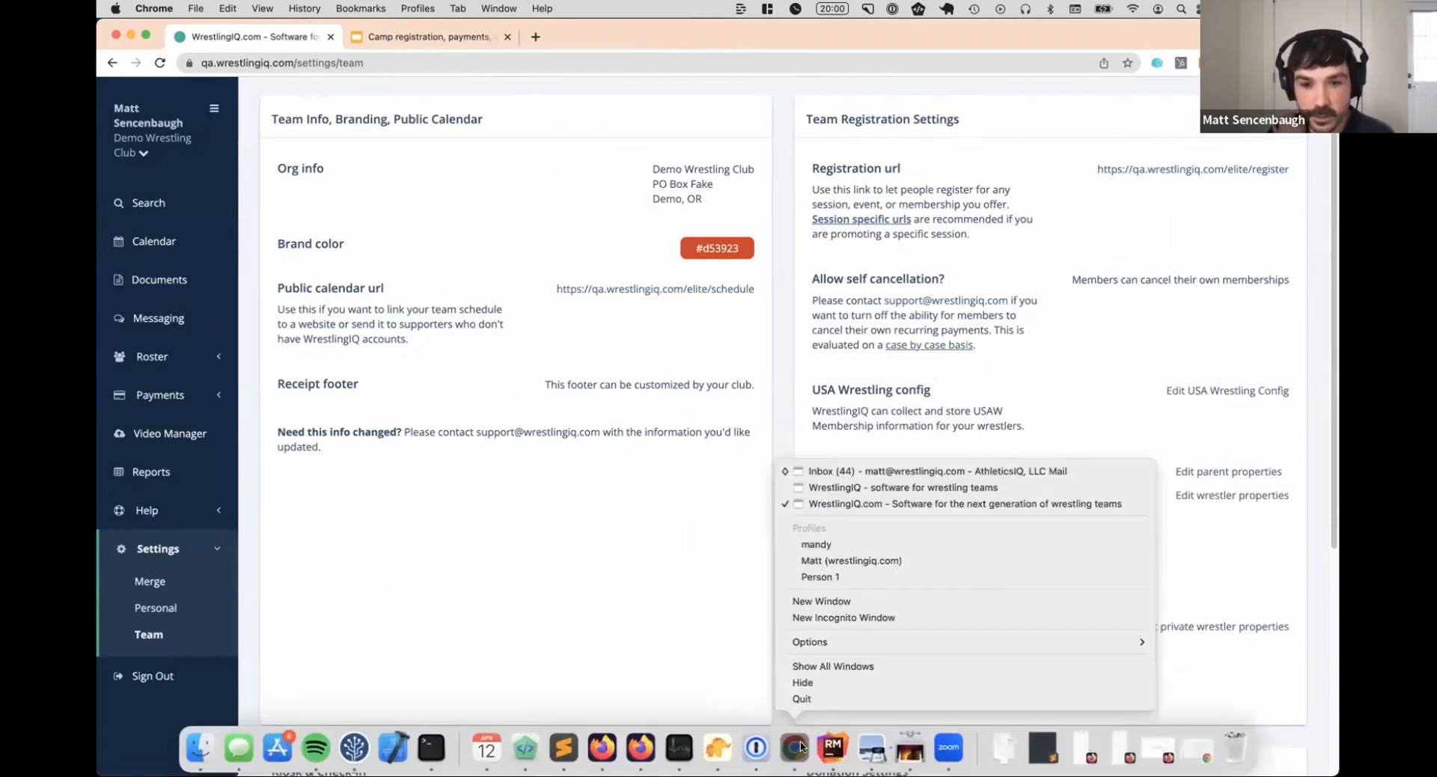
pyautogui.click(889, 490)
pyautogui.press('Return')
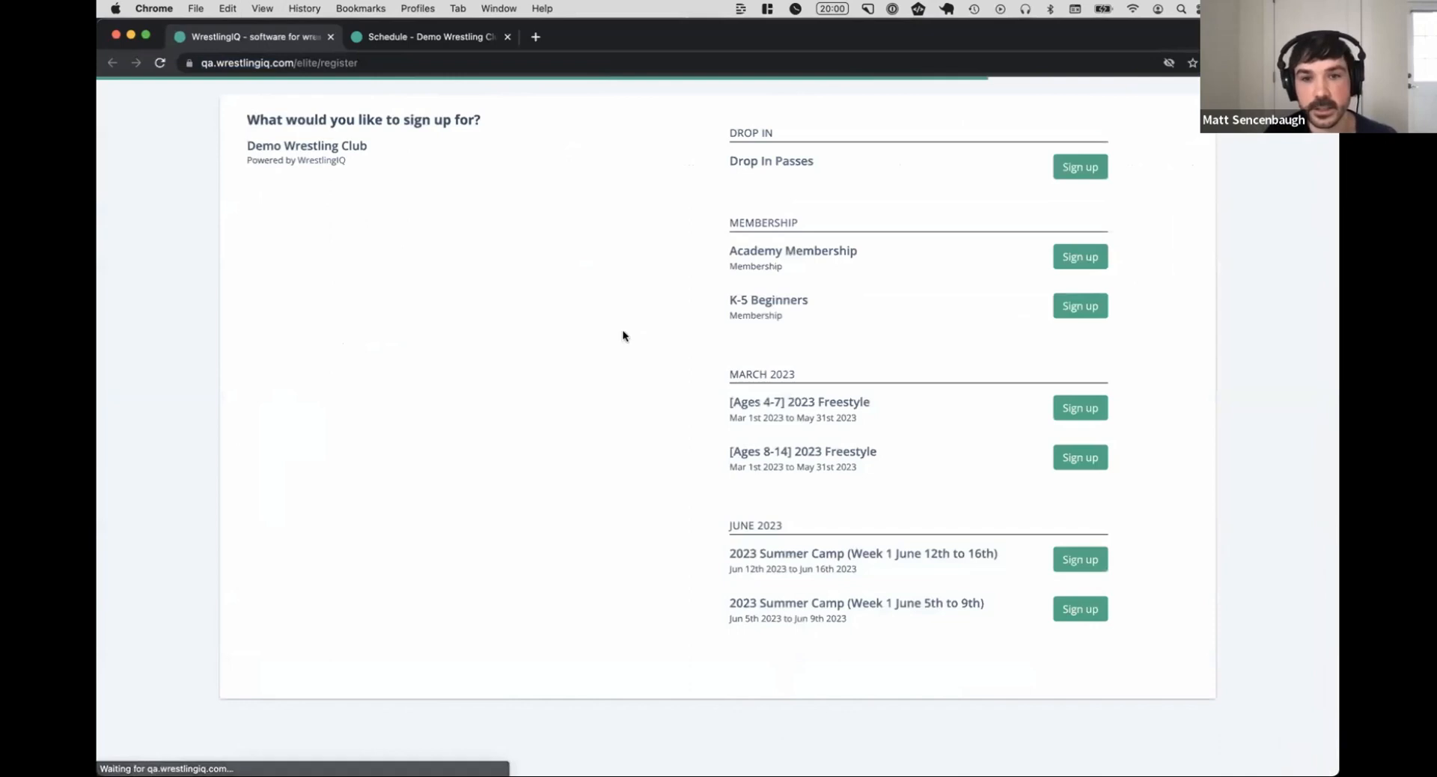
pyautogui.moveTo(752, 556); pyautogui.dragTo(914, 602)
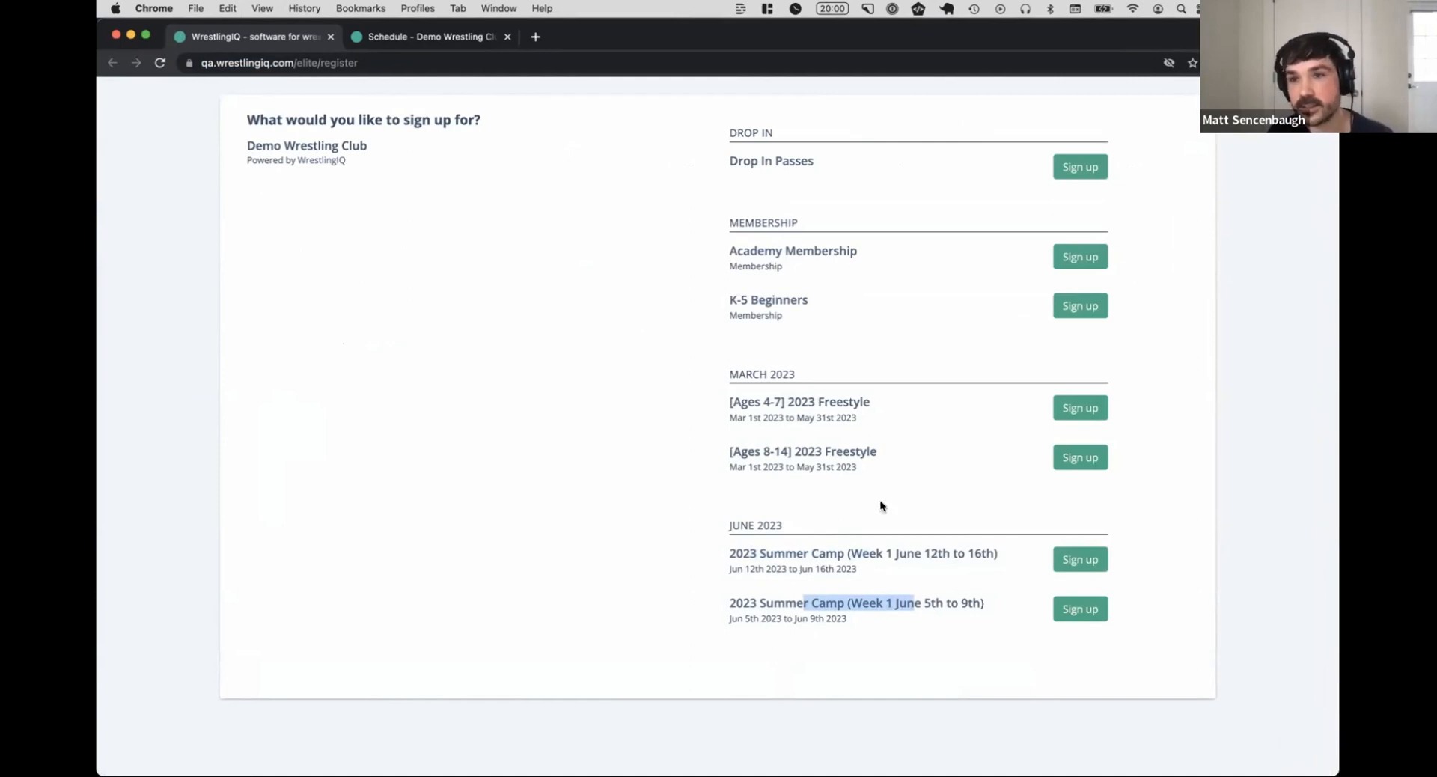
pyautogui.click(933, 554)
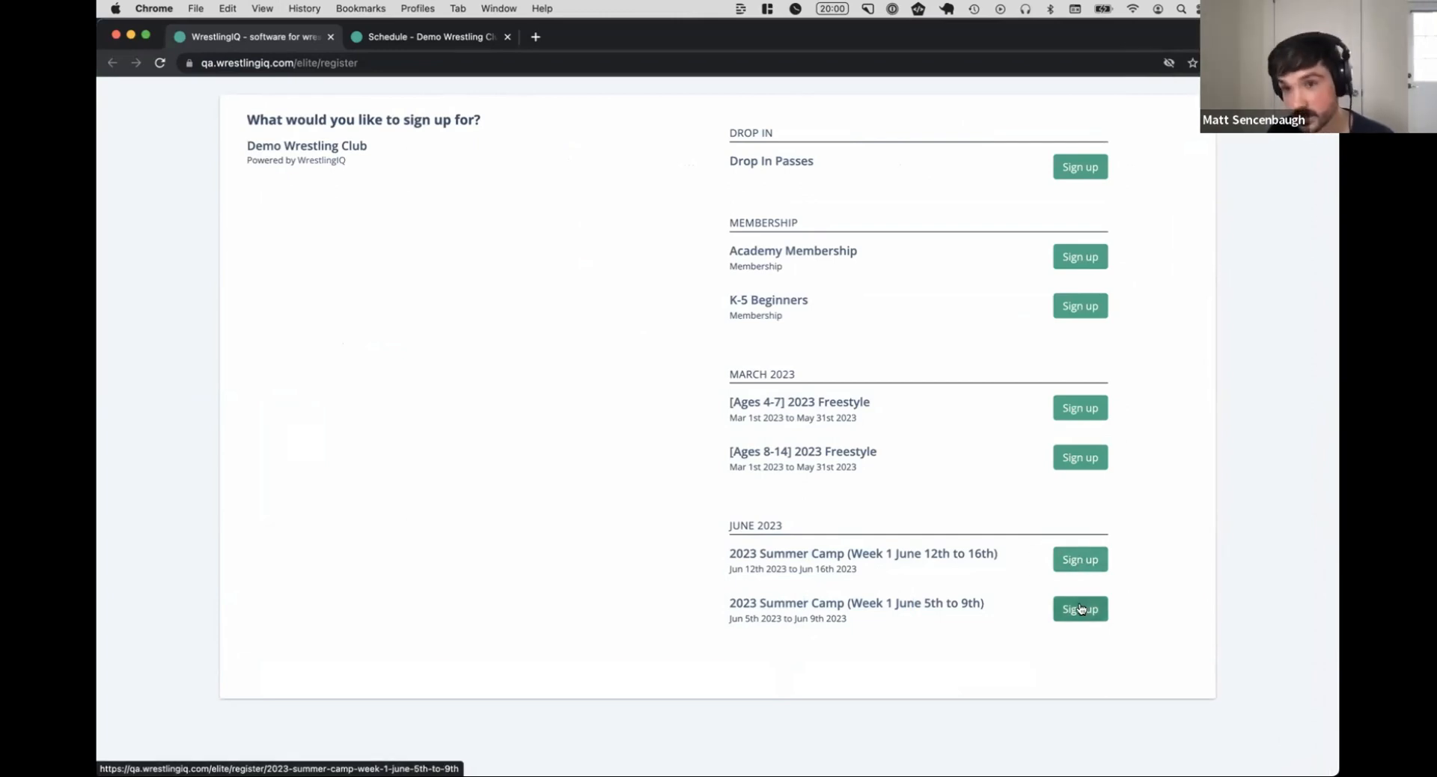
# Show June 2023 on the club's public schedule and view the June 5 summer camp event's details with its registration link
pyautogui.click(450, 43)
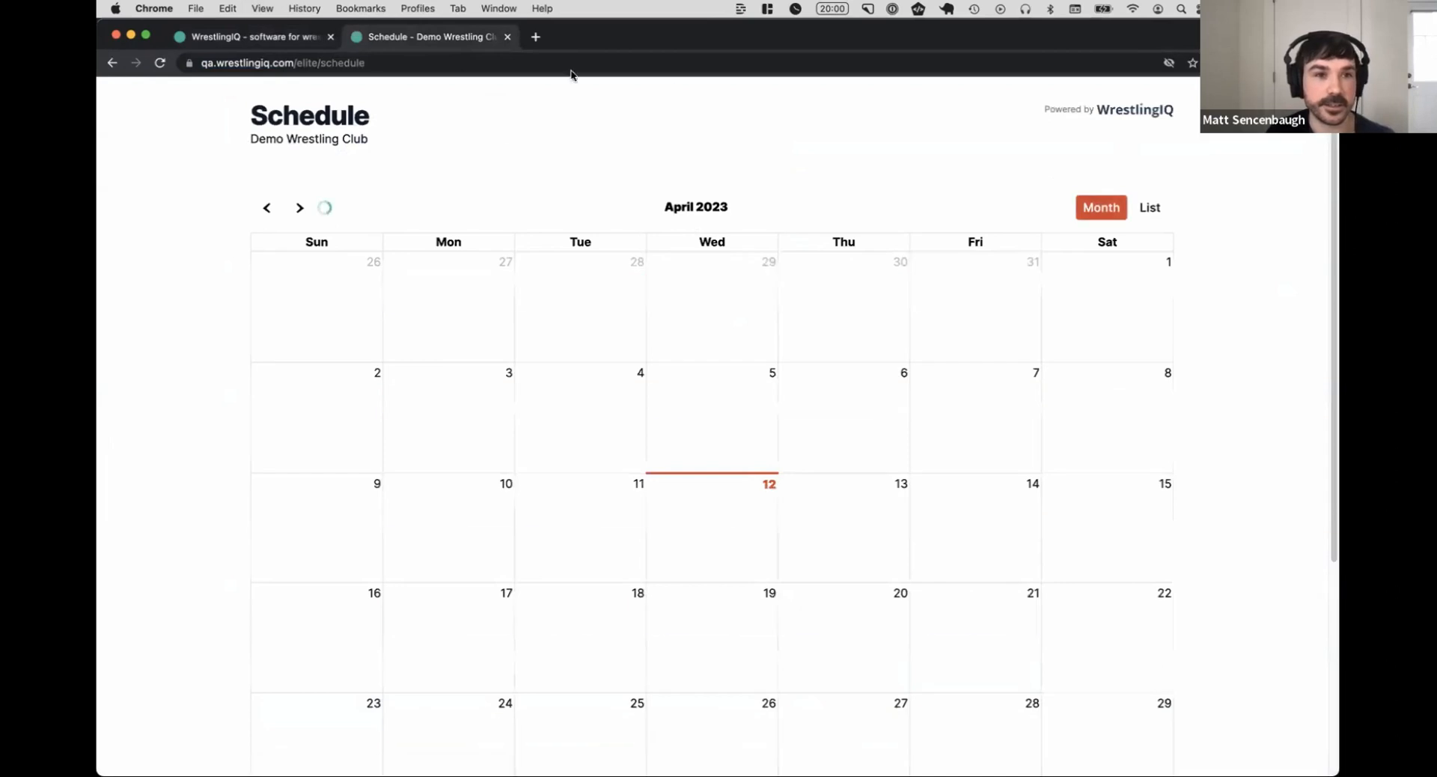
pyautogui.click(303, 209)
pyautogui.click(303, 209)
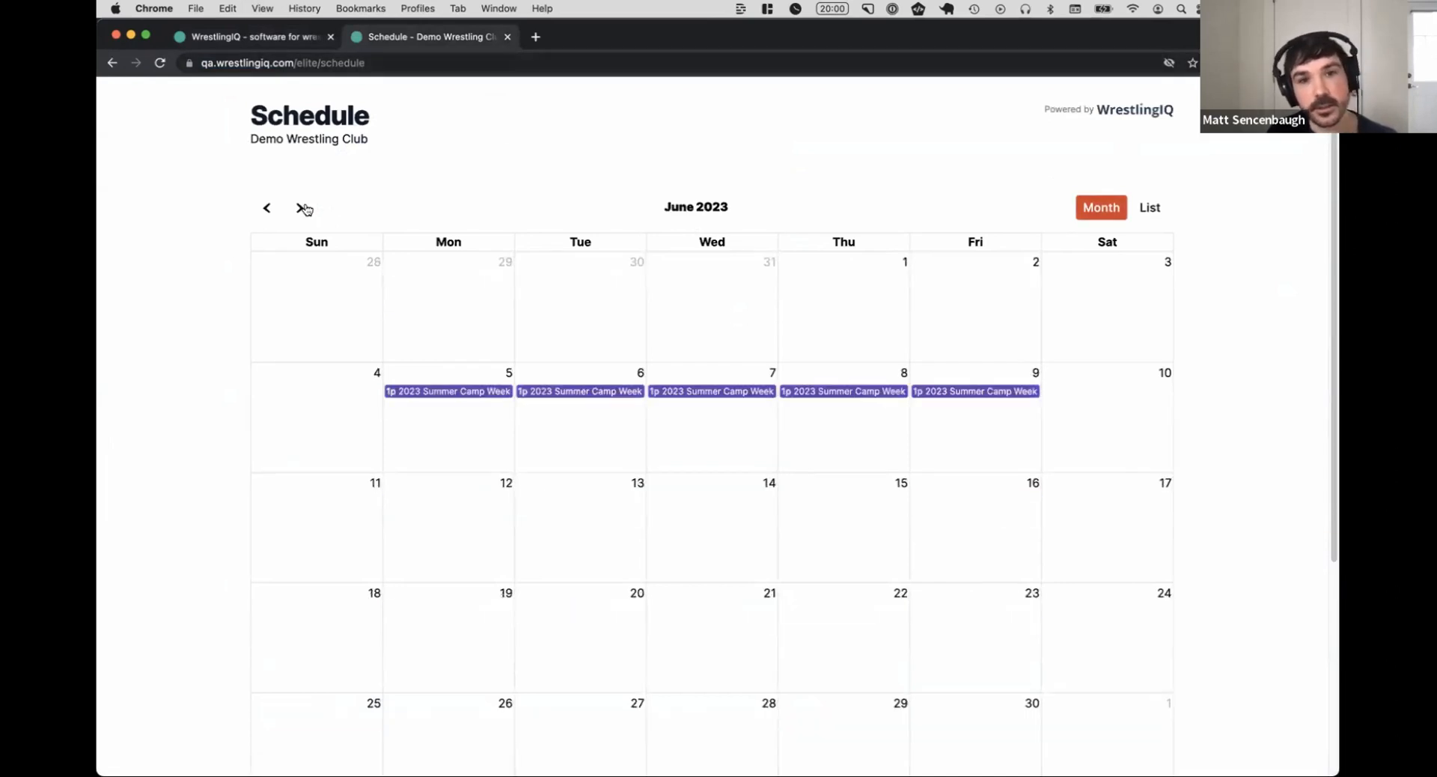
pyautogui.click(458, 396)
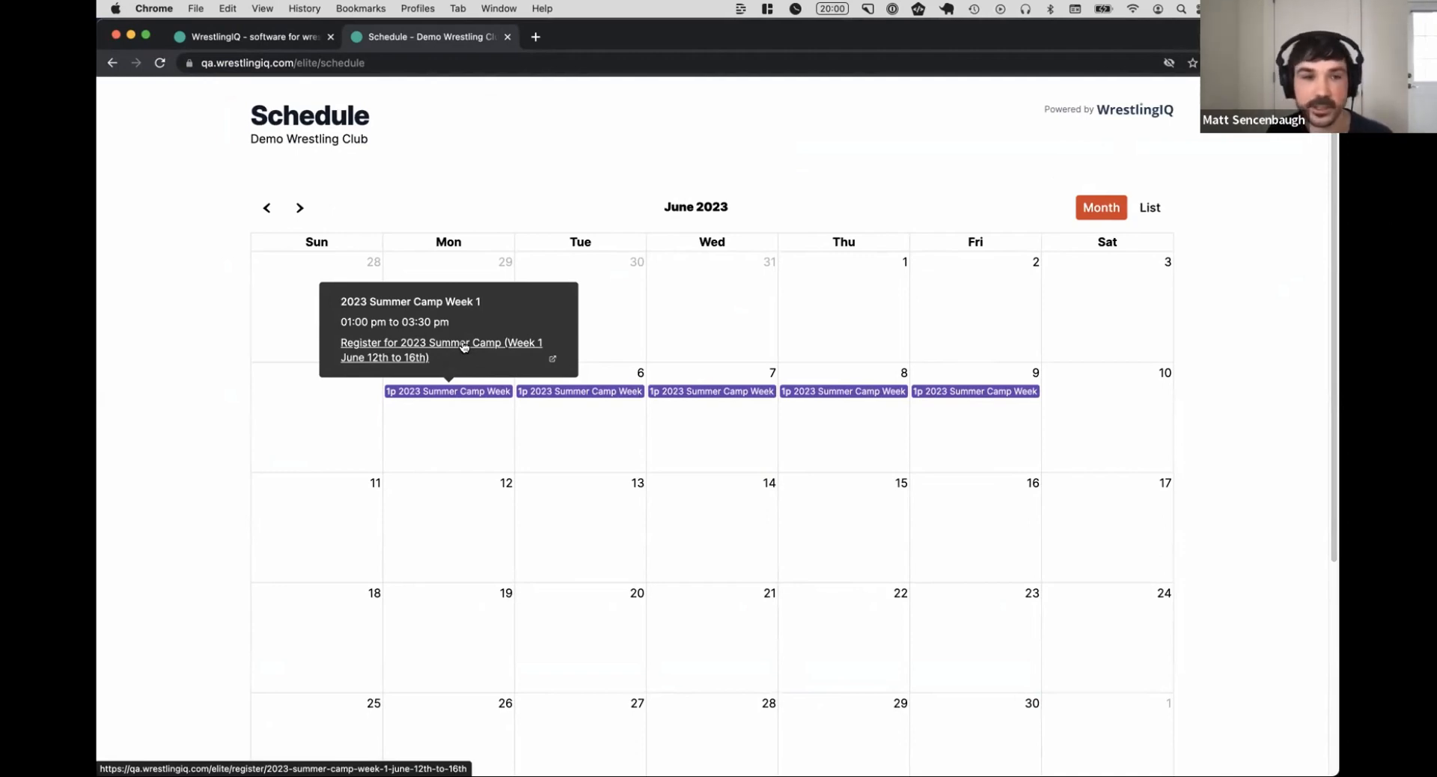
# Revisit the public registration page, then return to the Google Slides presentation and highlight the bullet about camp specific links
pyautogui.click(247, 39)
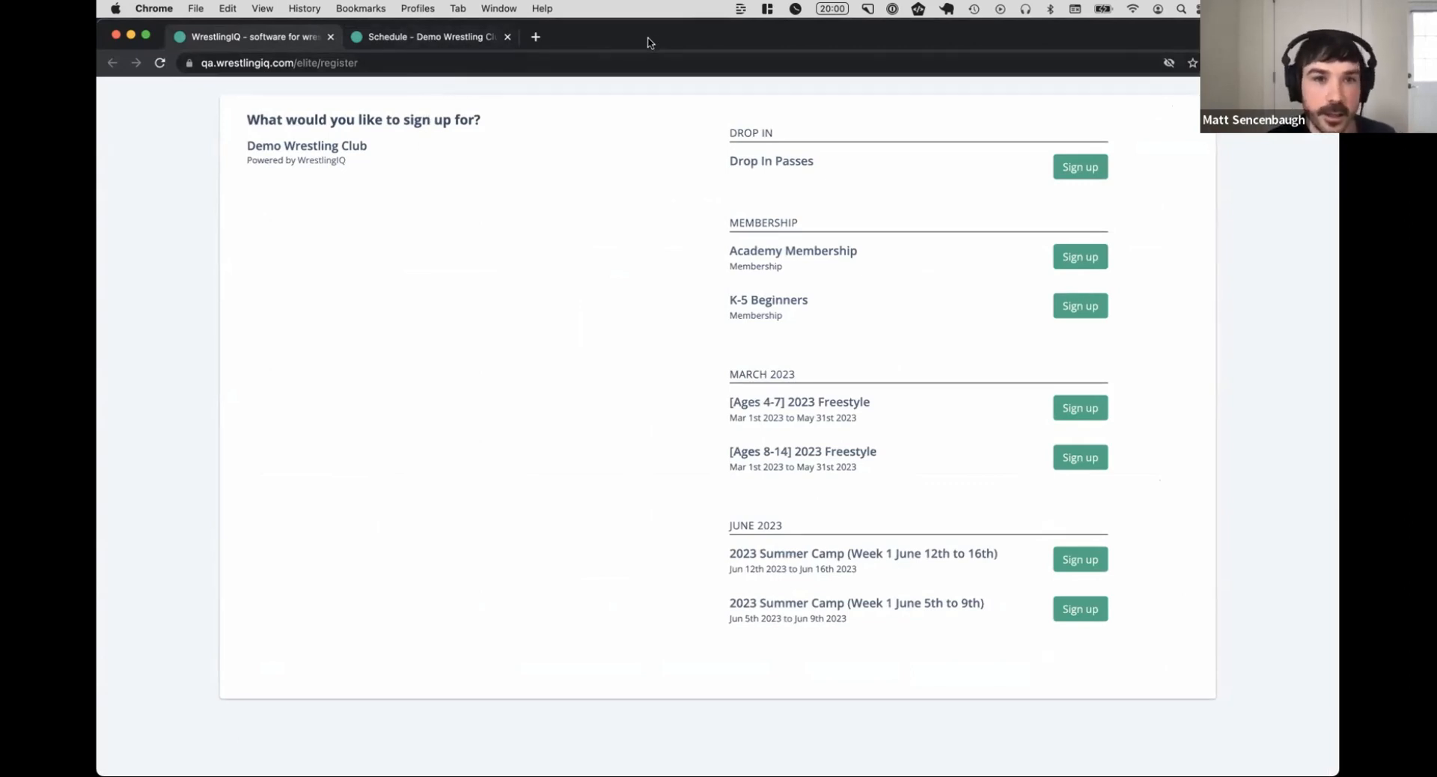
pyautogui.moveTo(649, 43); pyautogui.dragTo(651, 83)
pyautogui.click(454, 36)
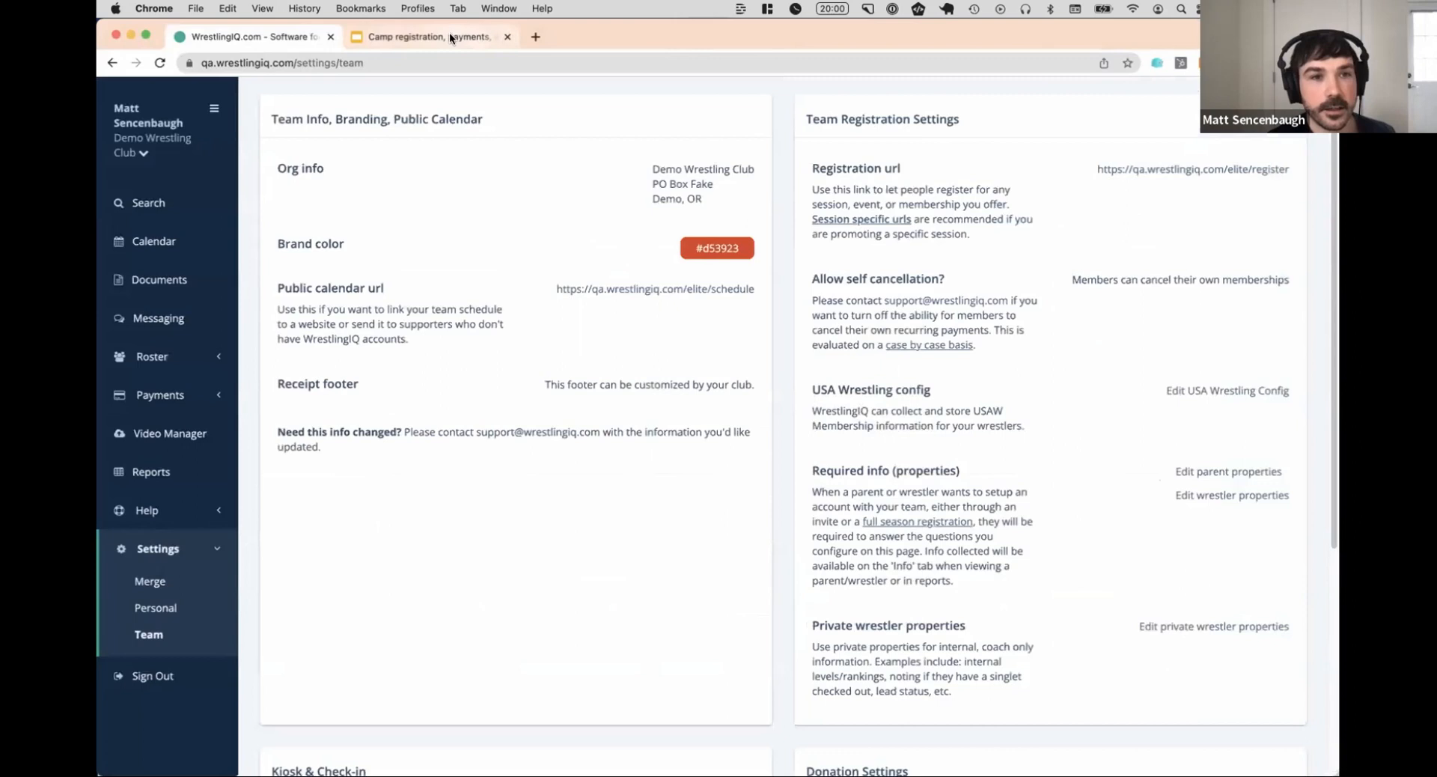
pyautogui.click(450, 36)
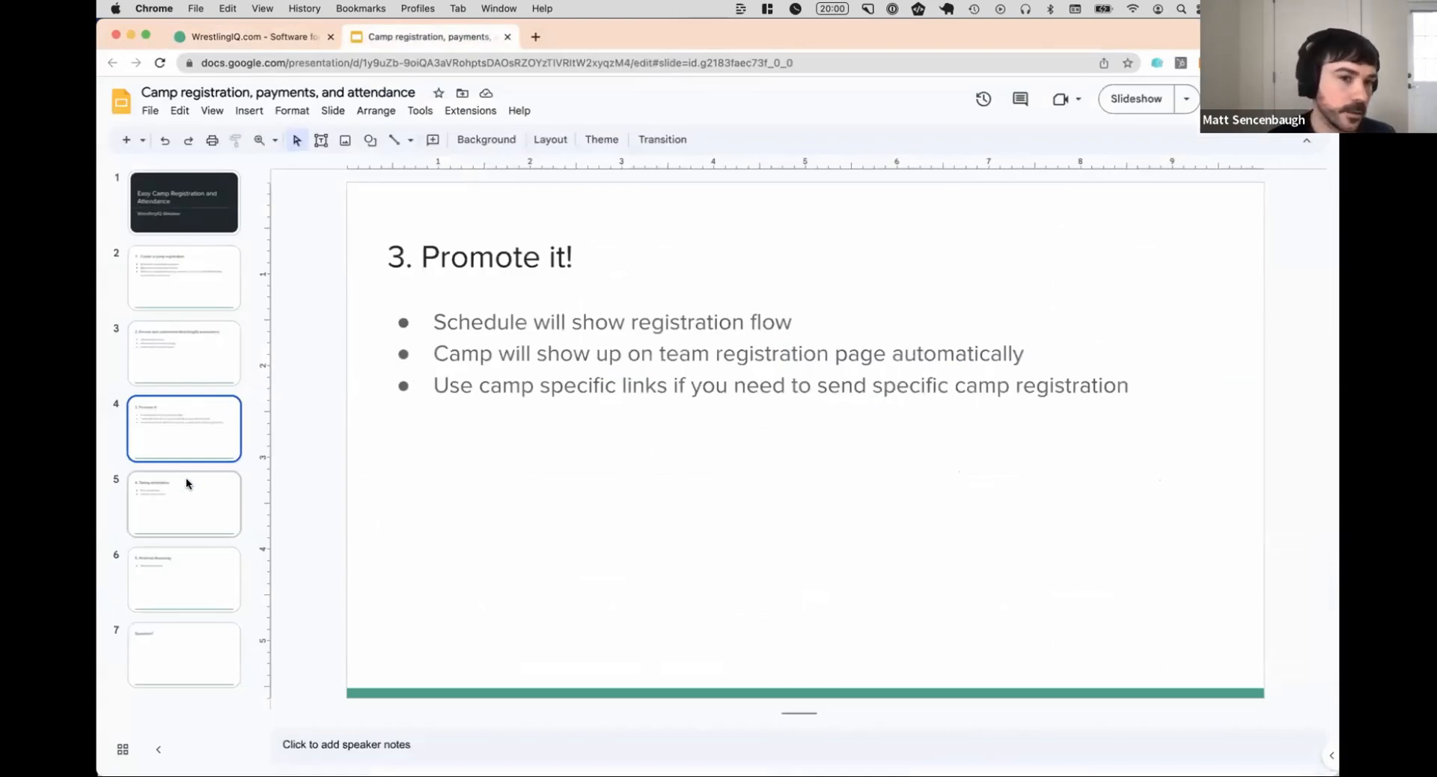
pyautogui.tripleClick(655, 384)
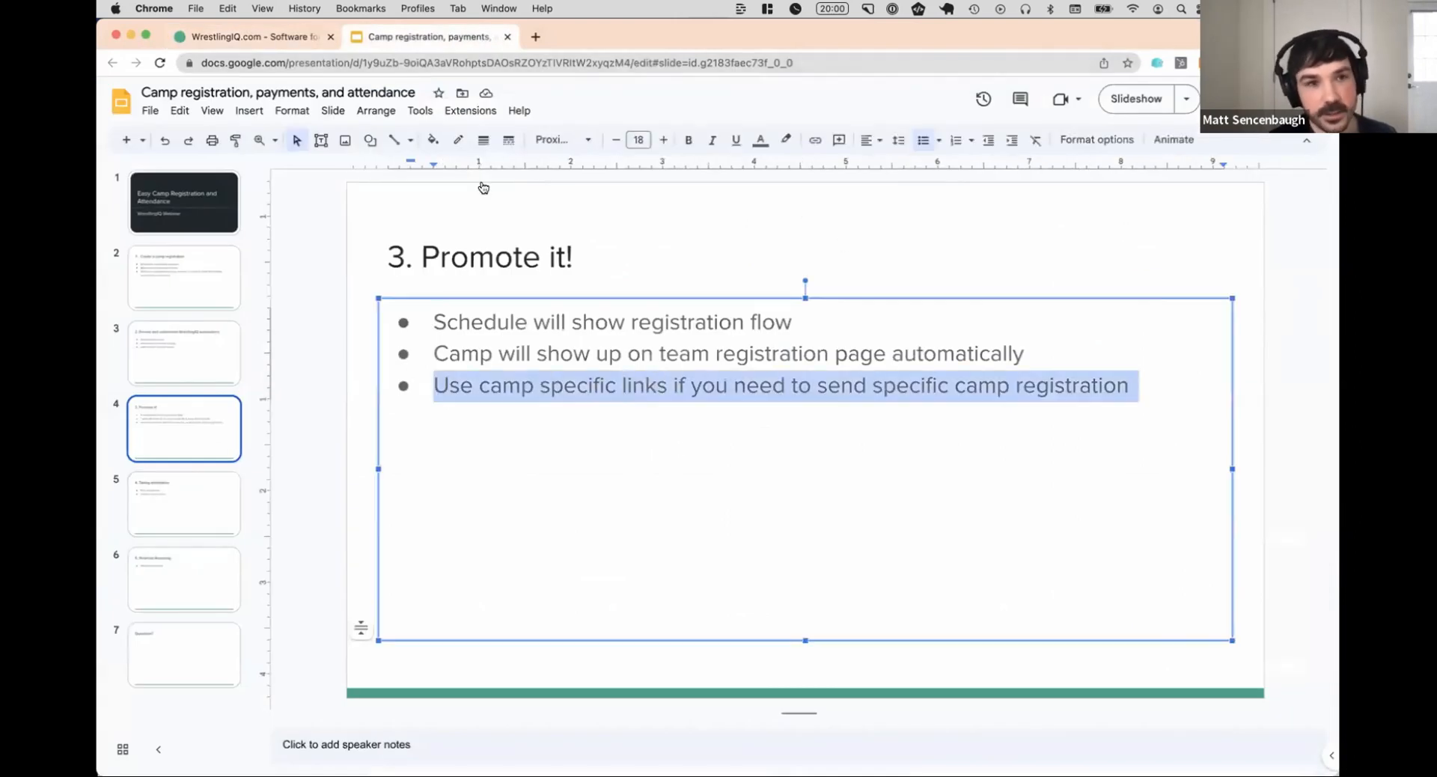
# Open the paid session registrations in WrestlingIQ and select the registration URL of the 2023 Summer Camp (Week 1 June 12th to 16th) session
pyautogui.click(282, 37)
pyautogui.click(187, 404)
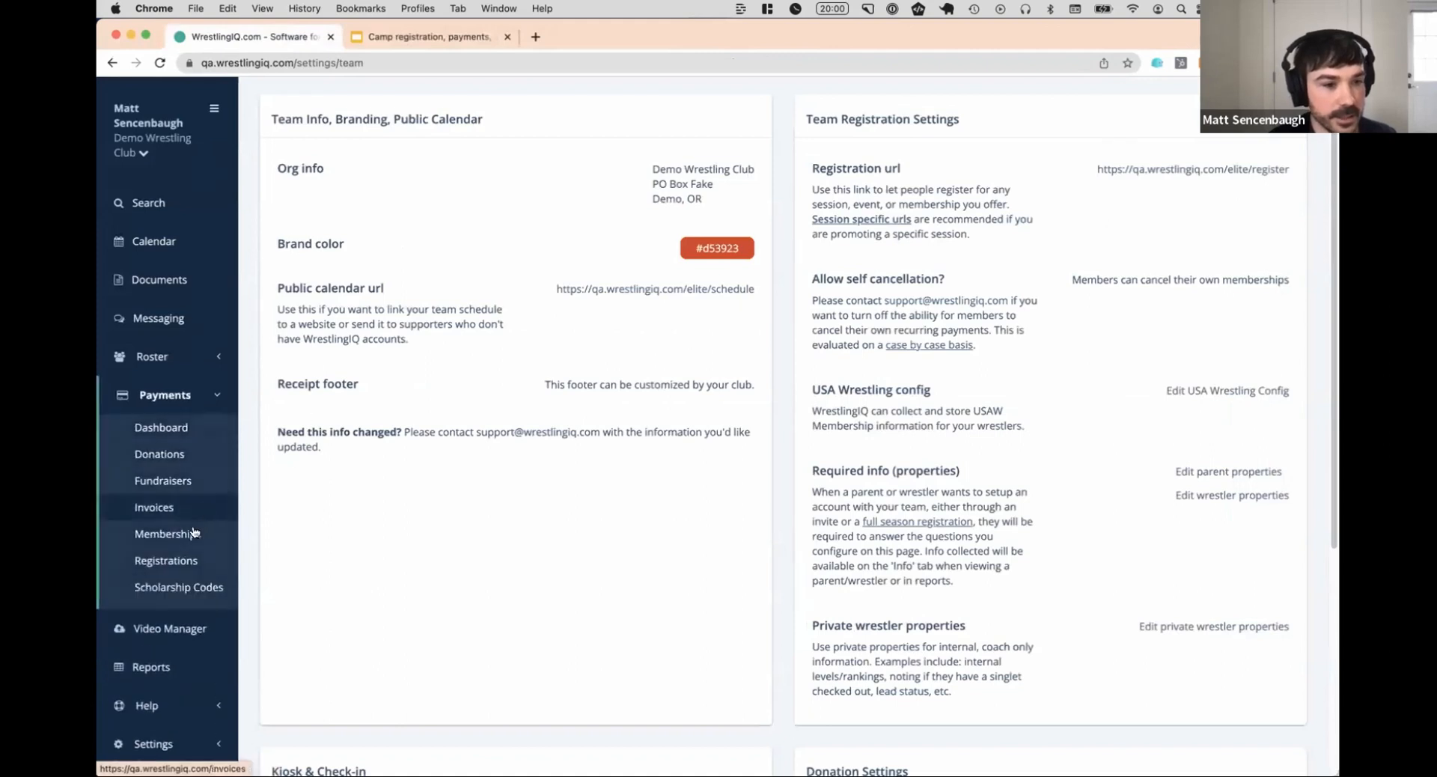
pyautogui.click(166, 560)
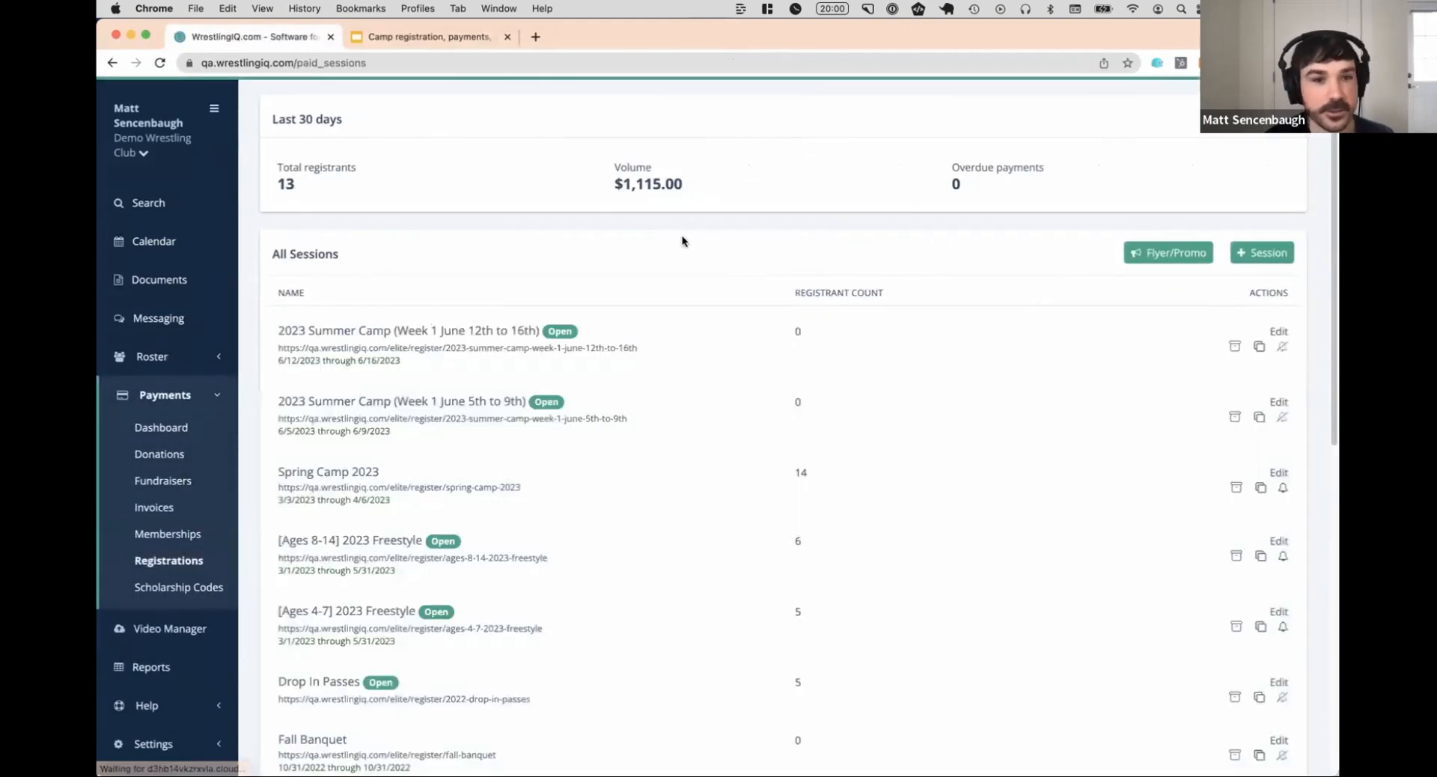
pyautogui.moveTo(641, 348); pyautogui.dragTo(278, 352)
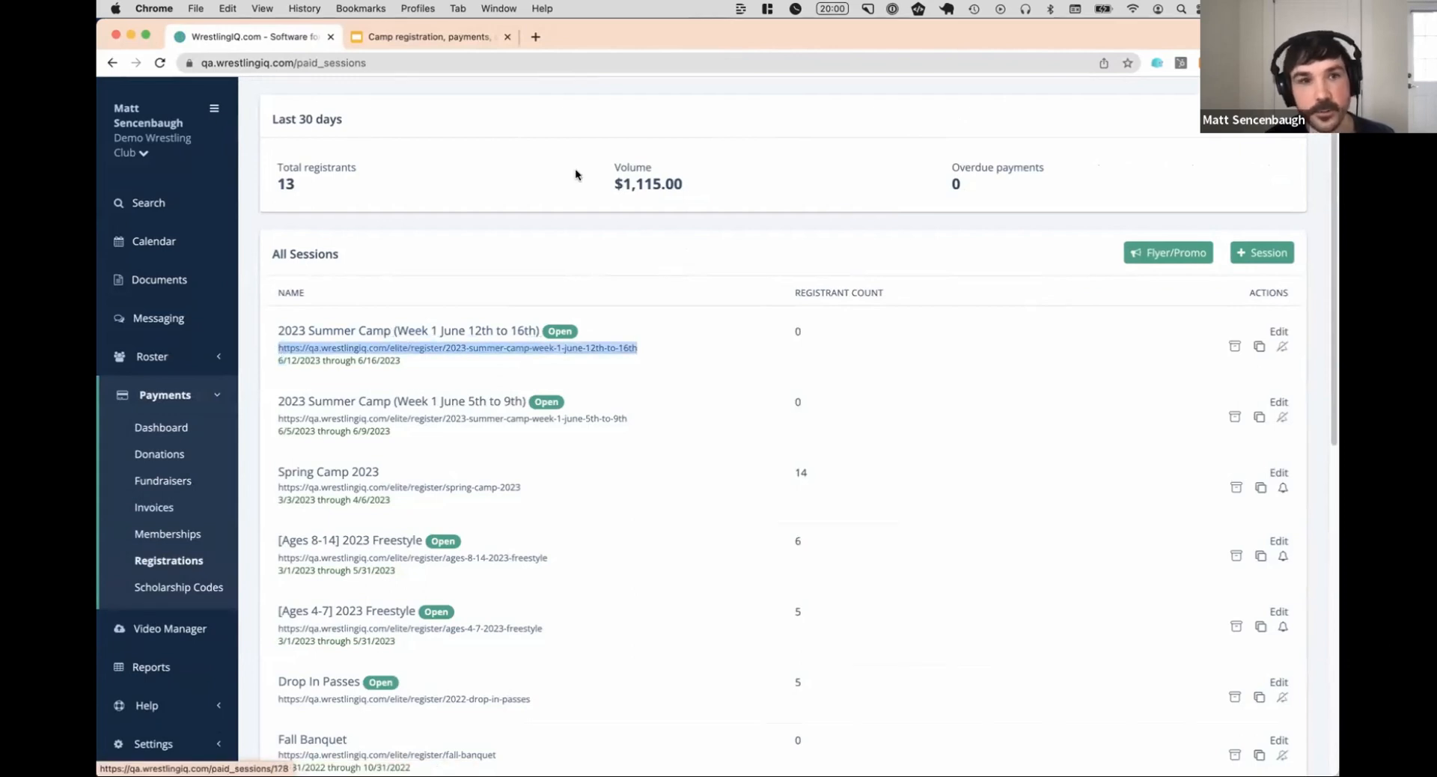